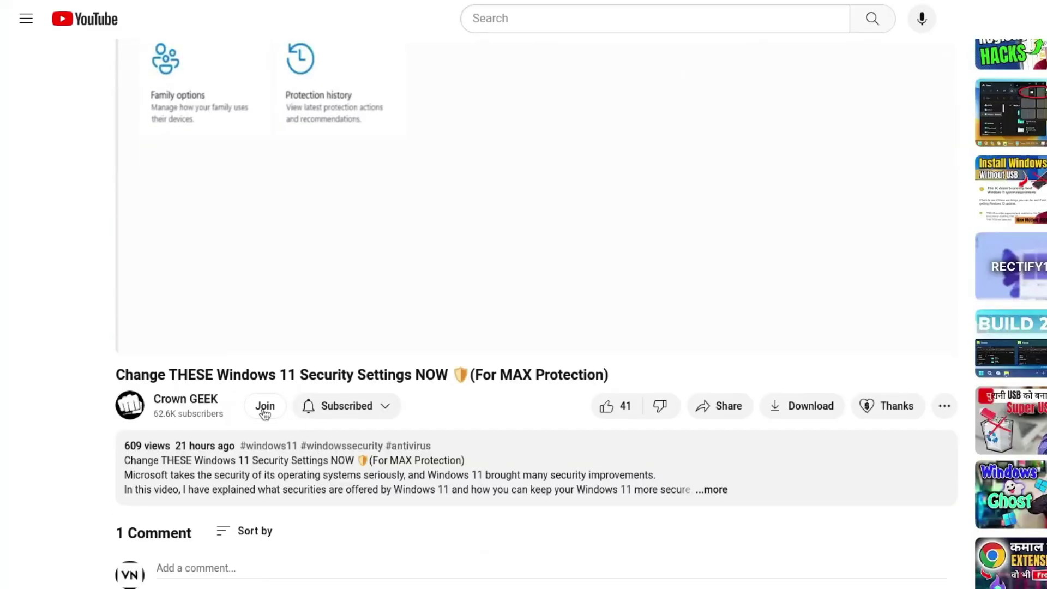
Step: Review the perks of the Members, Special members and King Members tiers of the Crown GEEK channel membership
click(265, 410)
click(537, 467)
scroll(718, 484, down, 2)
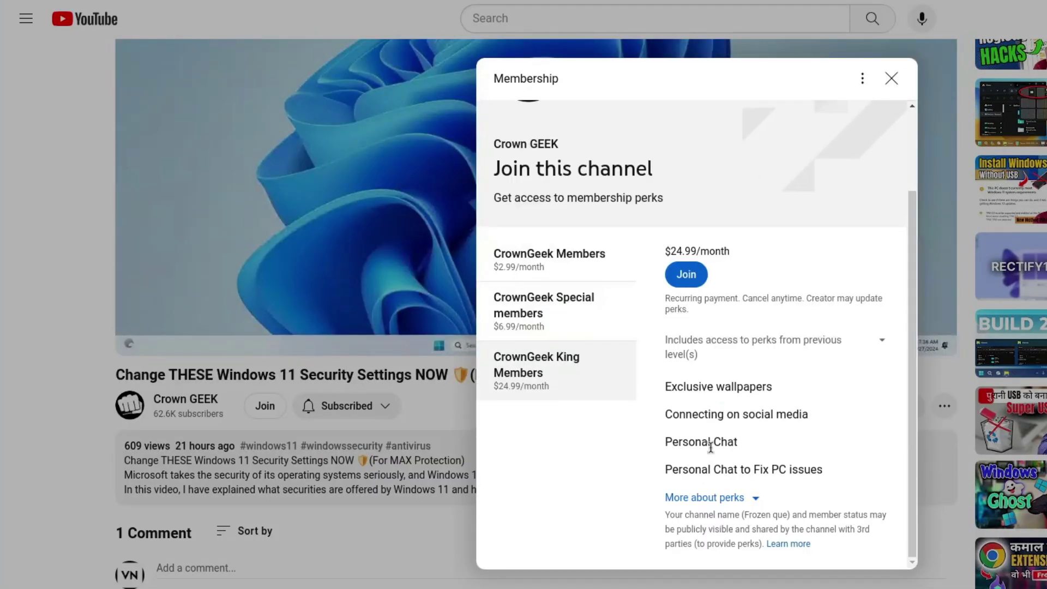
drag(668, 469, 849, 468)
click(850, 468)
click(542, 306)
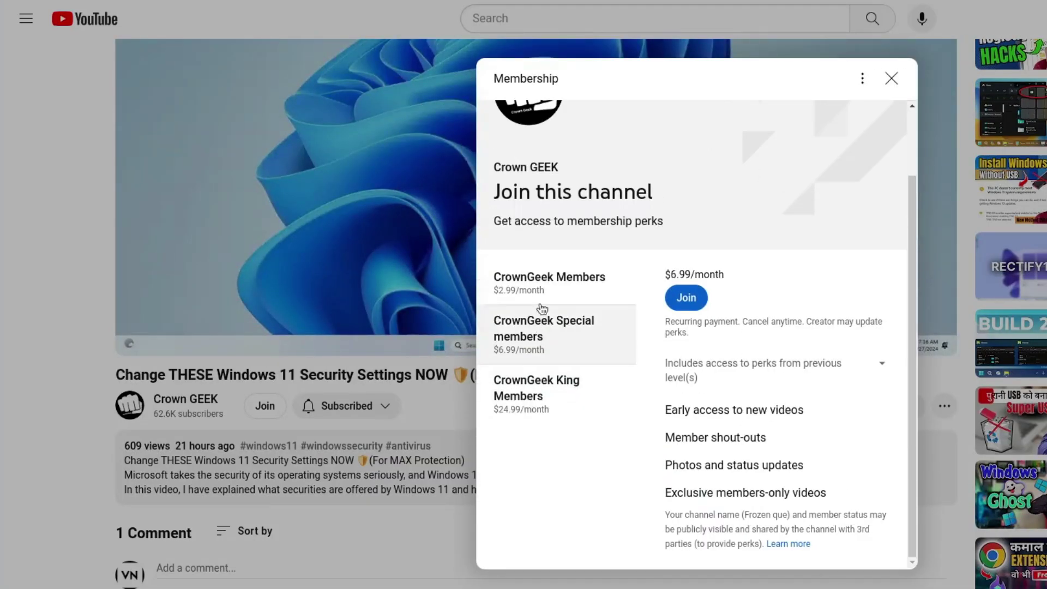
click(549, 287)
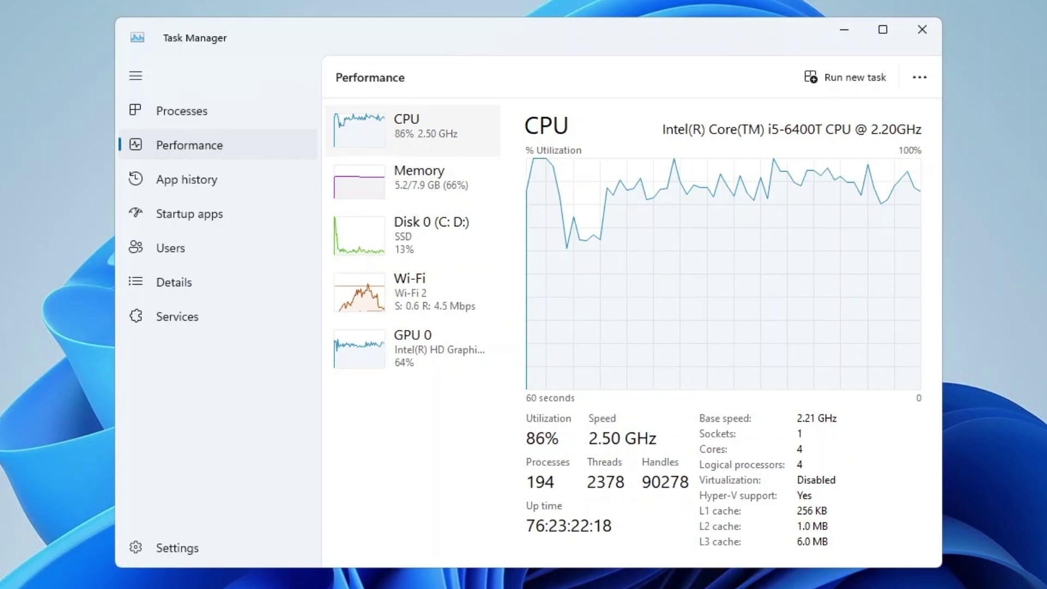
Step: Close Task Manager and open the Windows Update page in Windows Settings
click(923, 25)
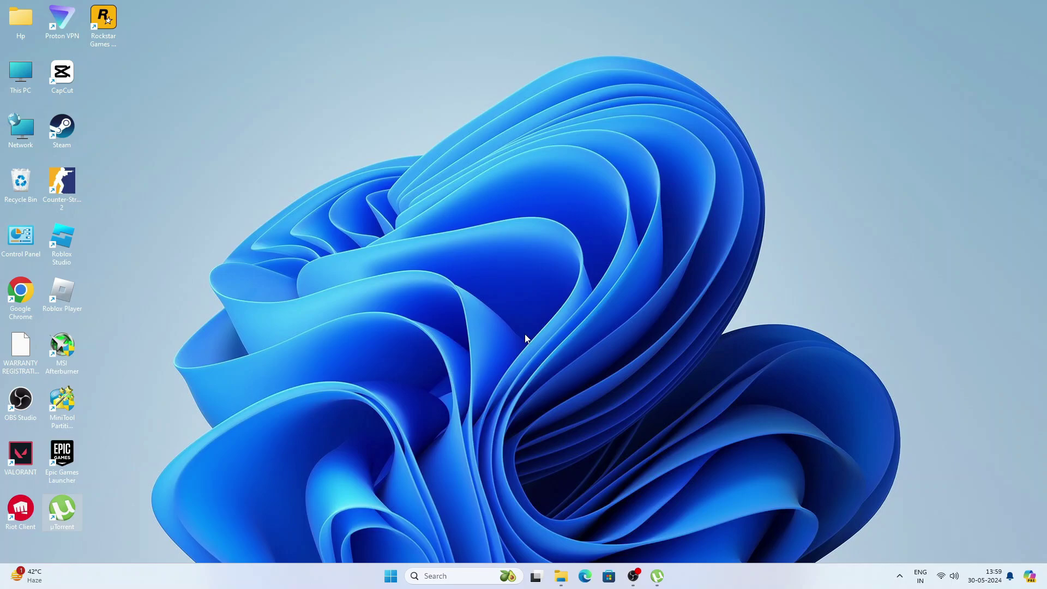
right_click(391, 576)
click(376, 458)
click(226, 356)
click(234, 375)
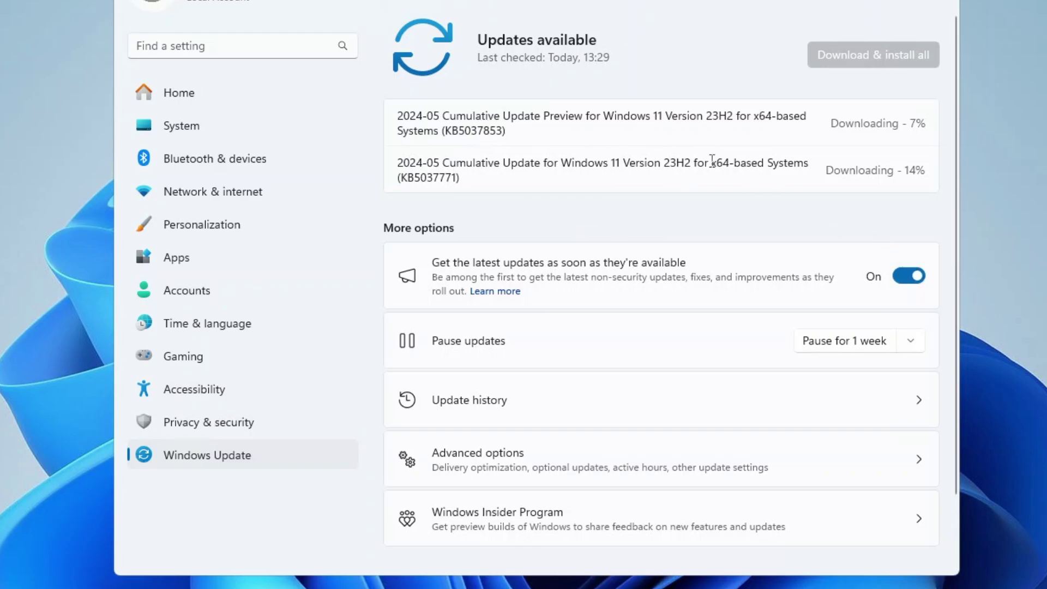
Step: Turn off all five options on the General page of the Windows permissions in Privacy & security
click(235, 418)
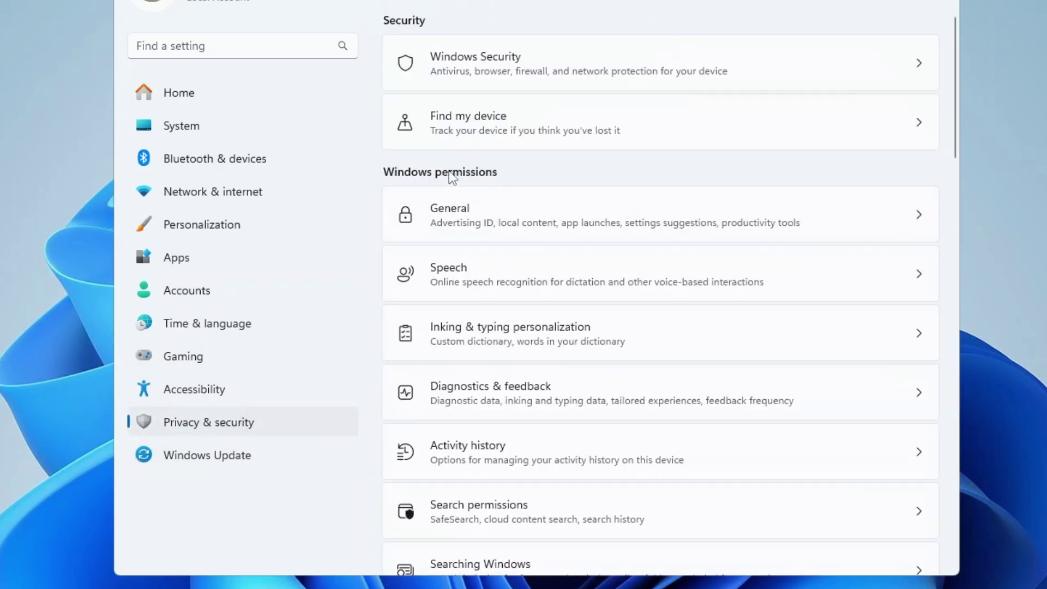
scroll(464, 179, down, 2)
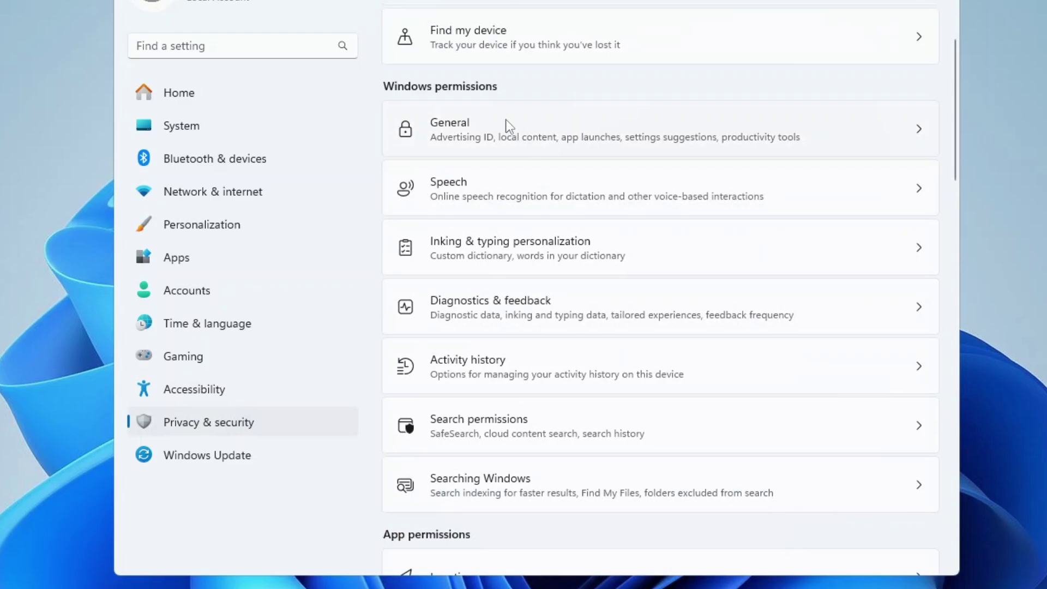
click(552, 142)
click(903, 38)
click(901, 99)
click(901, 158)
click(903, 217)
click(908, 277)
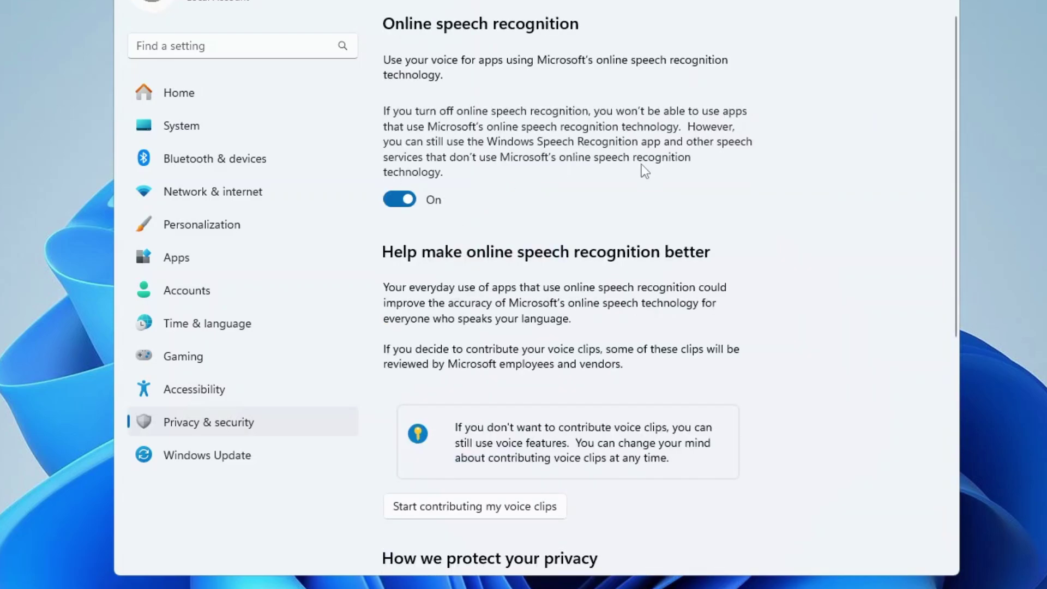
Step: Turn off online speech recognition and the Inking & typing personalization option
click(409, 202)
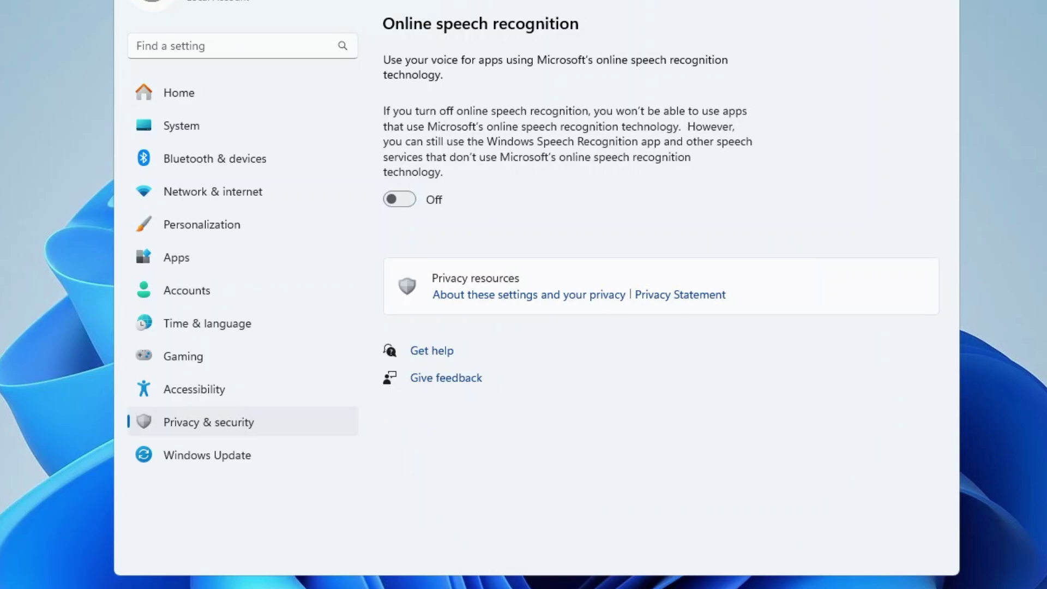
key(alt+Left)
click(485, 337)
click(908, 95)
key(alt+Left)
Step: Check the current options on the Diagnostics & feedback, Location and Speech permission pages
scroll(545, 331, down, 4)
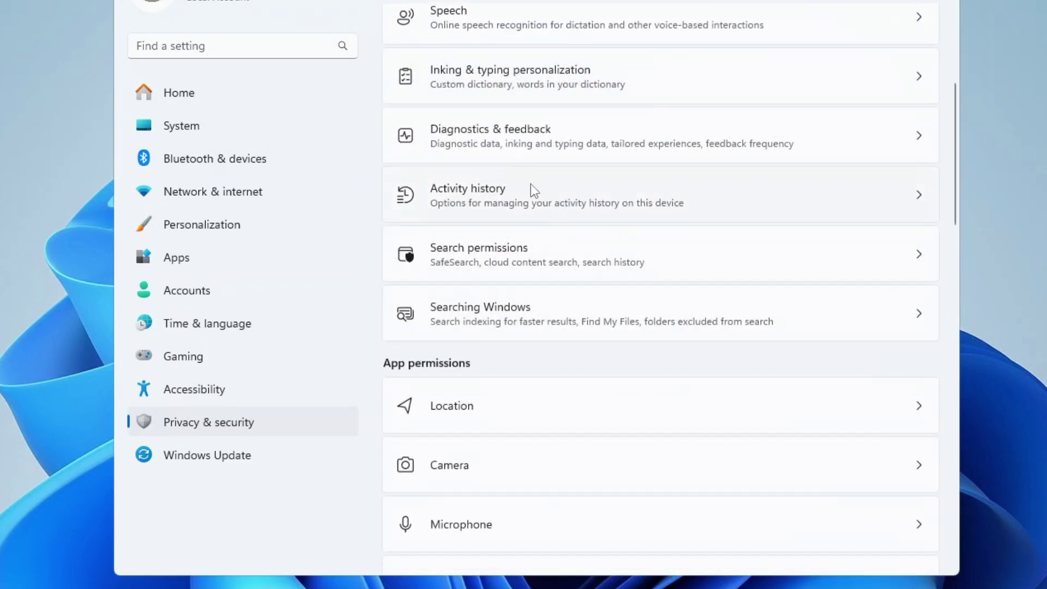
click(532, 145)
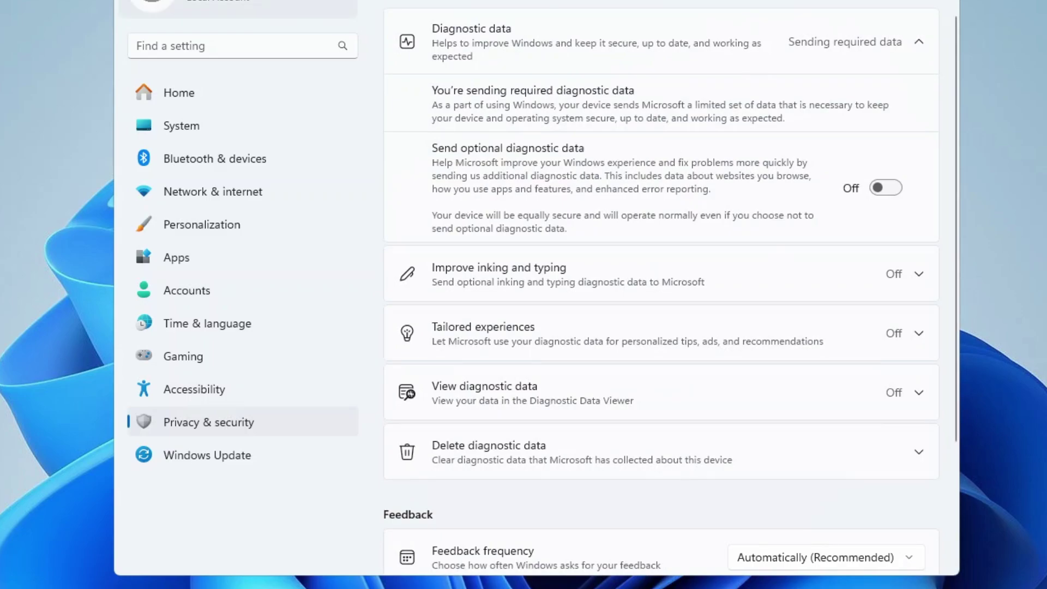
key(alt+Left)
scroll(561, 346, down, 8)
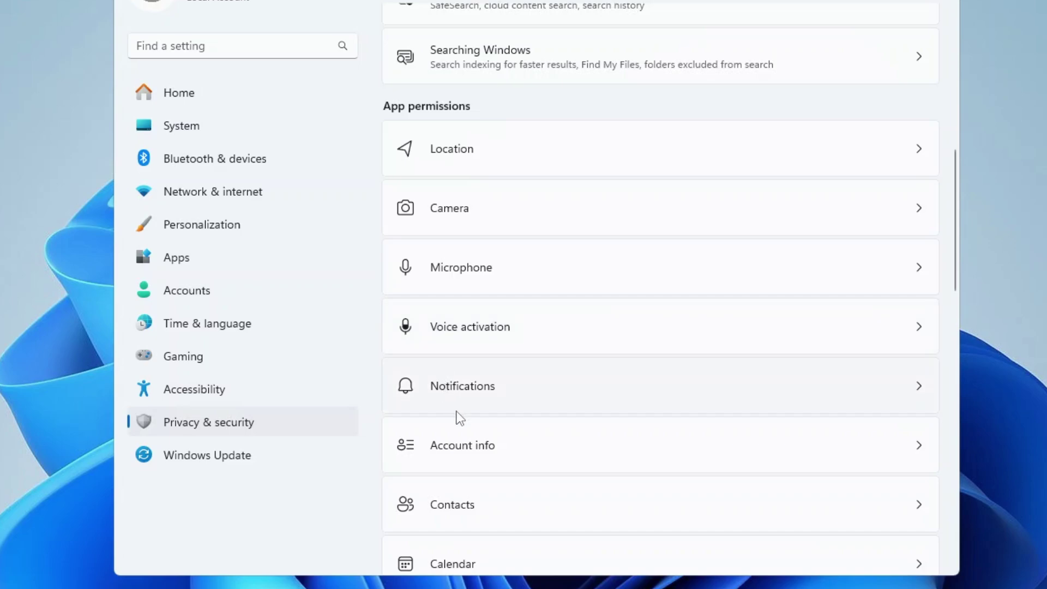
scroll(457, 412, down, 2)
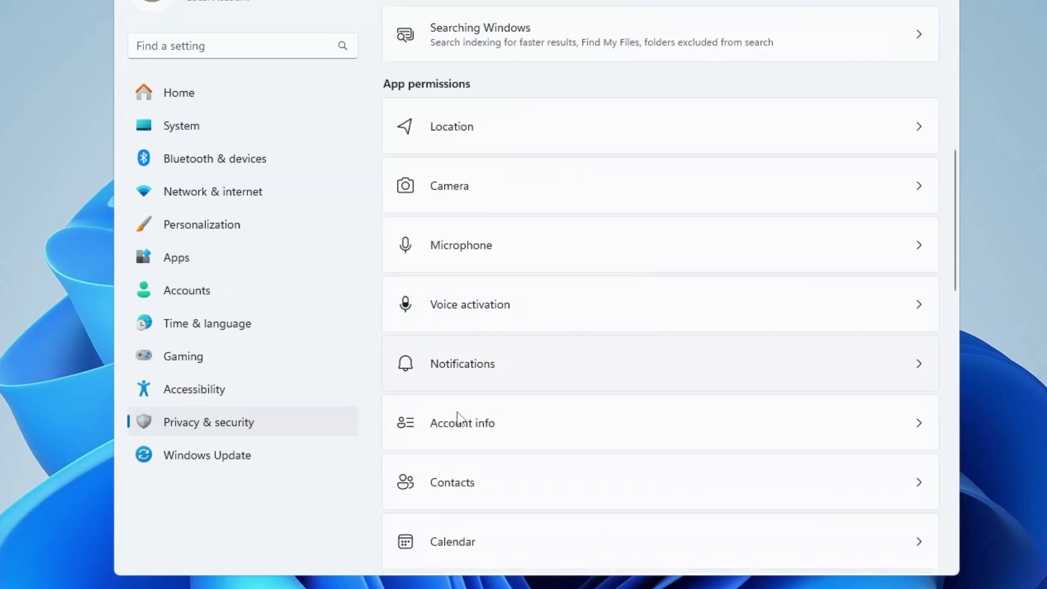
scroll(457, 412, down, 3)
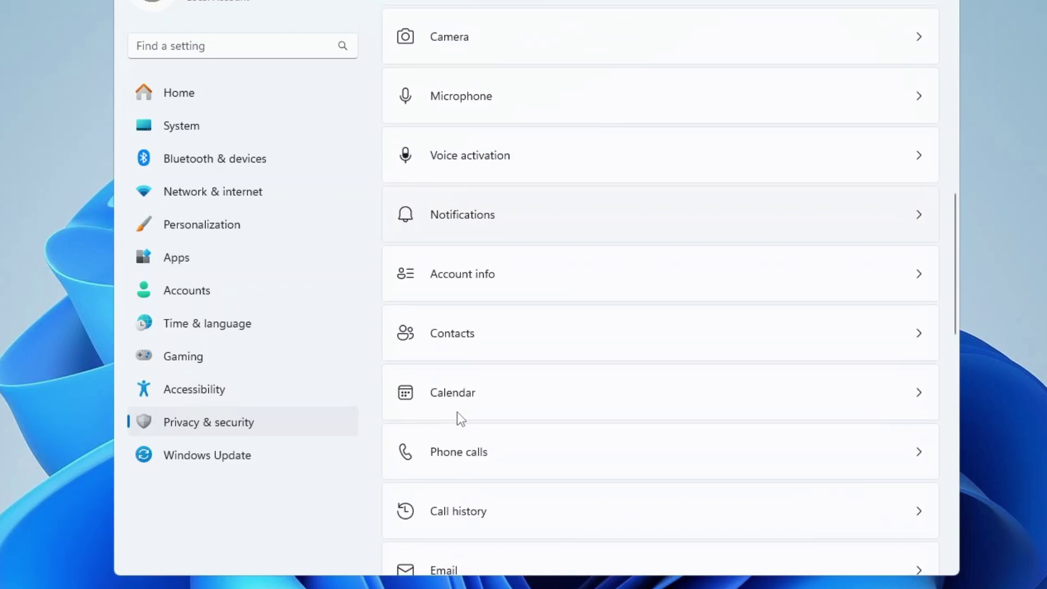
scroll(495, 216, up, 5)
click(548, 149)
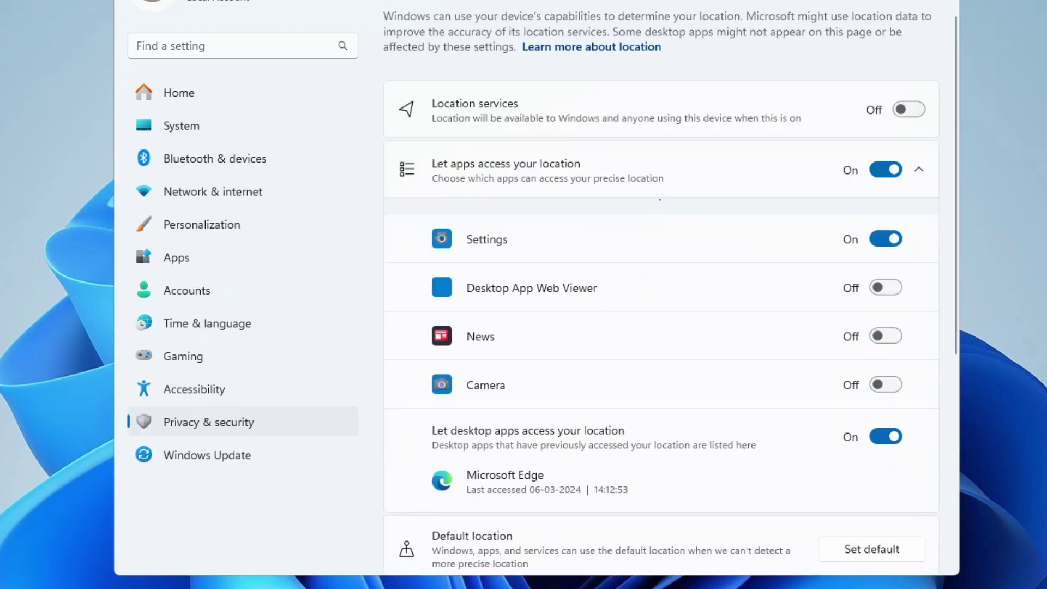
key(alt+Left)
scroll(520, 224, down, 2)
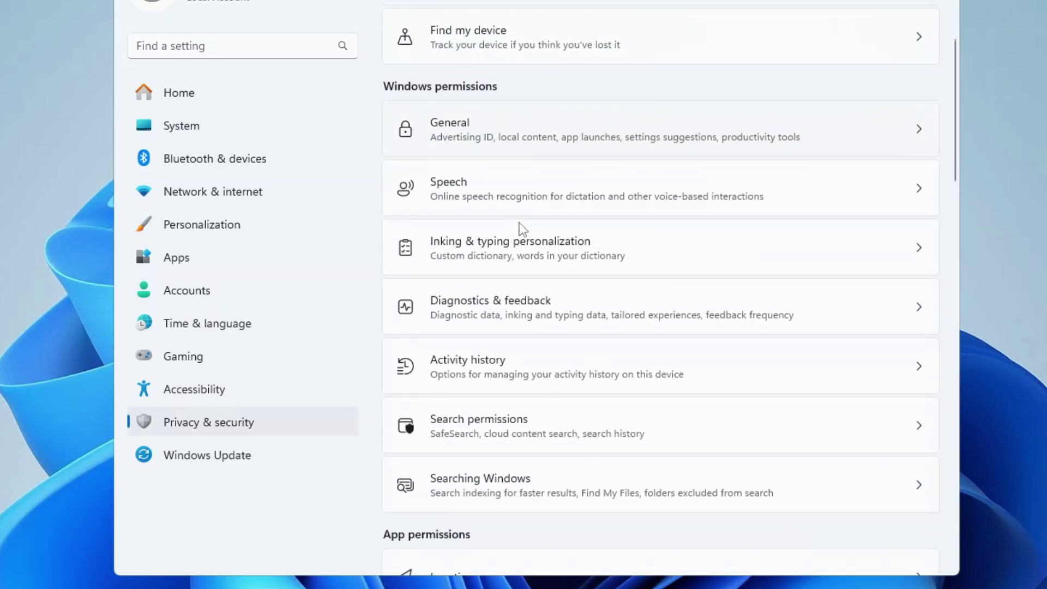
click(523, 204)
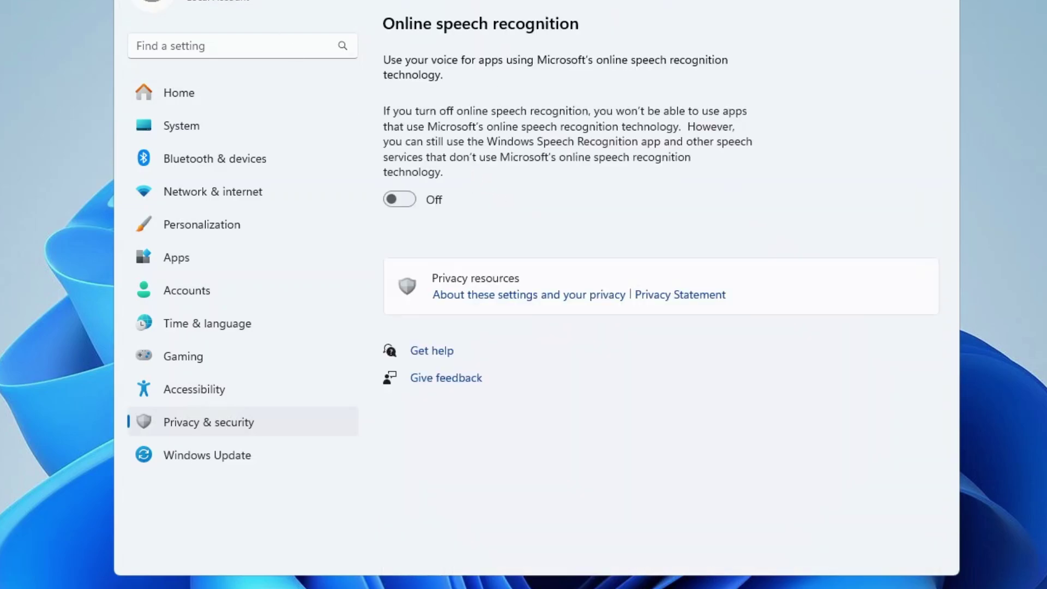
key(alt+Left)
Step: Turn off Camera access and Notification access in the app permissions
scroll(486, 338, down, 7)
scroll(481, 309, down, 2)
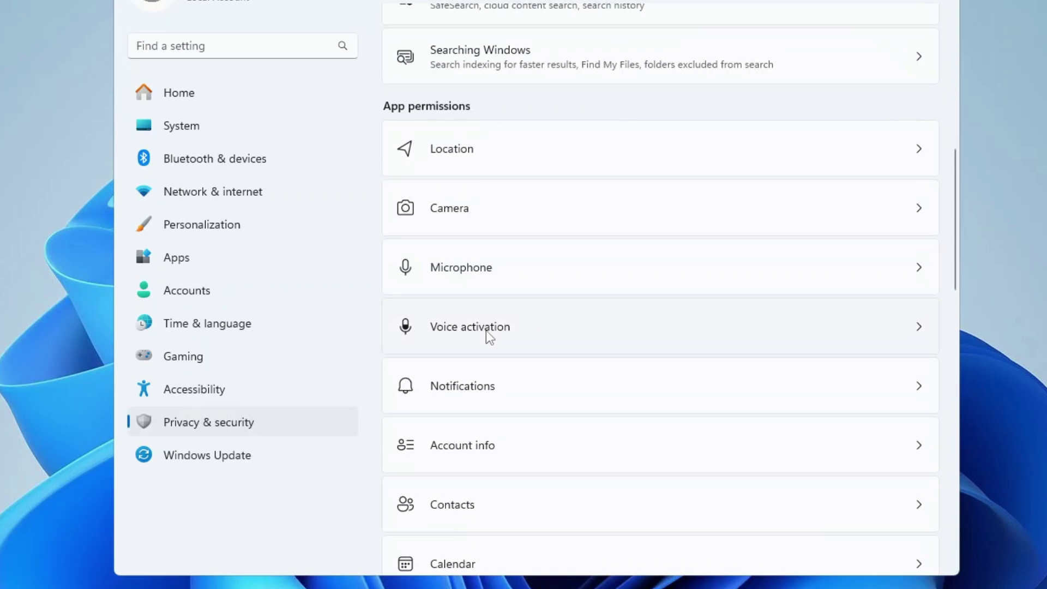
click(520, 207)
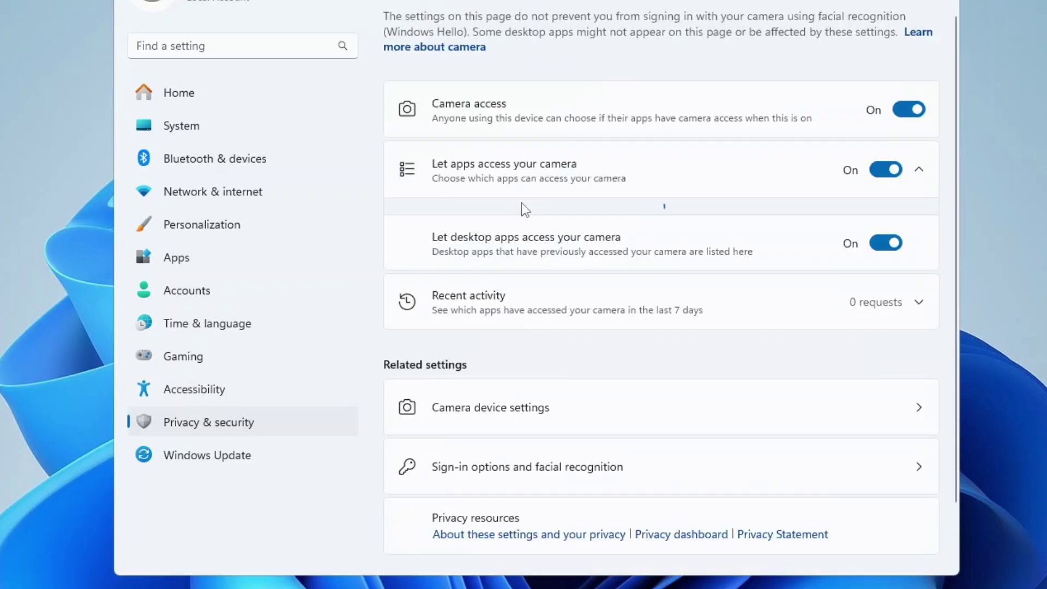
click(909, 111)
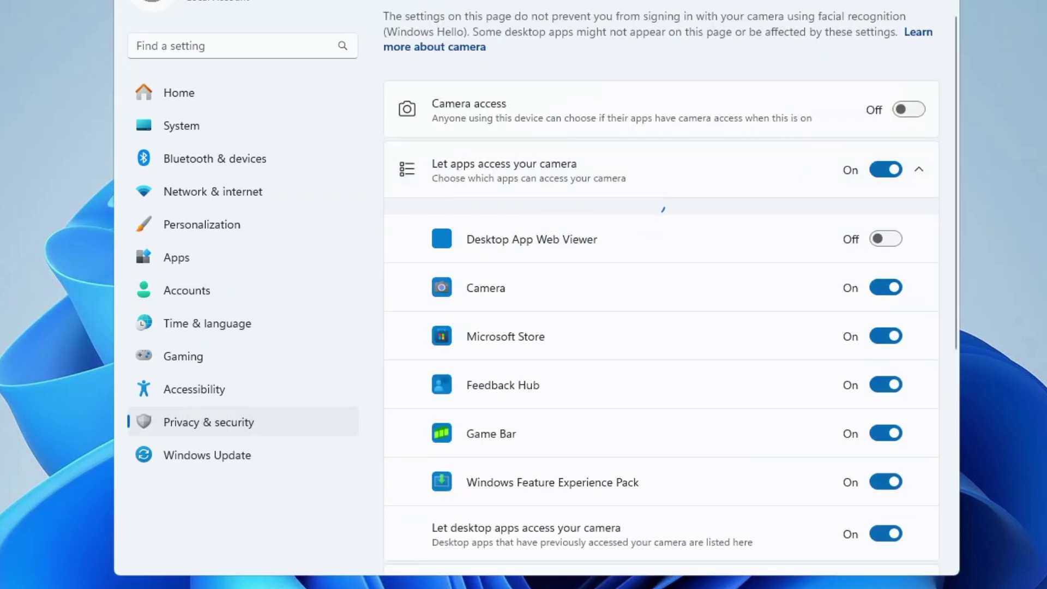
key(alt+Left)
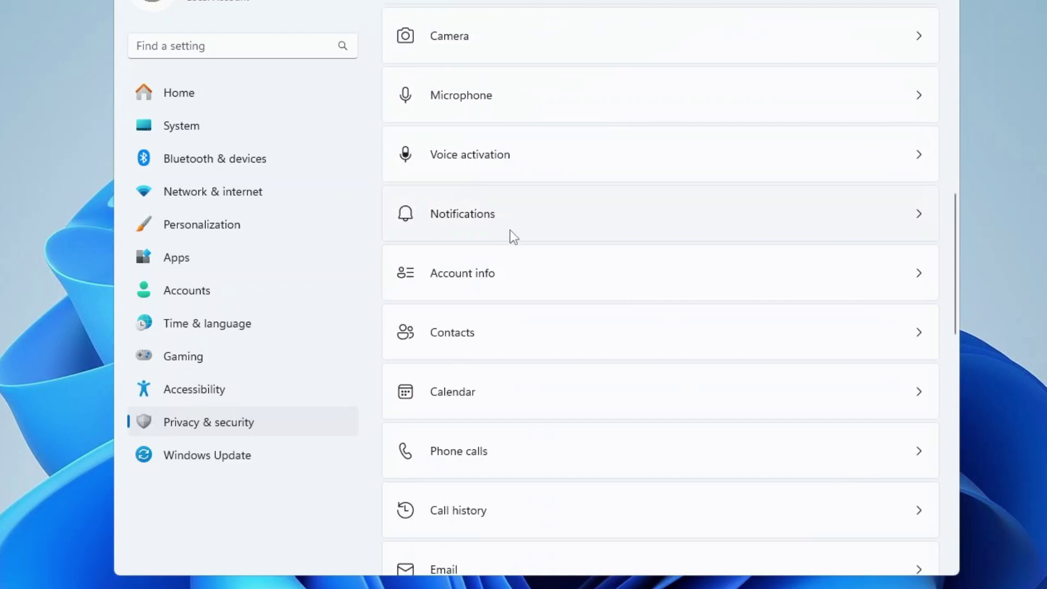
click(510, 230)
click(909, 44)
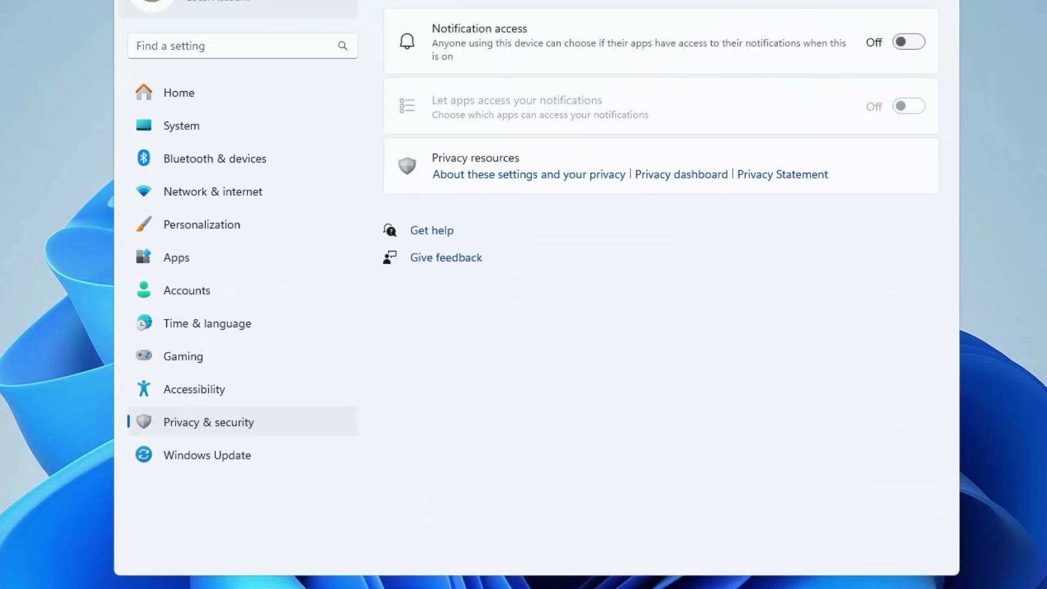
key(alt+Left)
Step: Turn off Contacts access in the app permissions
scroll(470, 385, down, 5)
scroll(469, 382, down, 7)
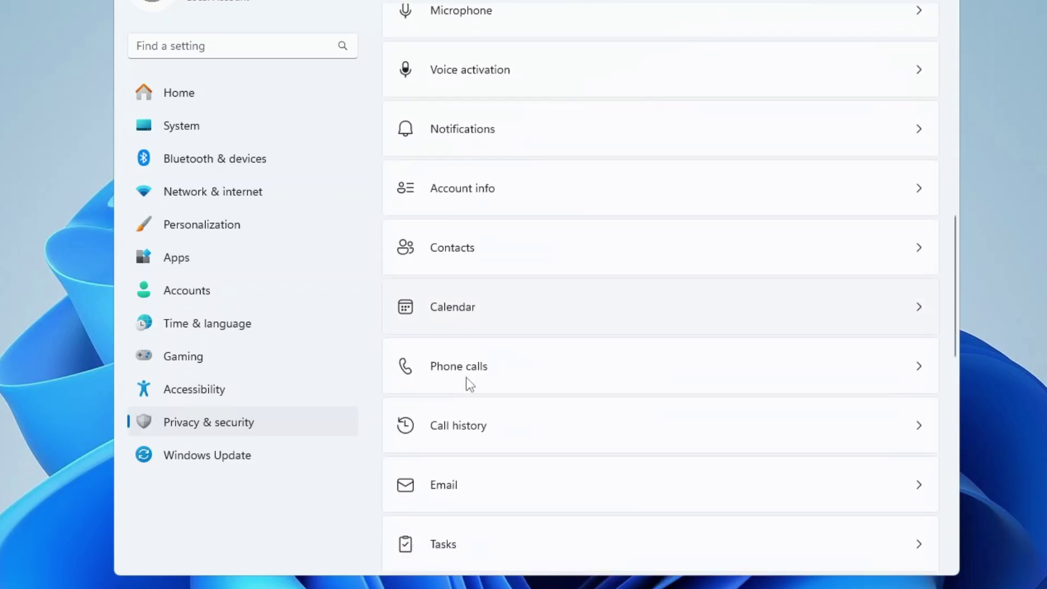
click(489, 250)
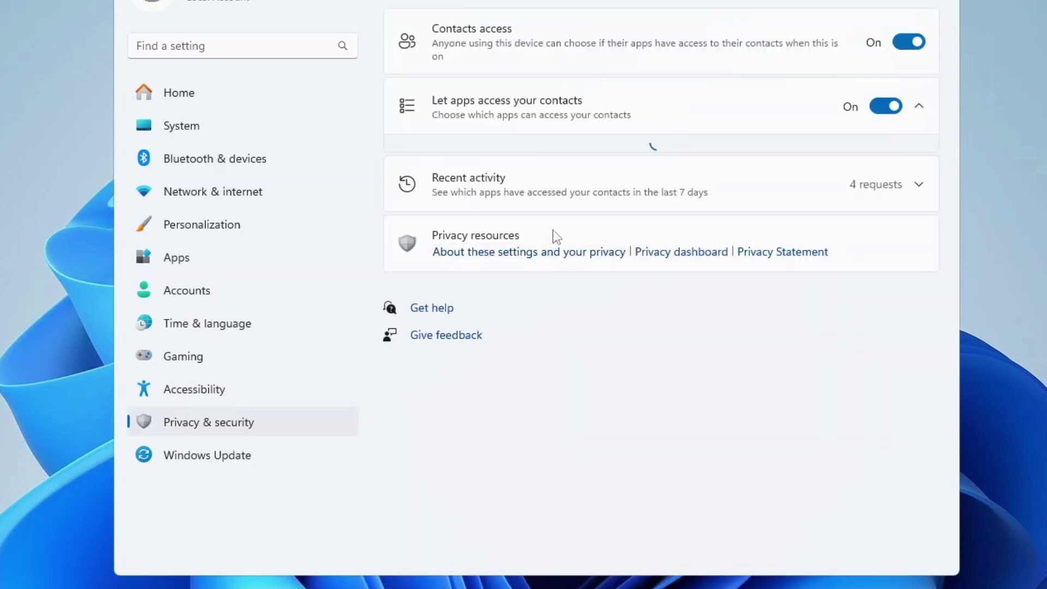
click(906, 44)
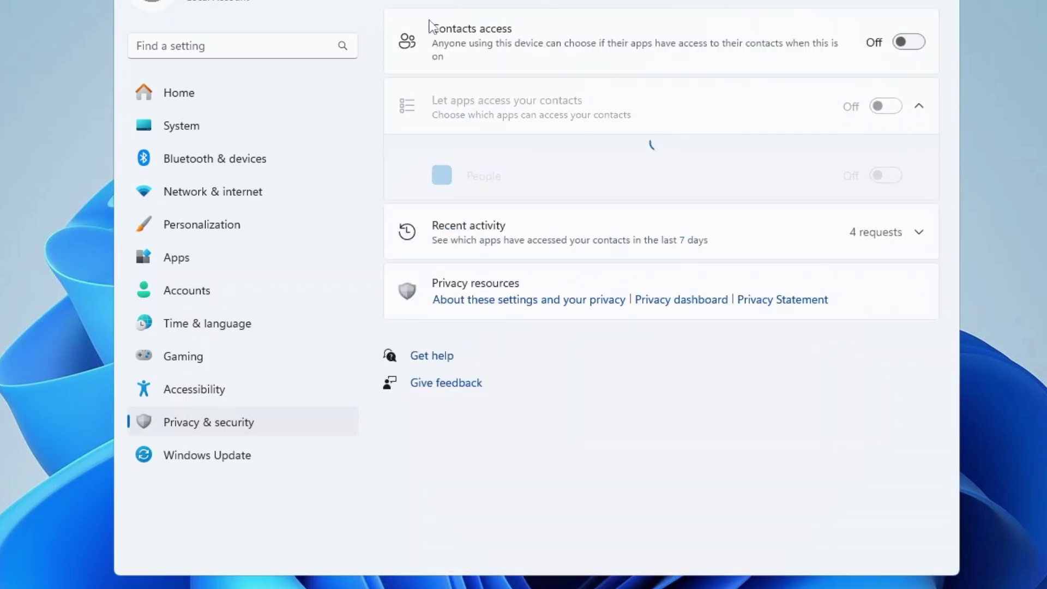
key(alt+Left)
Step: Turn off access on three more app permission pages below Contacts
scroll(567, 349, down, 10)
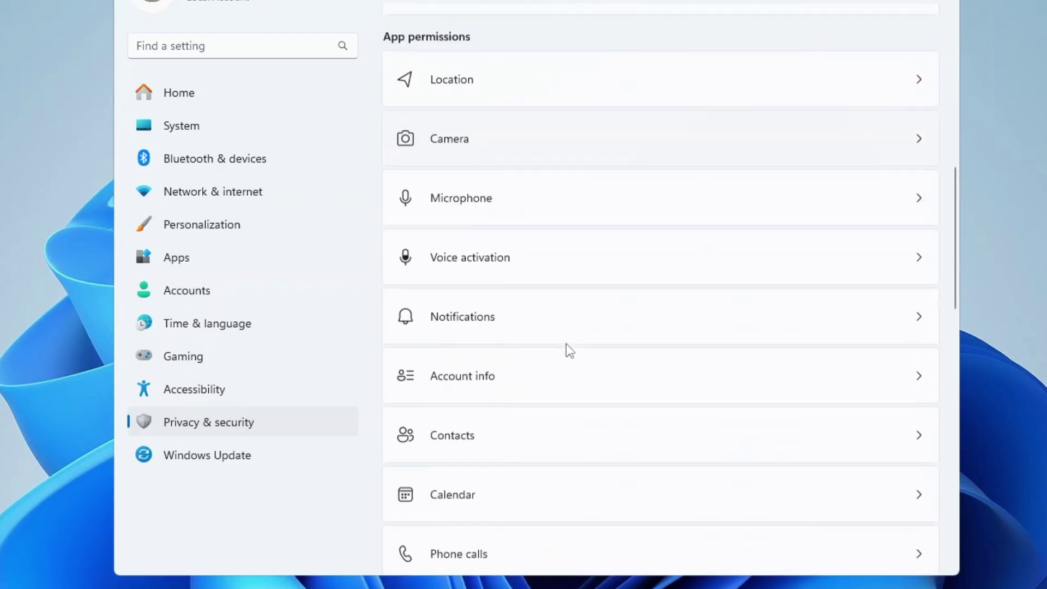
click(500, 451)
click(908, 42)
key(alt+Left)
click(523, 252)
click(908, 42)
key(alt+Left)
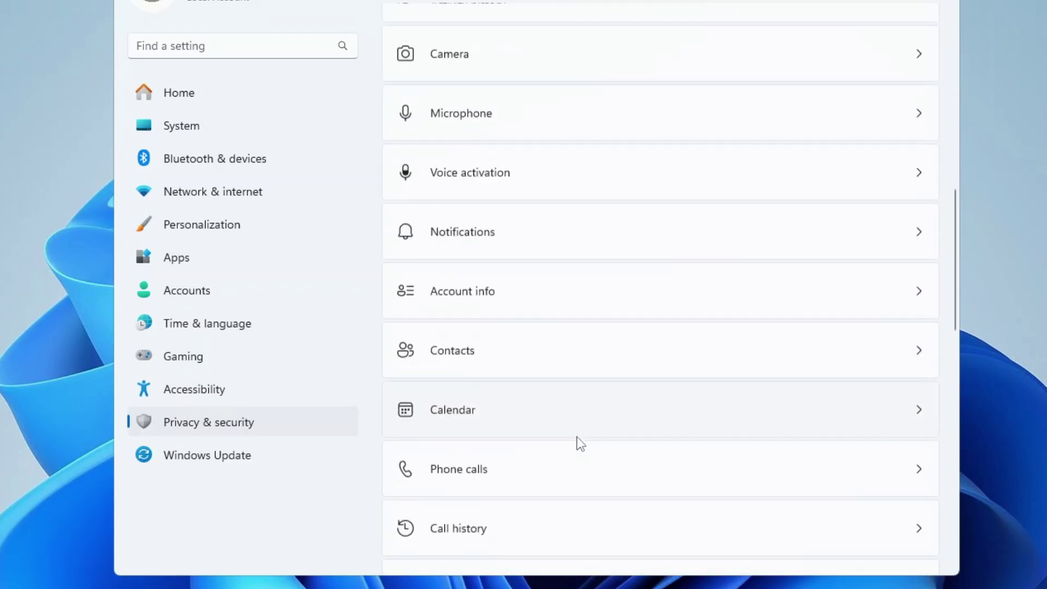
click(581, 438)
click(908, 37)
key(alt+Left)
Step: Turn off access on another three app permission pages further down the Privacy & security list
scroll(484, 416, down, 8)
click(486, 388)
click(908, 37)
key(alt+Left)
scroll(538, 359, down, 10)
click(510, 260)
click(908, 36)
key(alt+Left)
scroll(505, 311, down, 12)
click(469, 233)
click(908, 40)
key(alt+Left)
scroll(460, 302, down, 8)
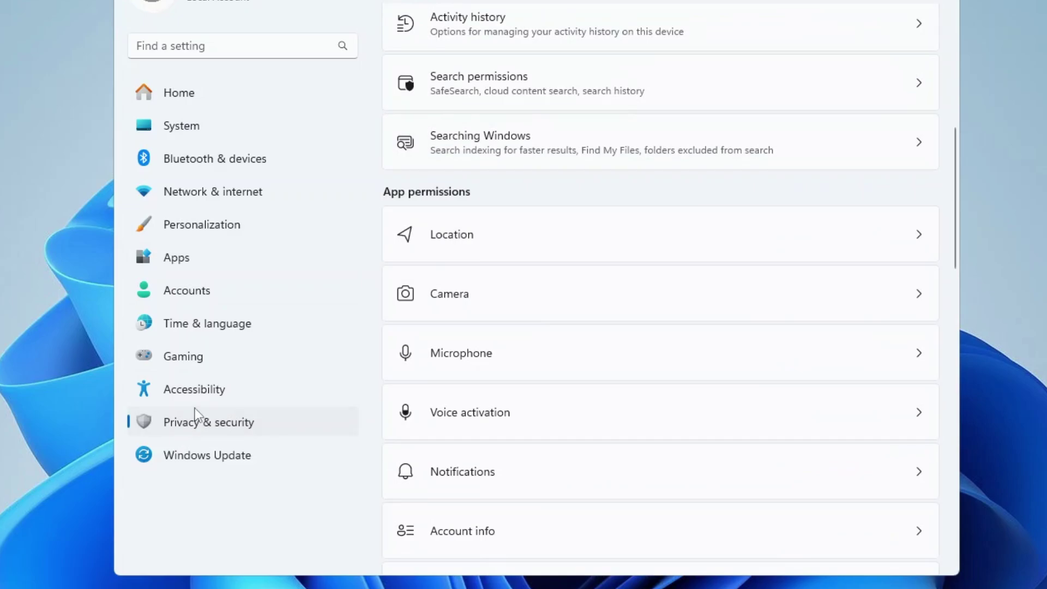
Step: Stop the controller from opening Game Bar in the Gaming settings, and open the Game Mode page to check it
click(195, 357)
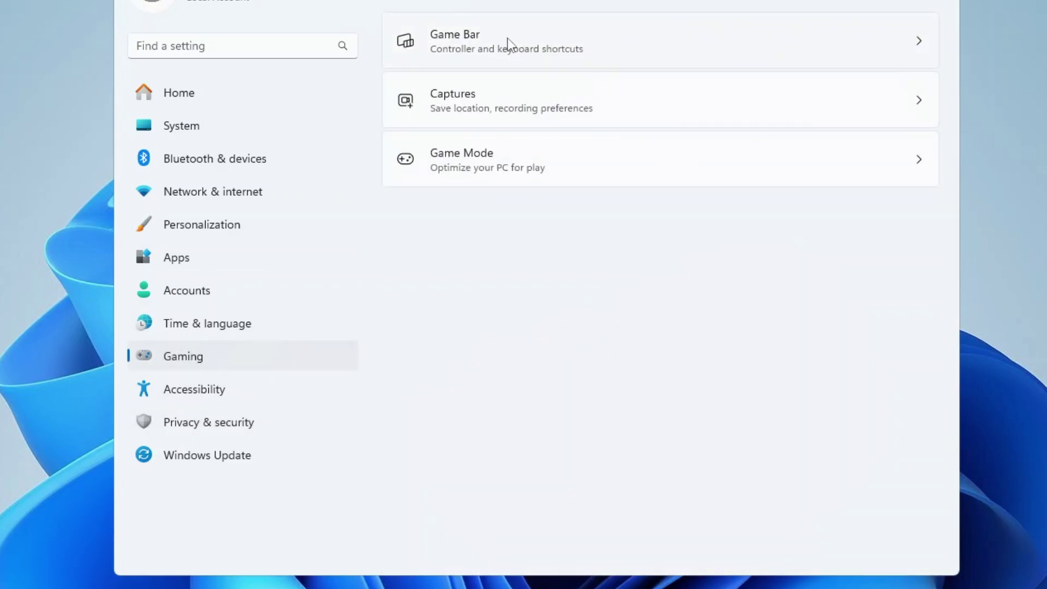
click(508, 44)
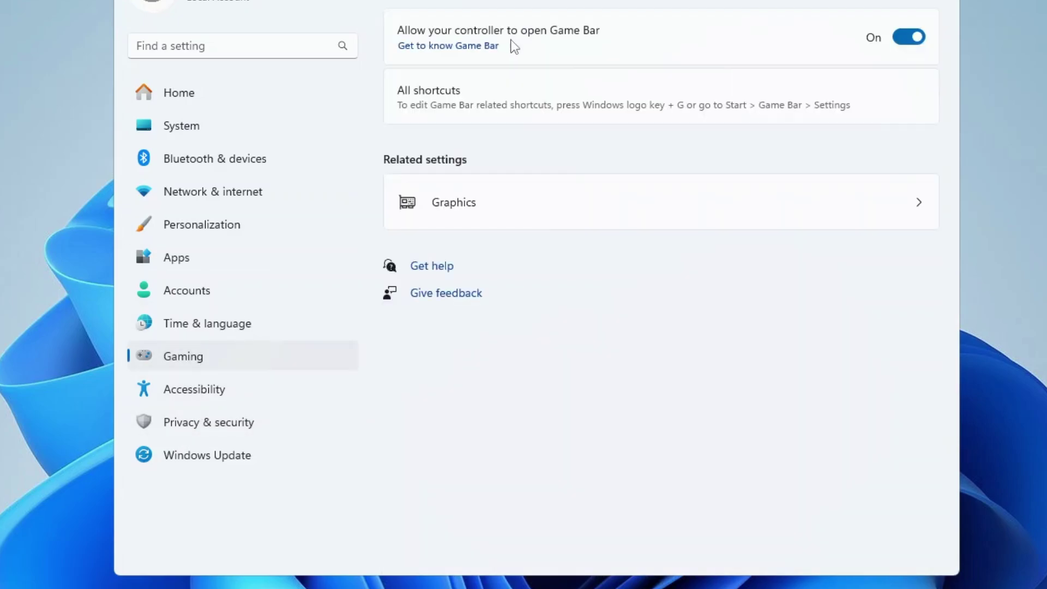
click(918, 37)
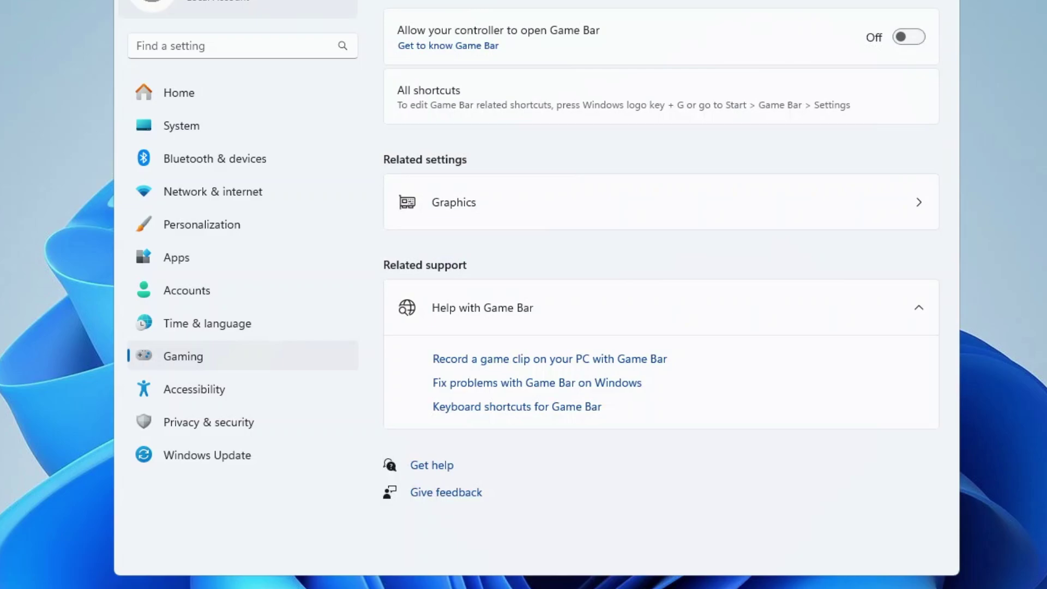
click(396, 1)
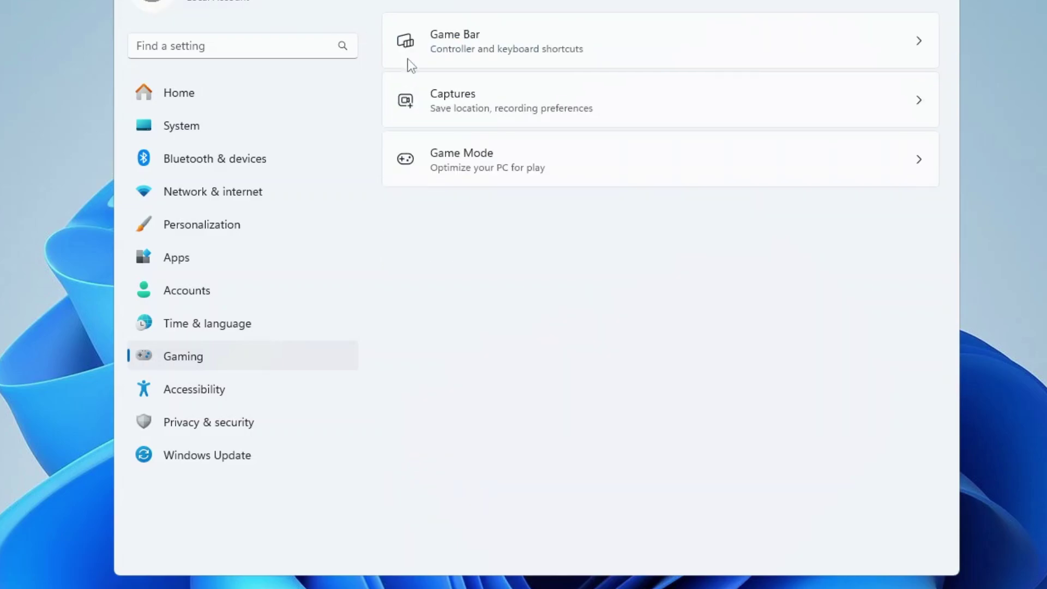
click(499, 169)
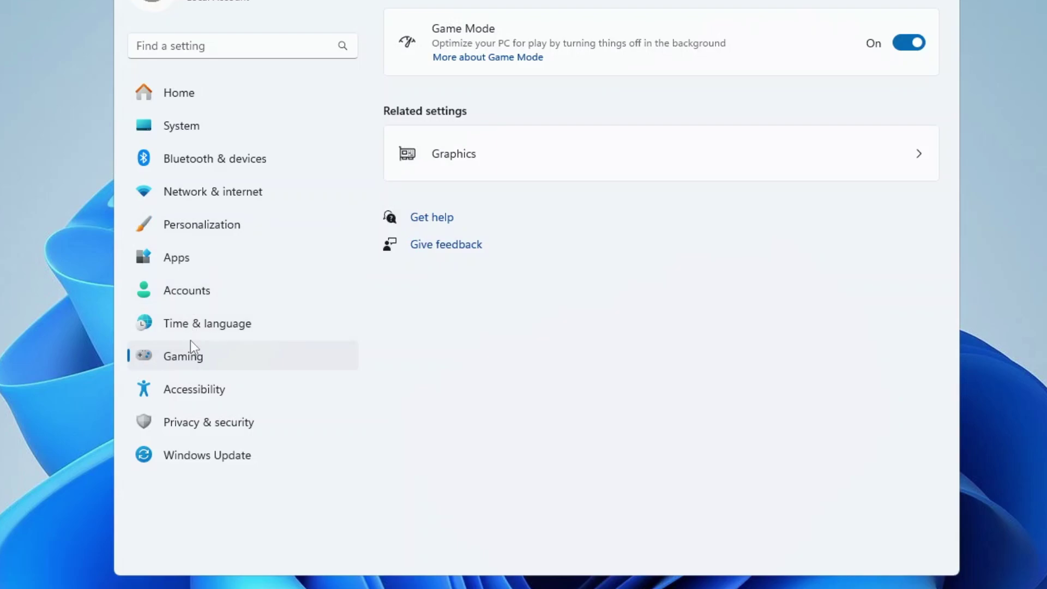
Step: Turn off transparency effects in the Personalization color settings and close the Settings window
click(204, 225)
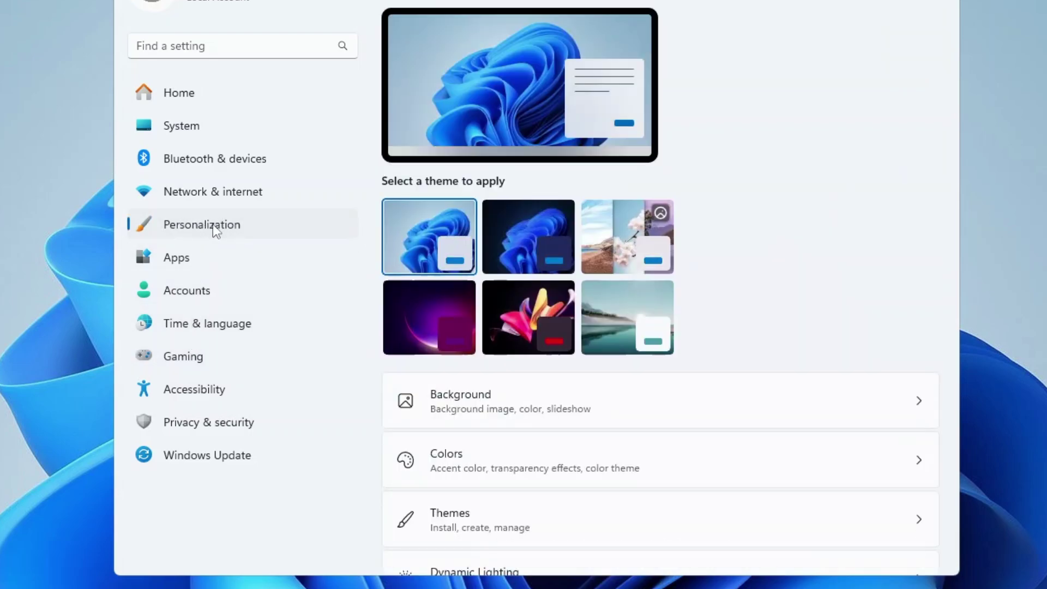
scroll(450, 310, down, 4)
scroll(449, 310, down, 1)
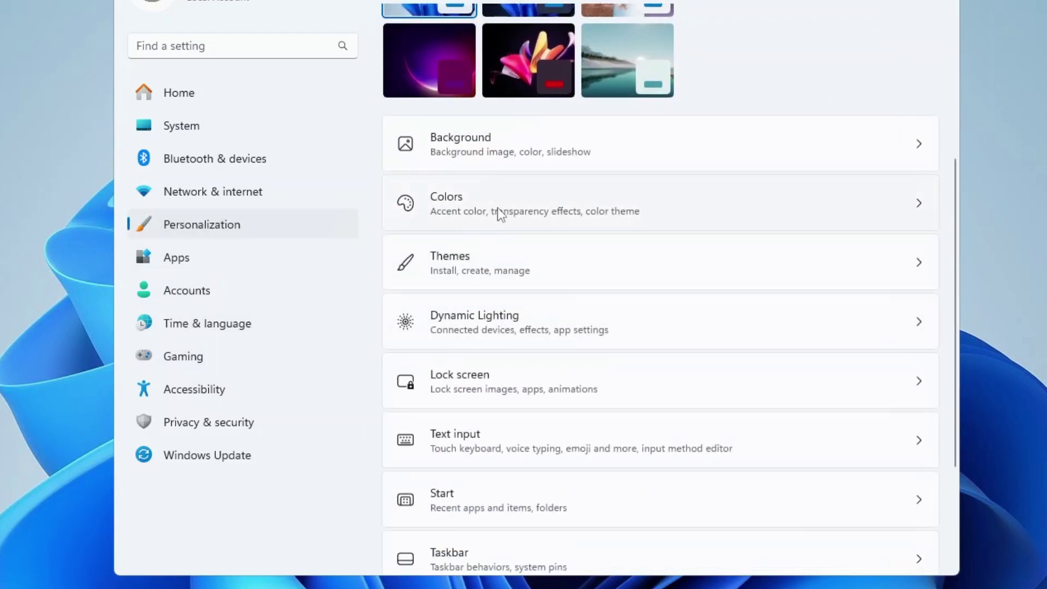
click(497, 207)
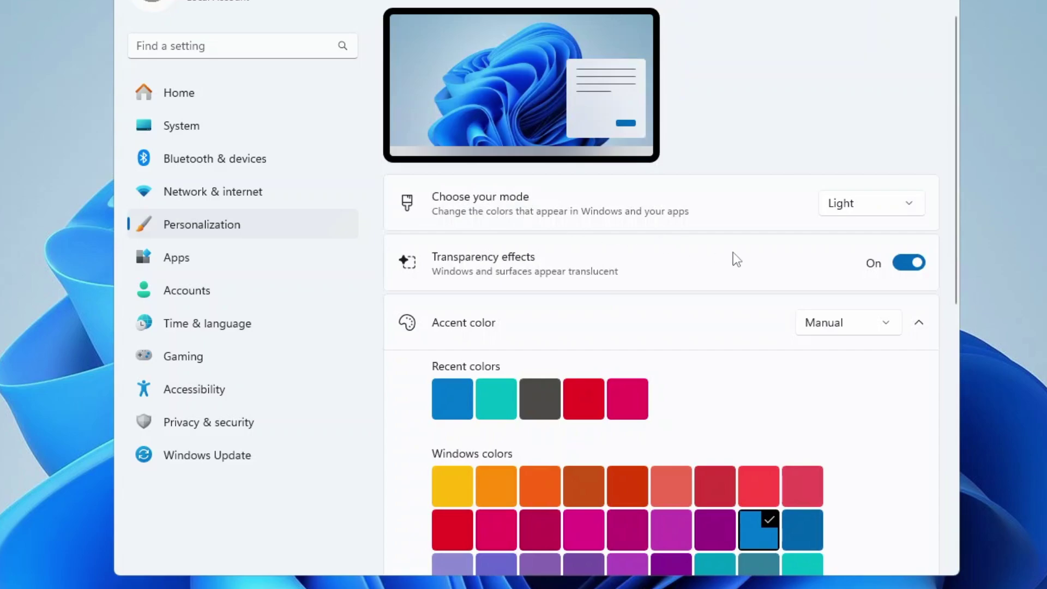
click(907, 264)
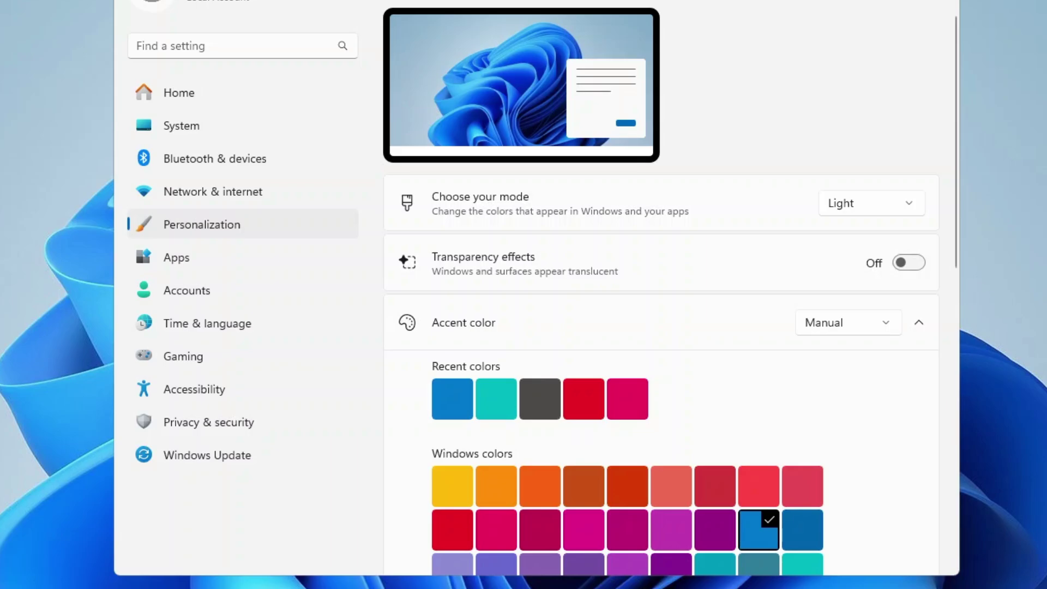
click(803, 76)
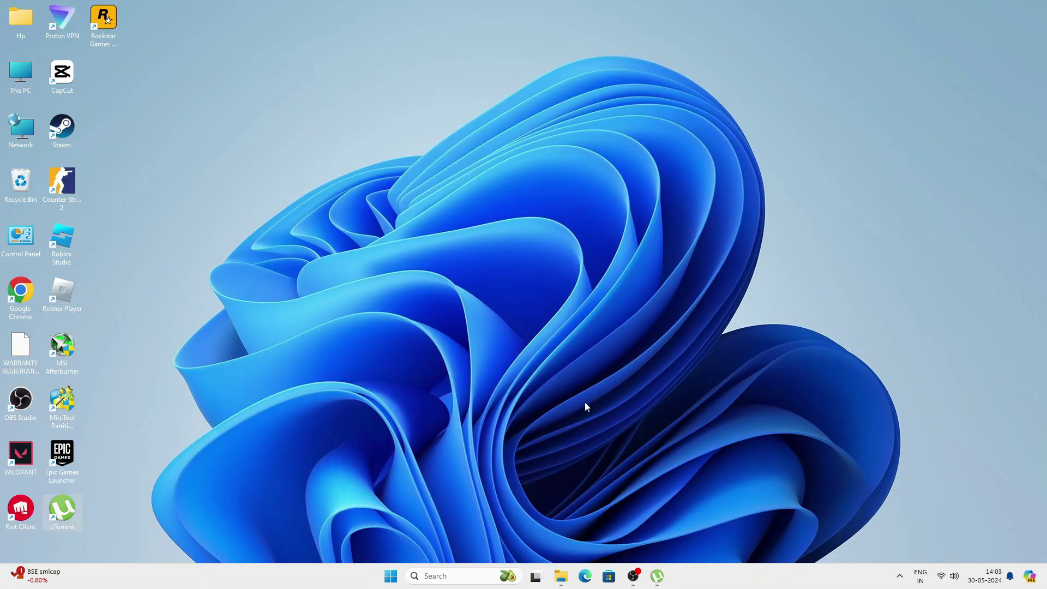
Step: Switch to Task Manager and disable uTorrent.exe among the startup apps
right_click(392, 575)
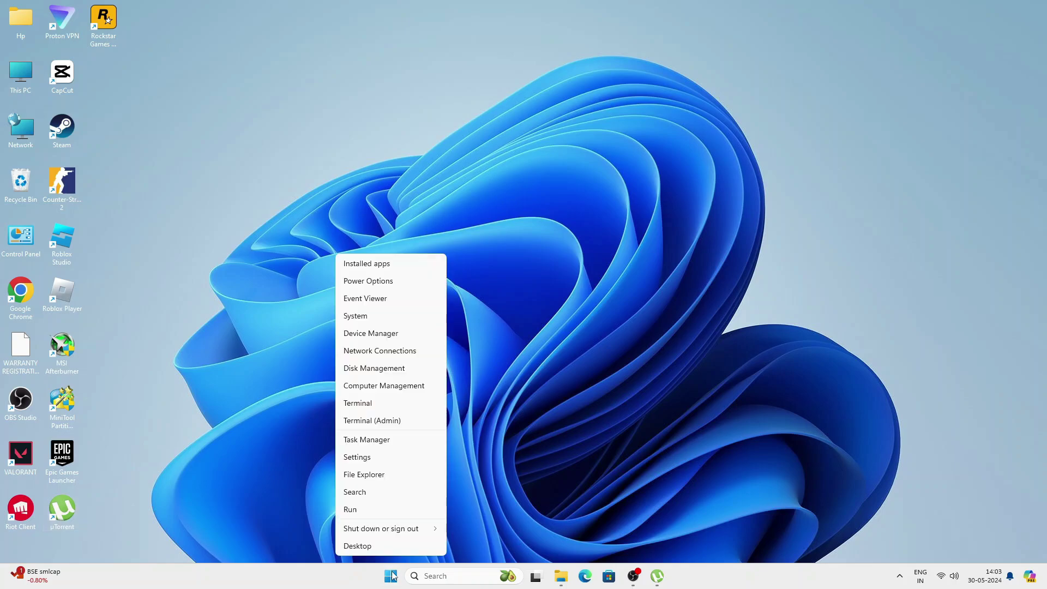
click(380, 441)
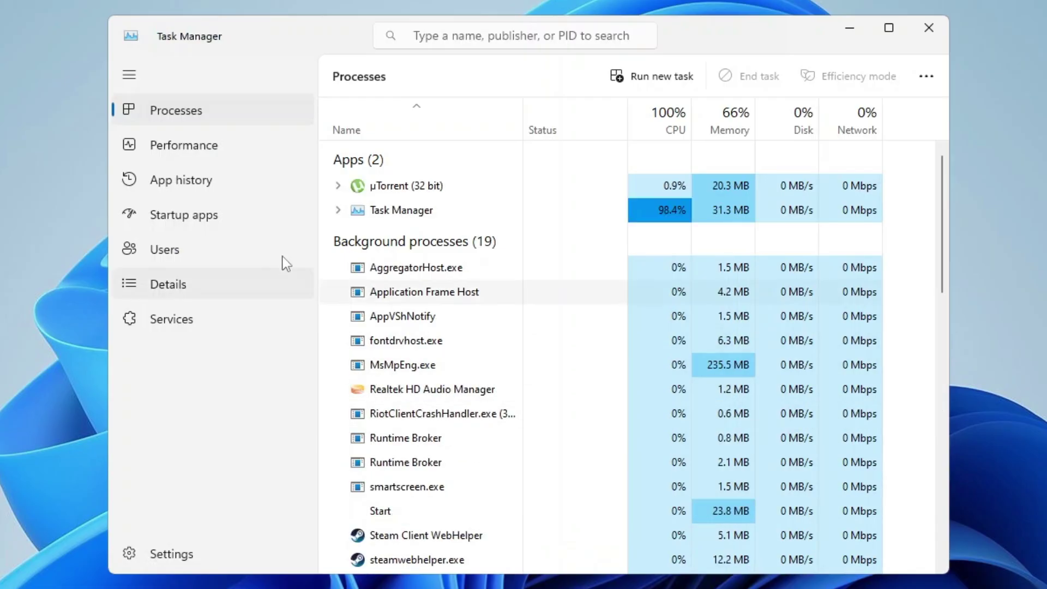
click(303, 219)
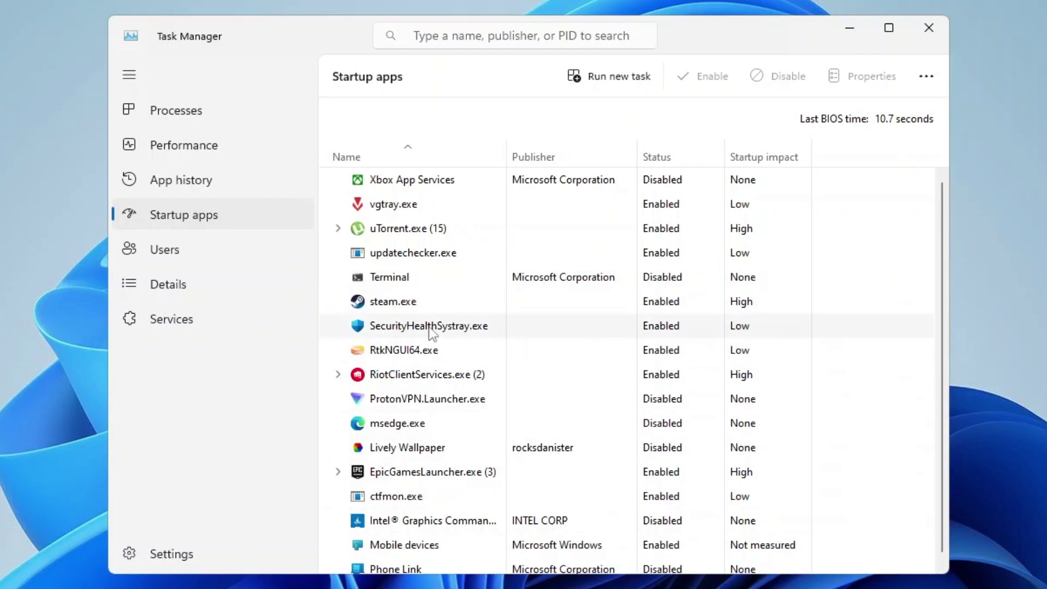
click(645, 227)
right_click(646, 227)
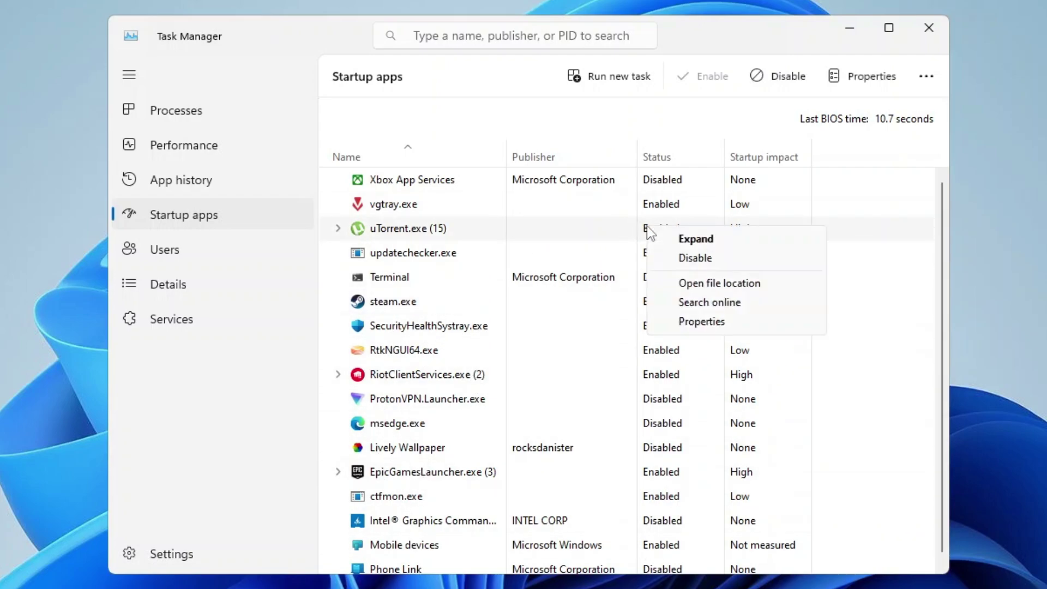
click(692, 259)
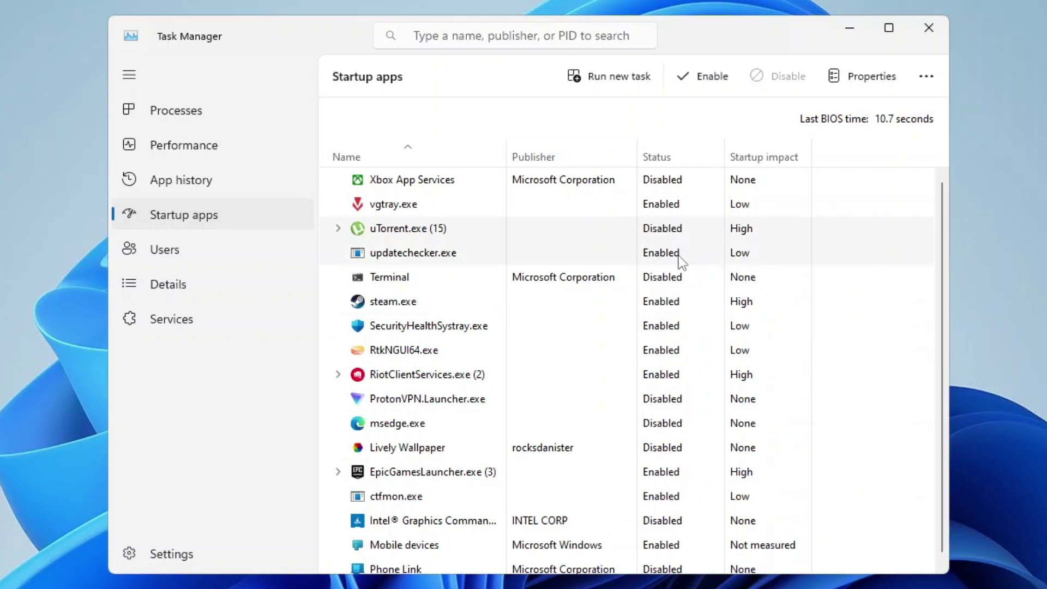
Step: Disable updatechecker.exe and steam.exe among the startup apps
click(676, 260)
right_click(675, 261)
click(699, 268)
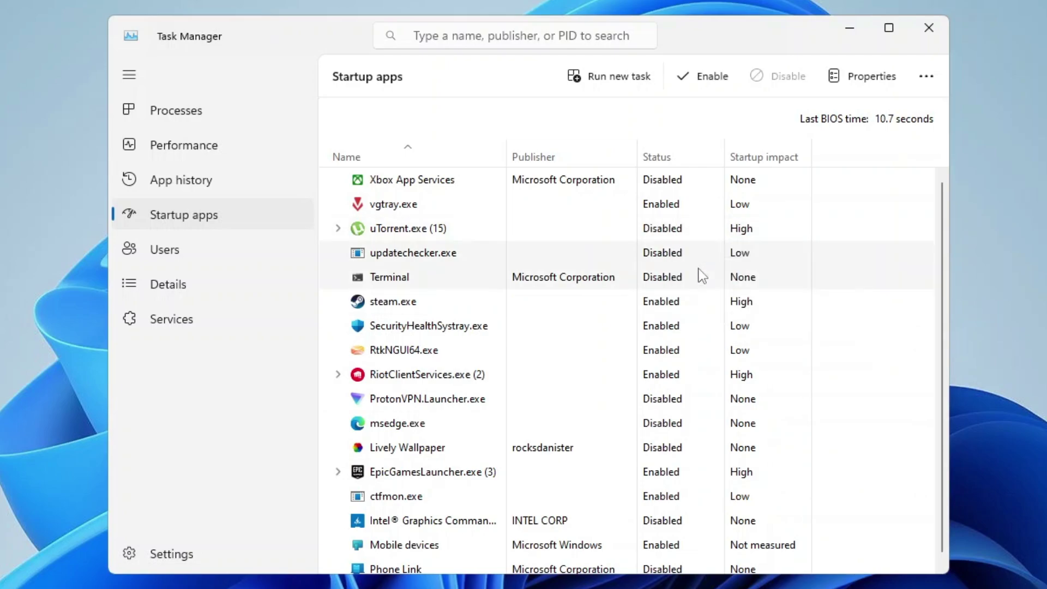
click(660, 300)
right_click(659, 299)
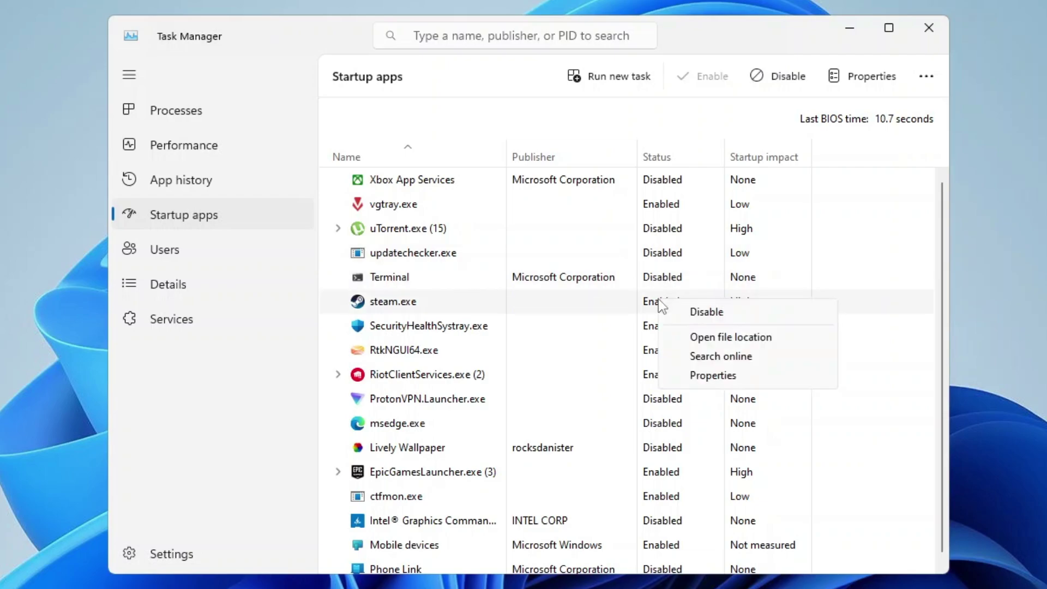
click(679, 310)
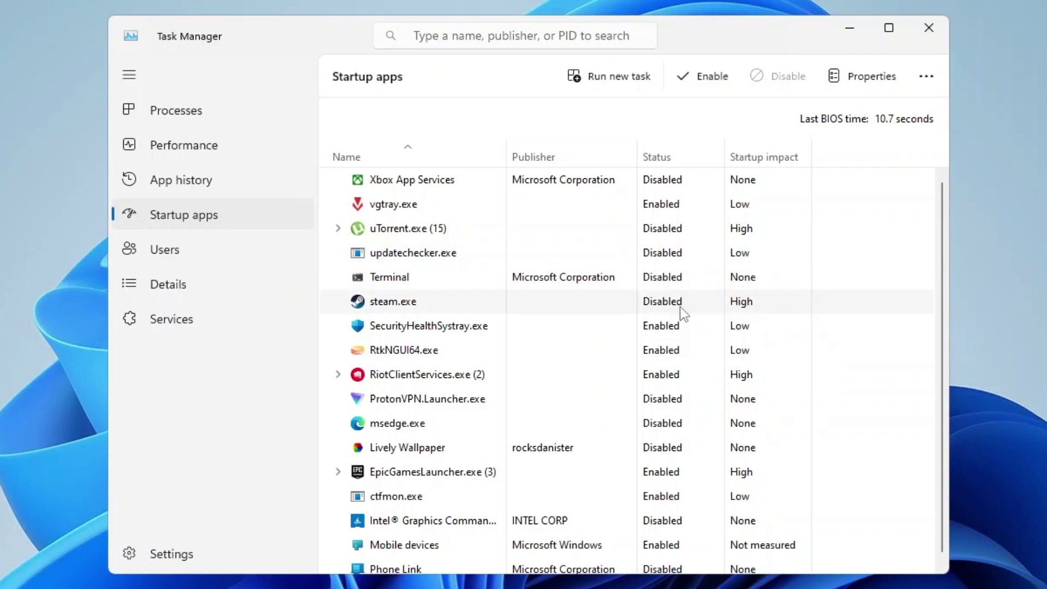
Step: Disable EpicGamesLauncher.exe in the startup apps list
click(661, 328)
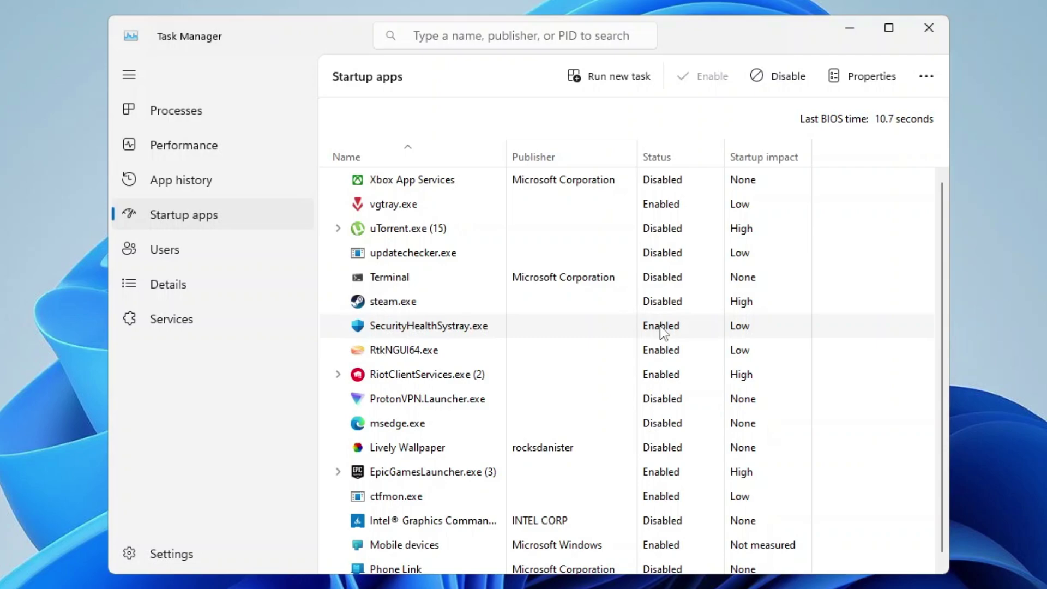
click(671, 397)
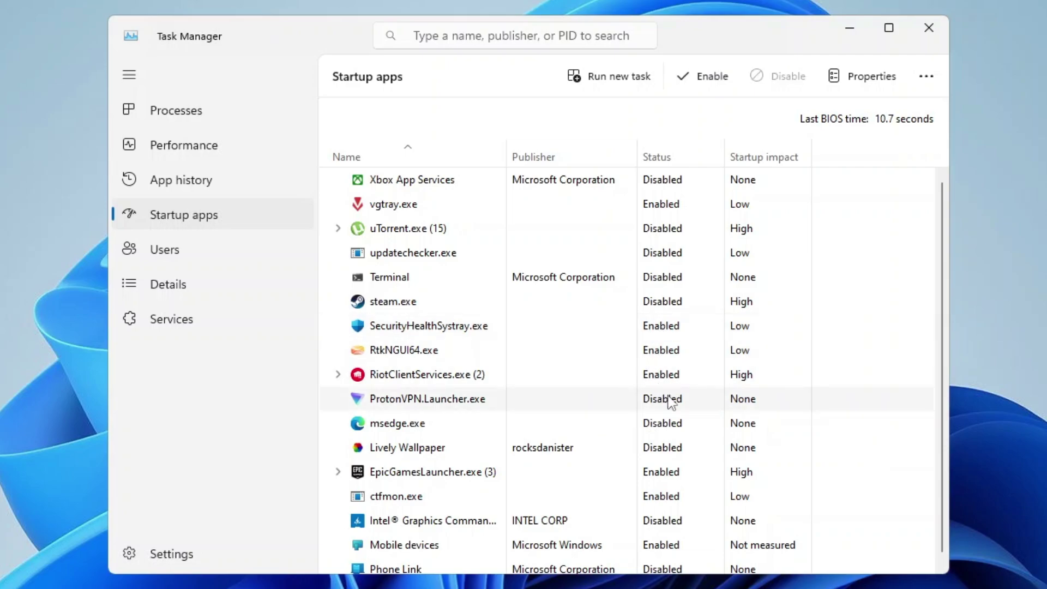
click(677, 473)
right_click(674, 478)
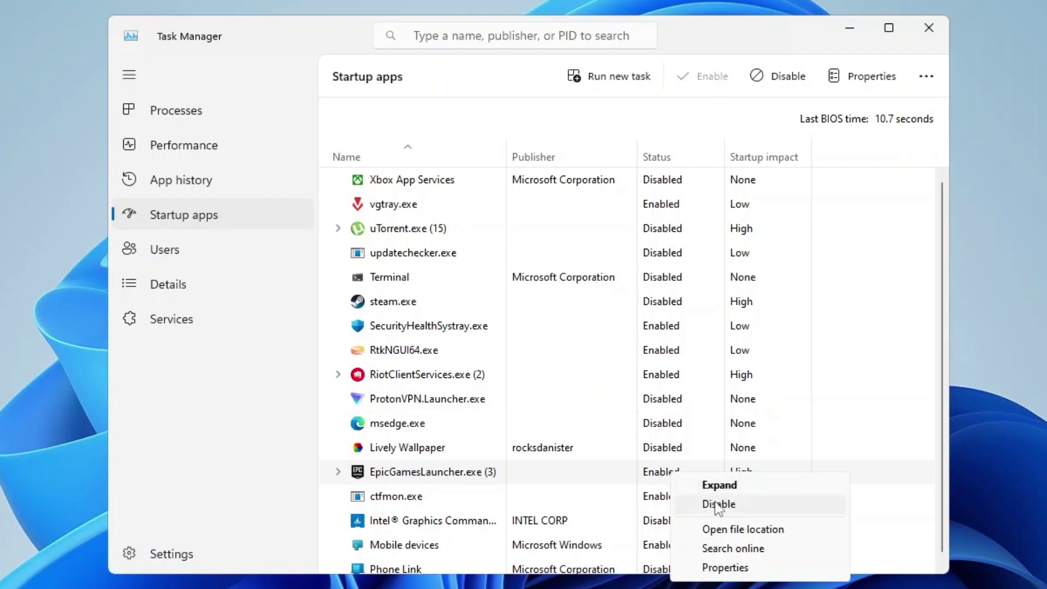
click(711, 503)
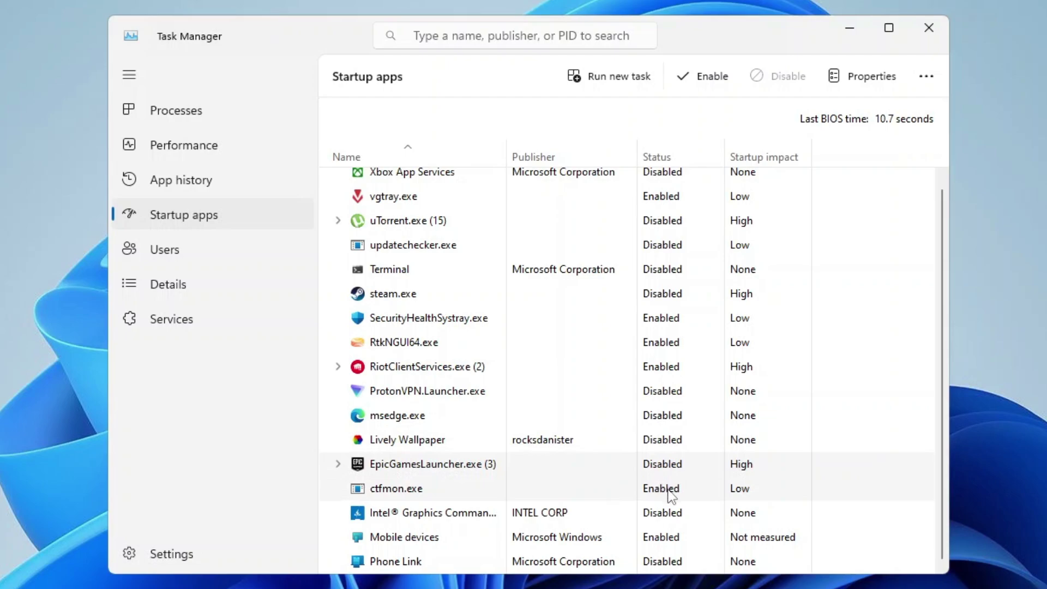
Step: Disable the Mobile devices startup entry and close Task Manager
click(678, 540)
right_click(678, 539)
click(712, 548)
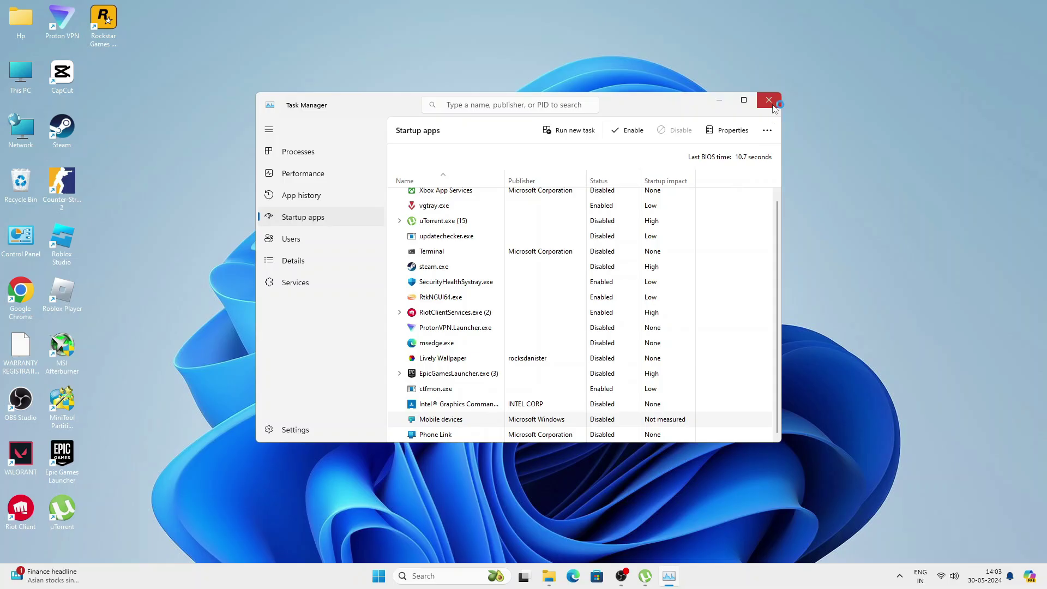
click(769, 101)
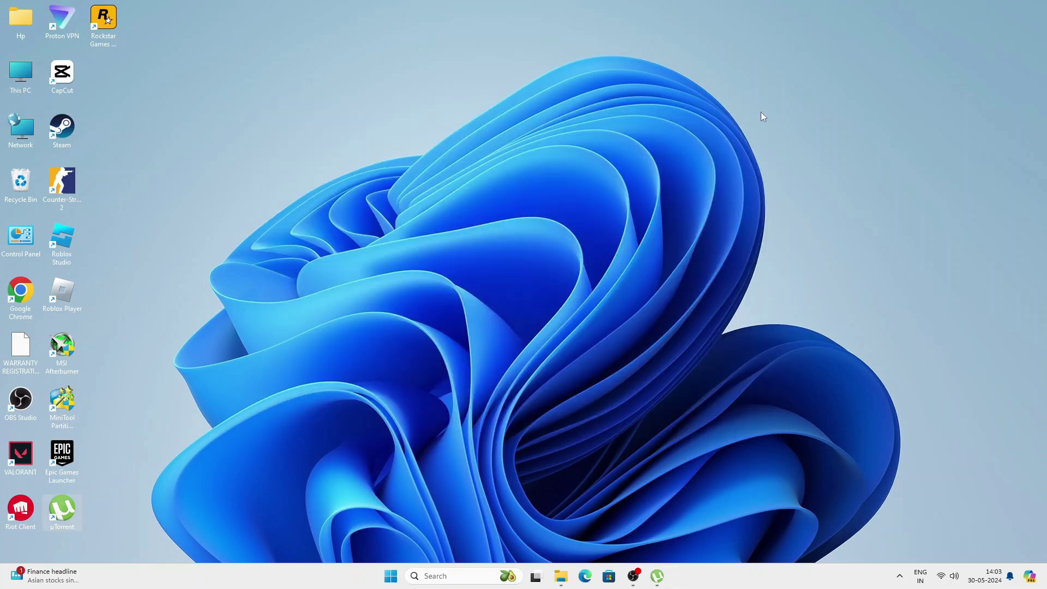
Step: Search Windows for sysdm.cpl, open System Properties, and bring up its advanced Performance settings
click(440, 577)
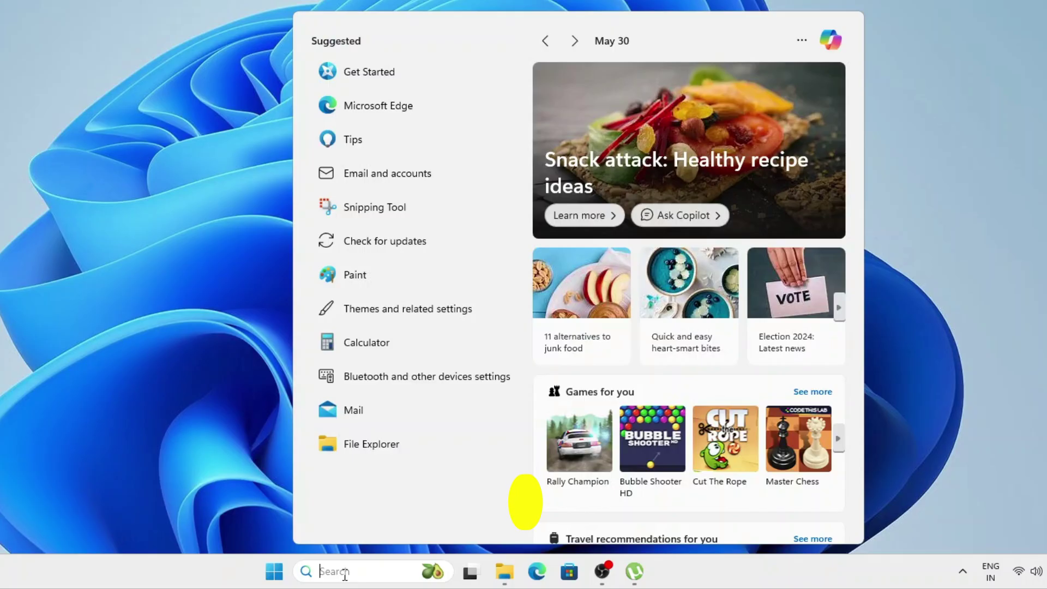
text(sysdm)
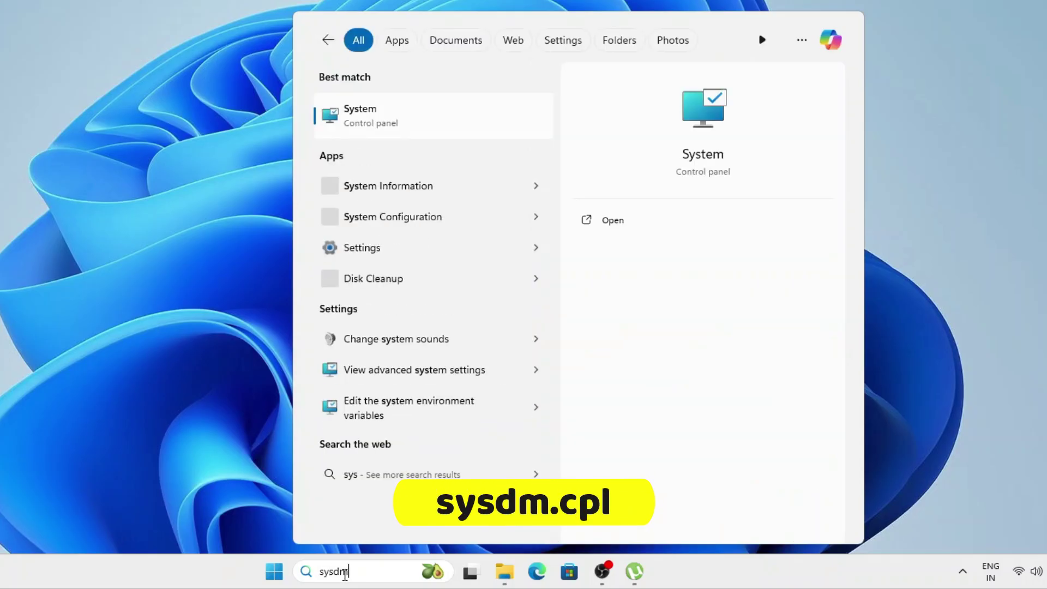
text(.cpl)
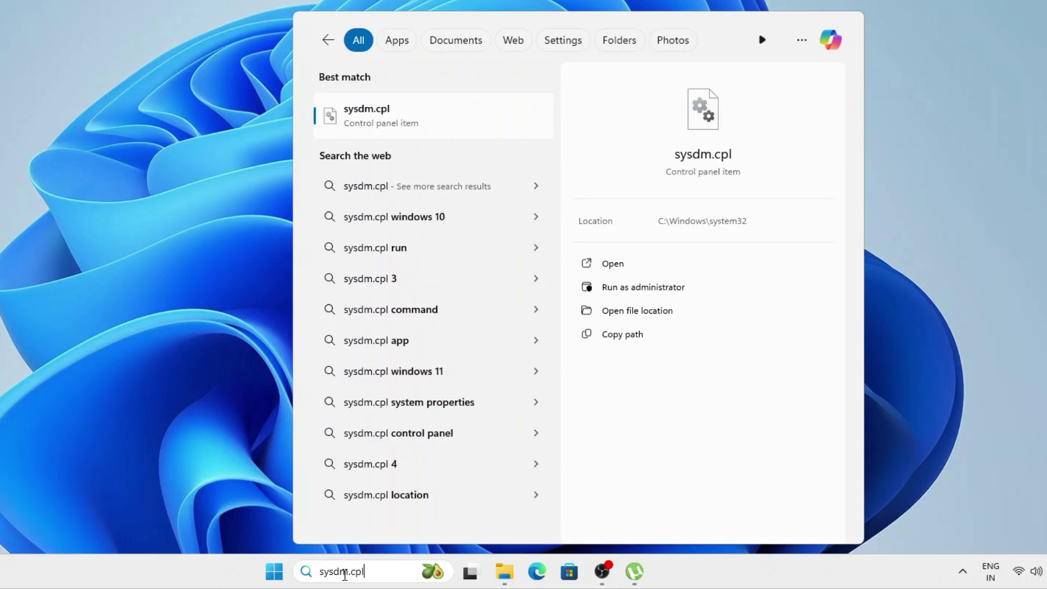
key(Return)
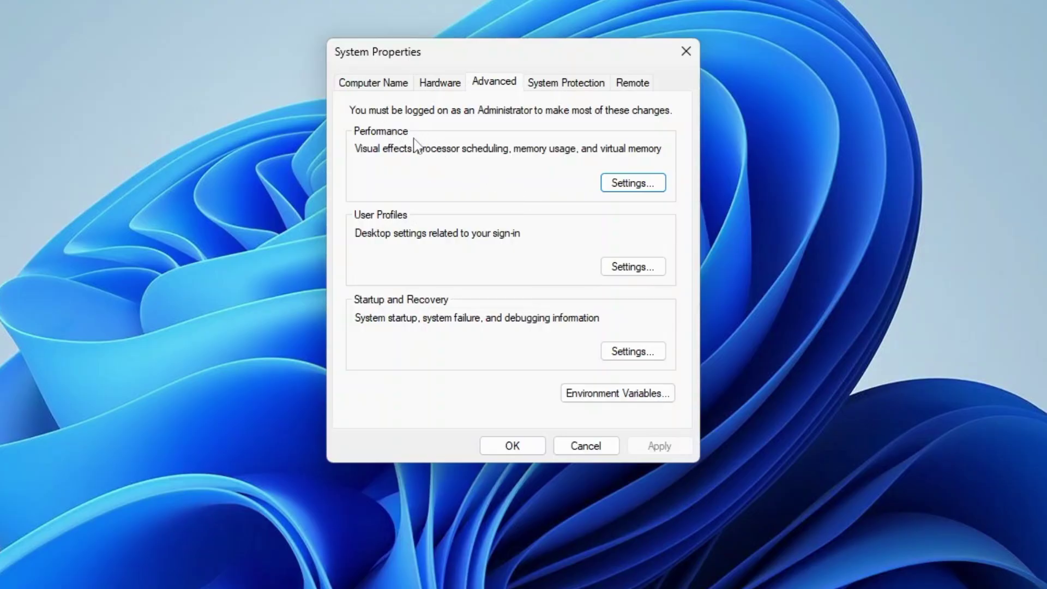
click(608, 185)
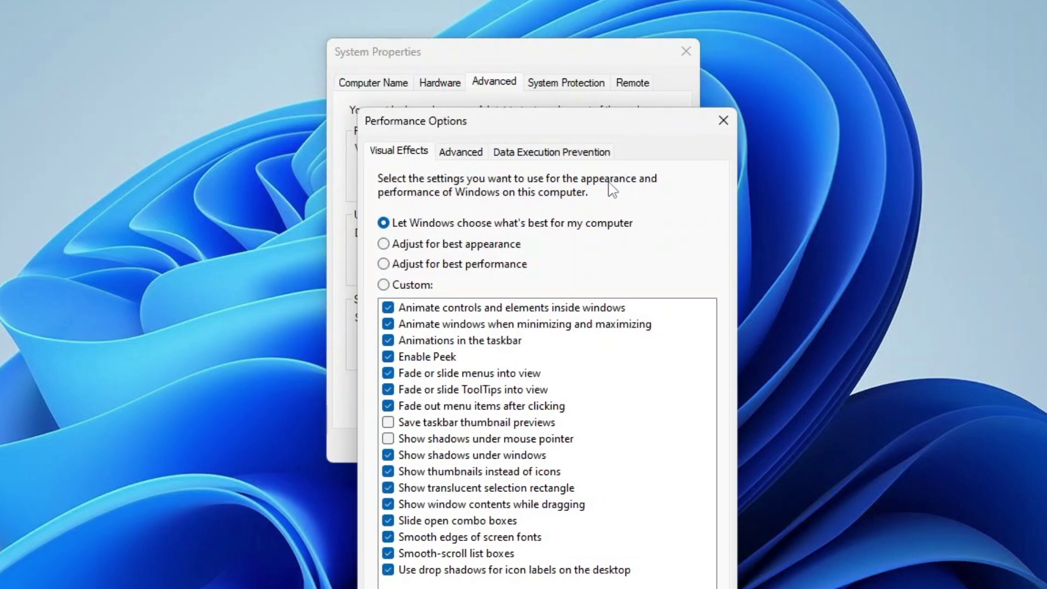
Step: Set visual effects for best performance, re-enable window minimize/maximize animation, thumbnails instead of icons and smooth font edges, and confirm
click(431, 269)
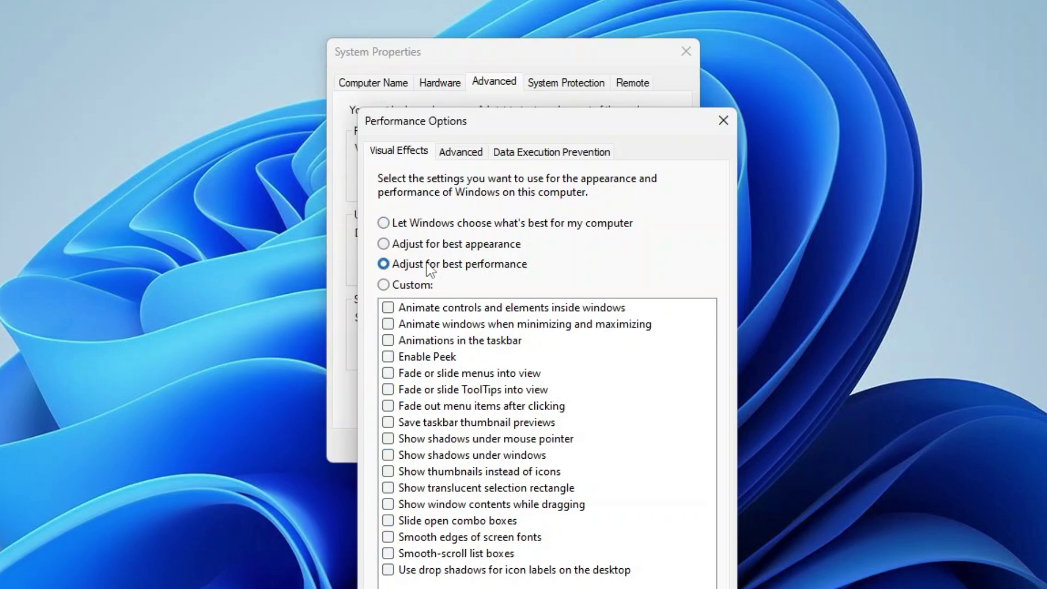
click(394, 326)
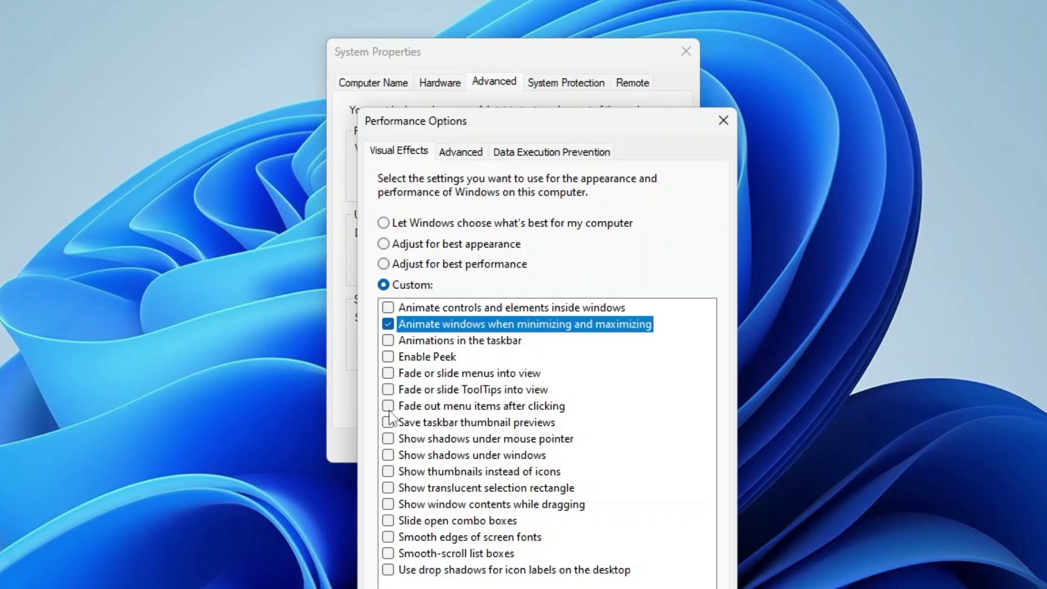
click(389, 471)
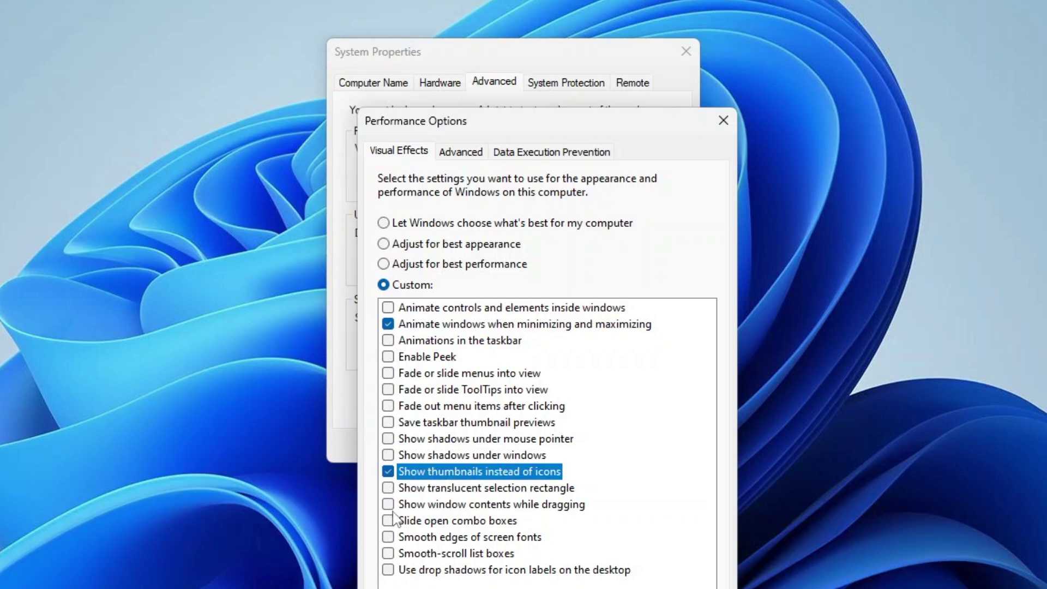
click(399, 537)
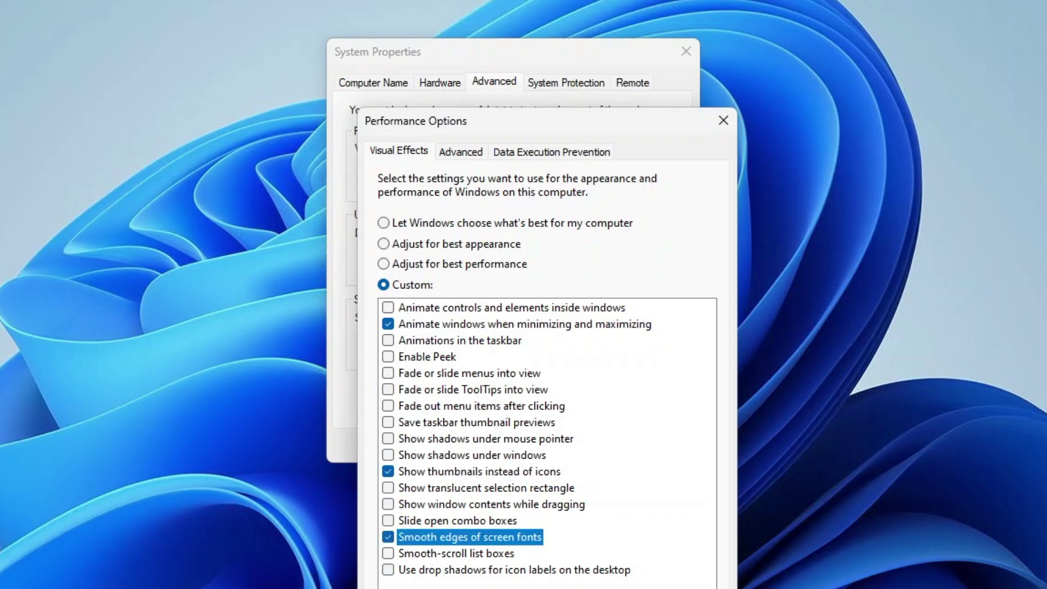
key(Tab)
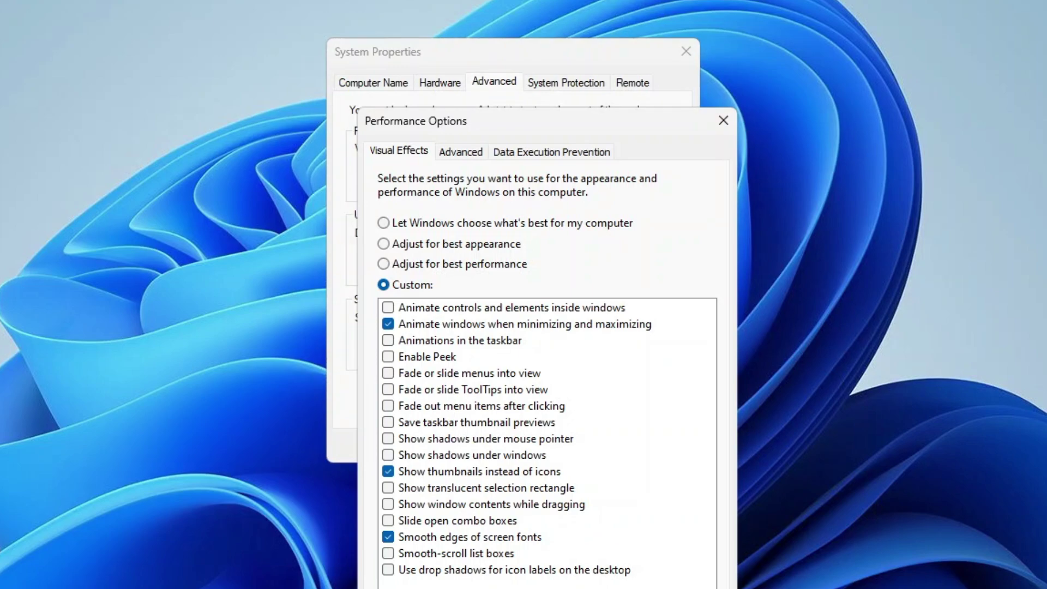
key(Return)
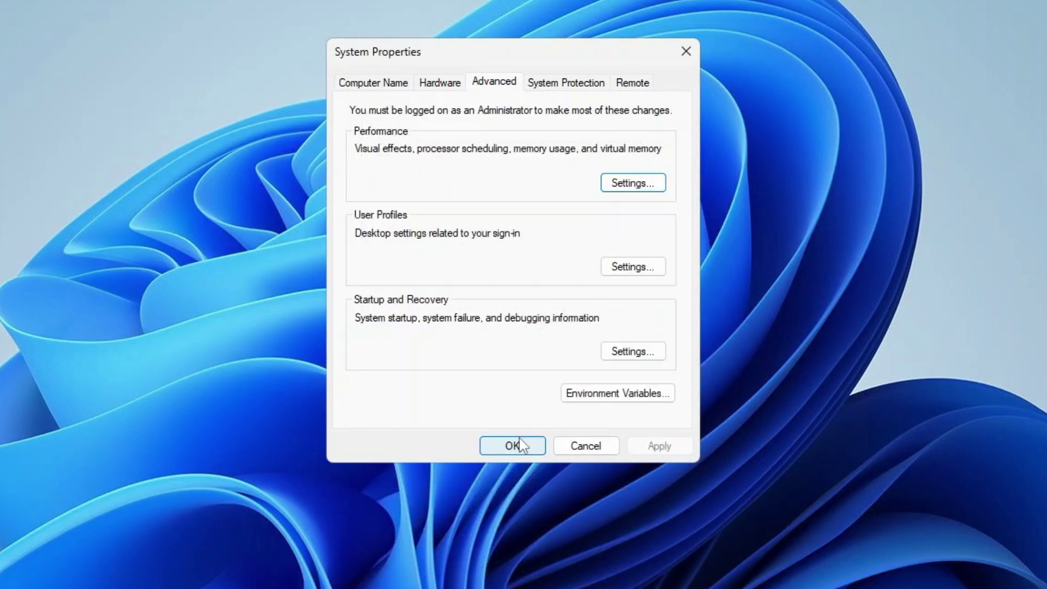
Step: Disallow Remote Assistance connections to this computer, apply the change and close System Properties
click(630, 85)
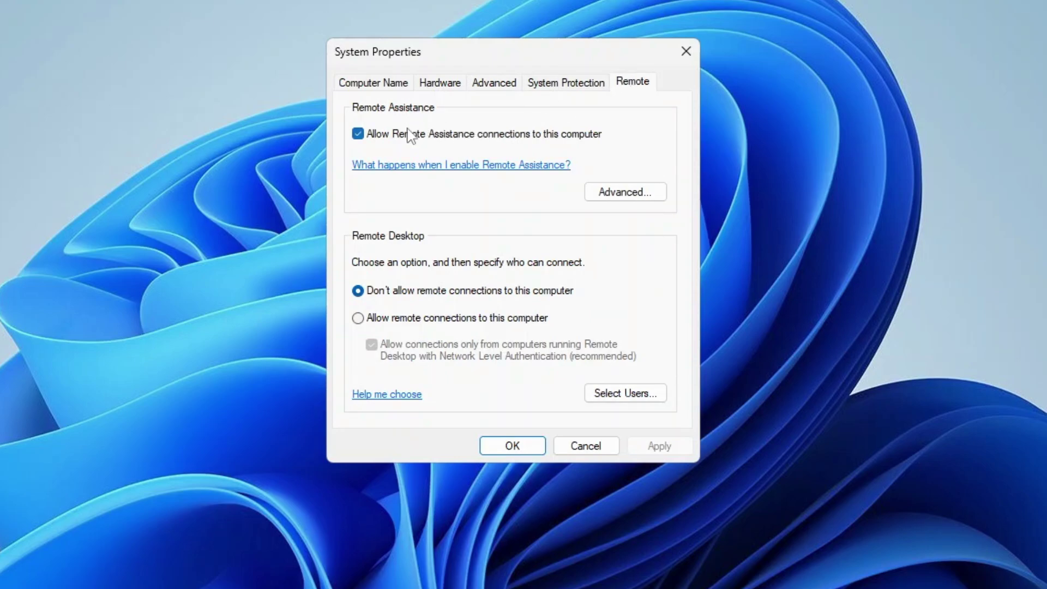
click(417, 139)
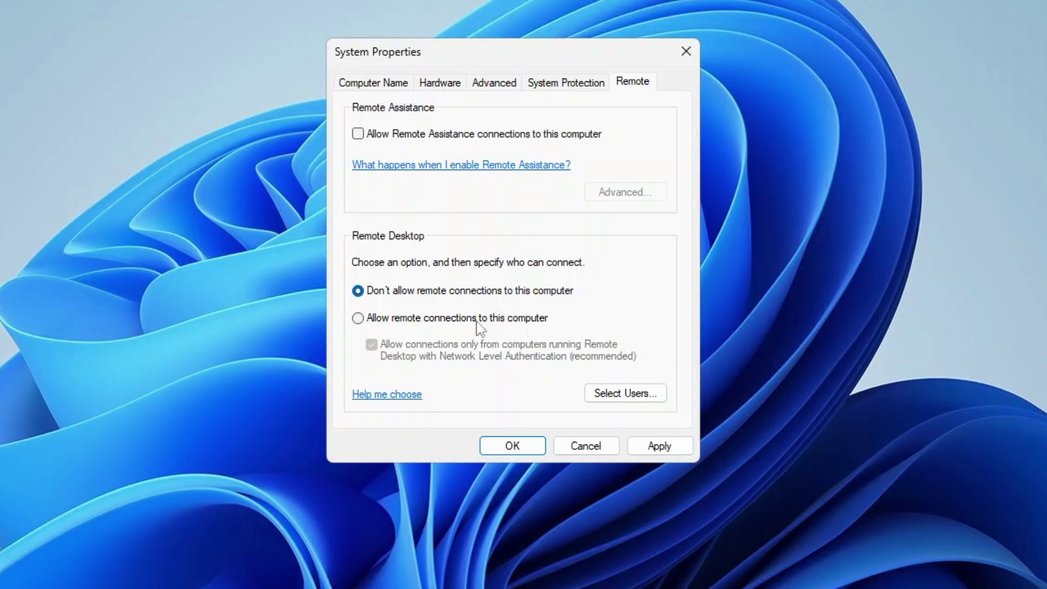
click(644, 444)
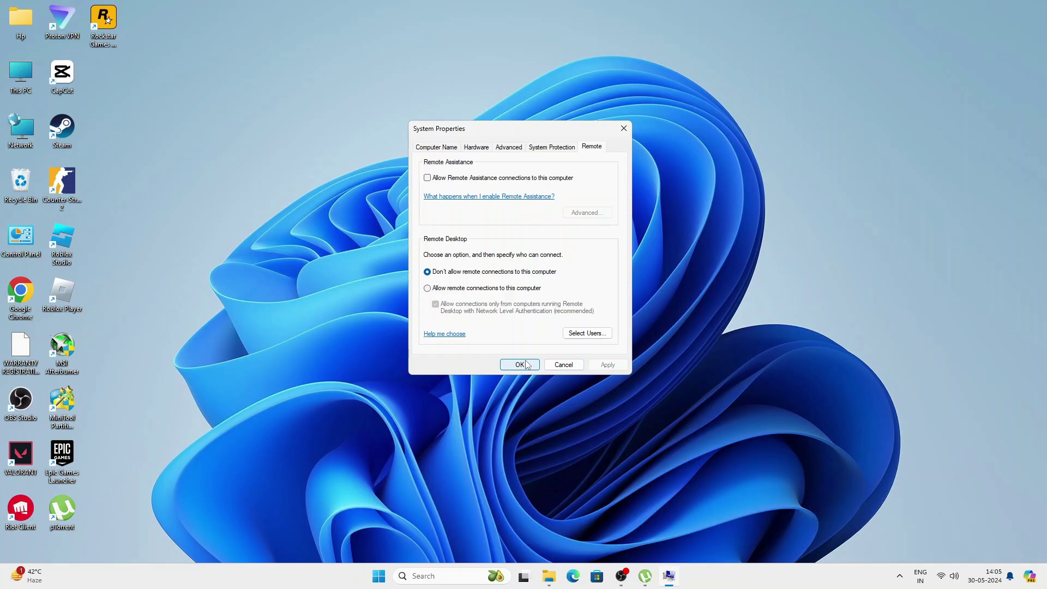
click(520, 364)
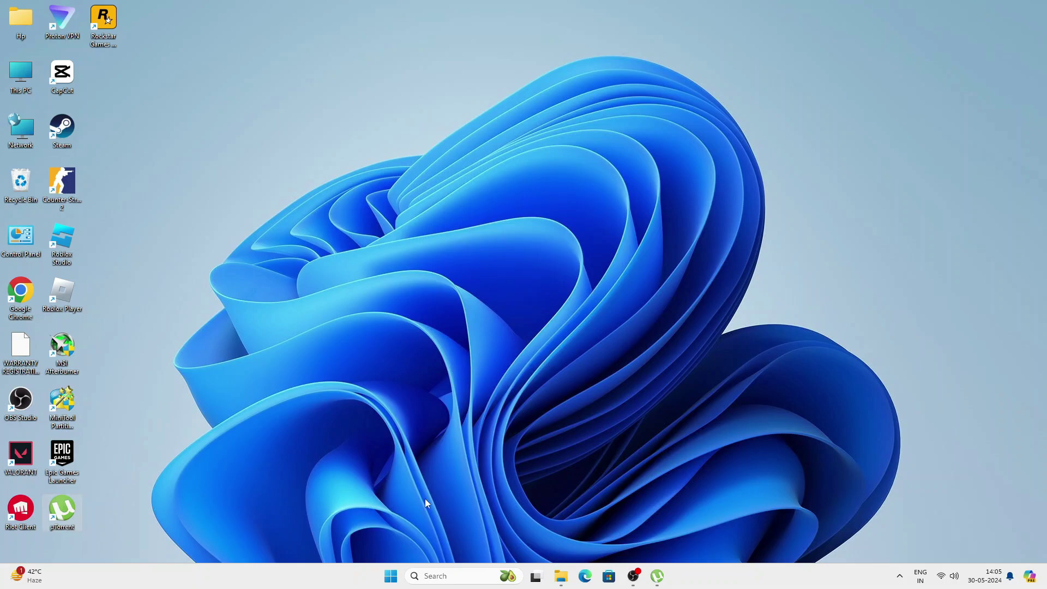
Step: Find µTorrent in the full list of apps and uninstall it through the Installed apps settings
click(389, 577)
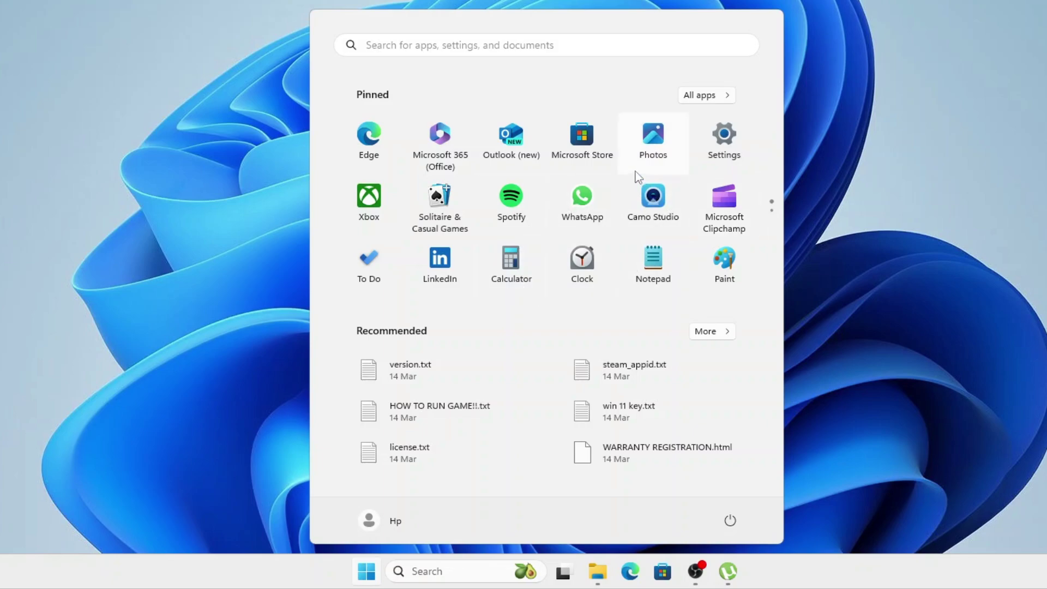
click(703, 96)
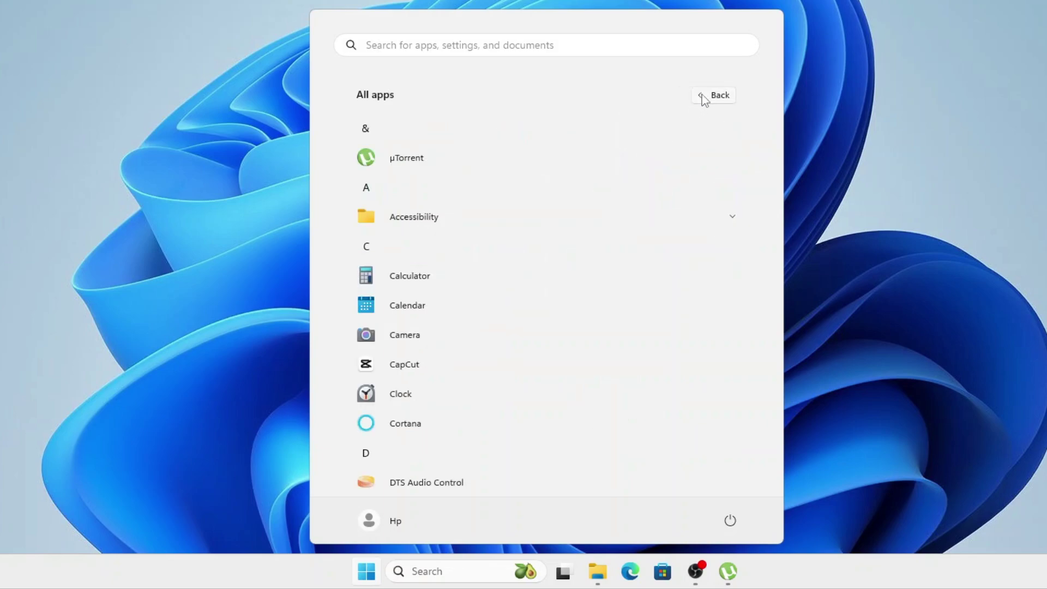
right_click(461, 160)
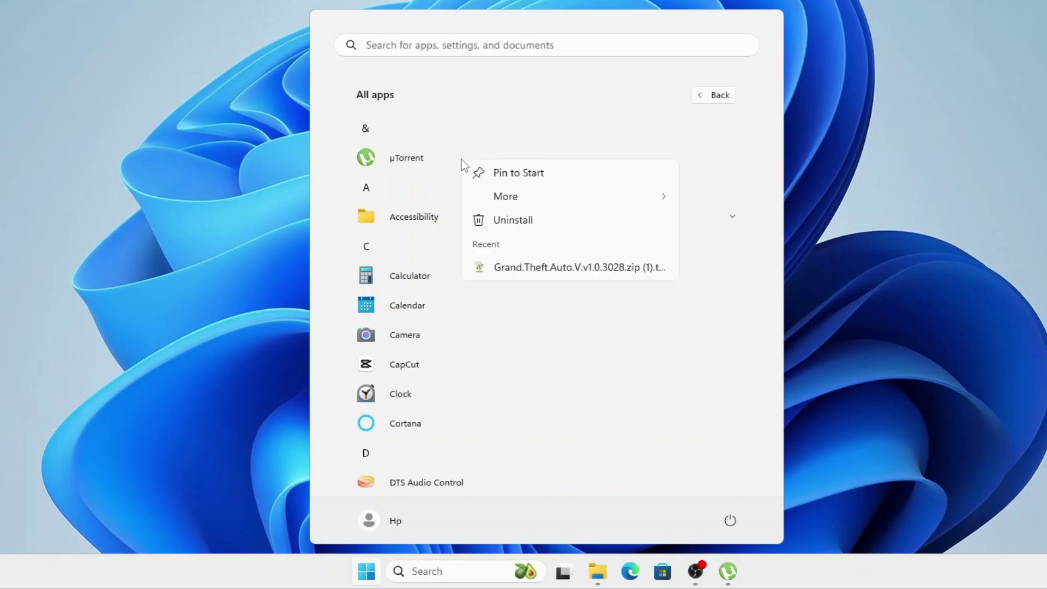
click(520, 224)
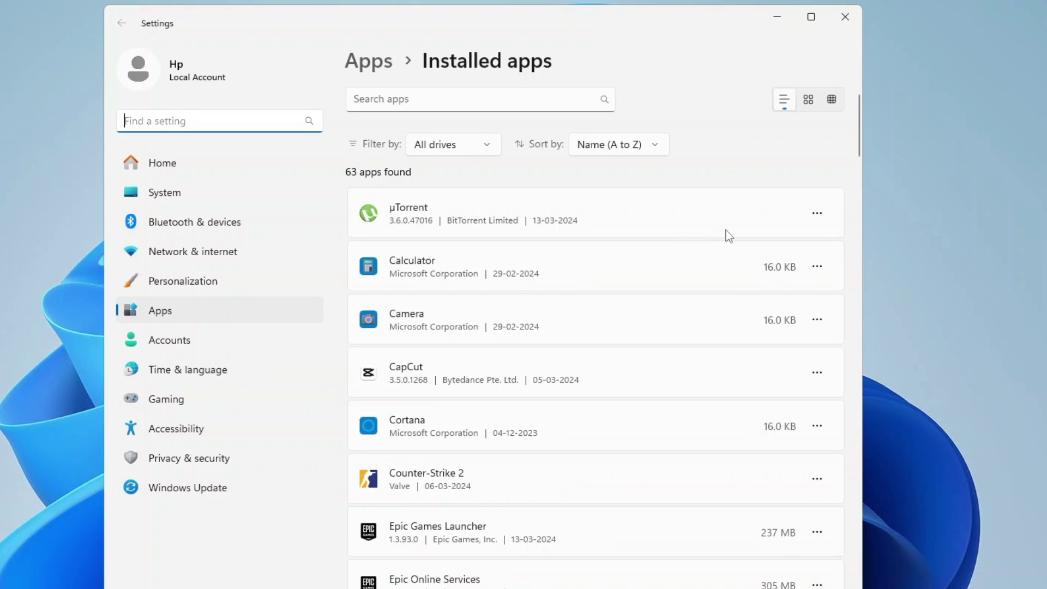
click(818, 214)
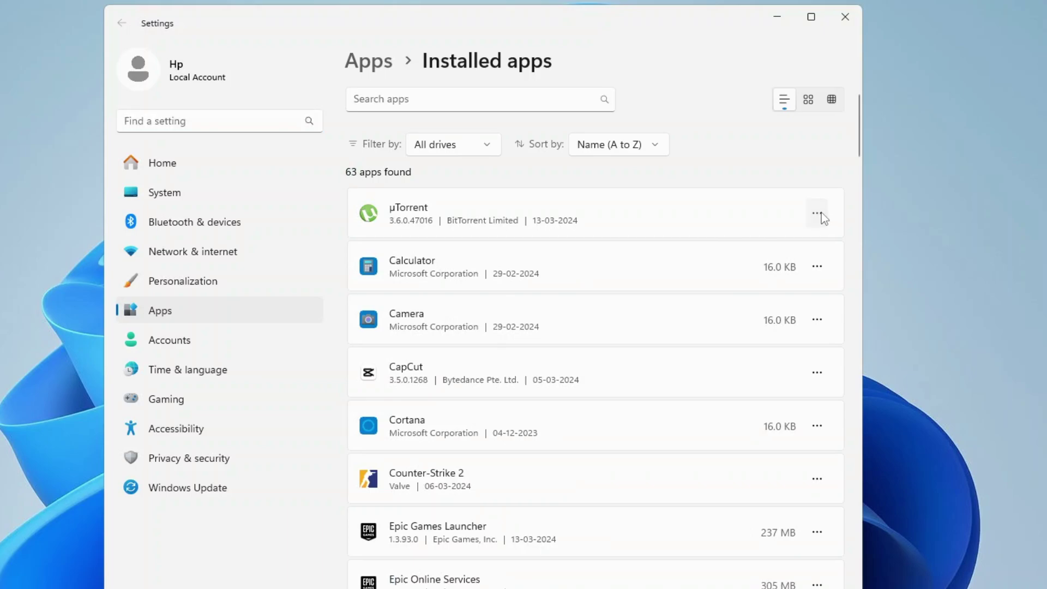
click(659, 270)
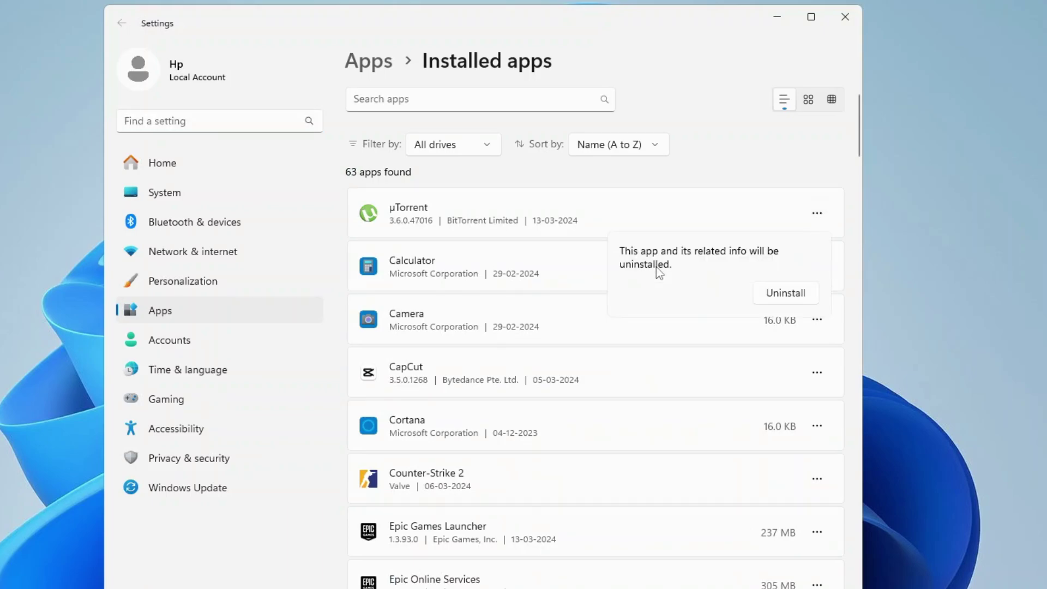
click(777, 292)
Step: Uninstall Cortana from the installed apps and confirm its removal
scroll(593, 271, down, 3)
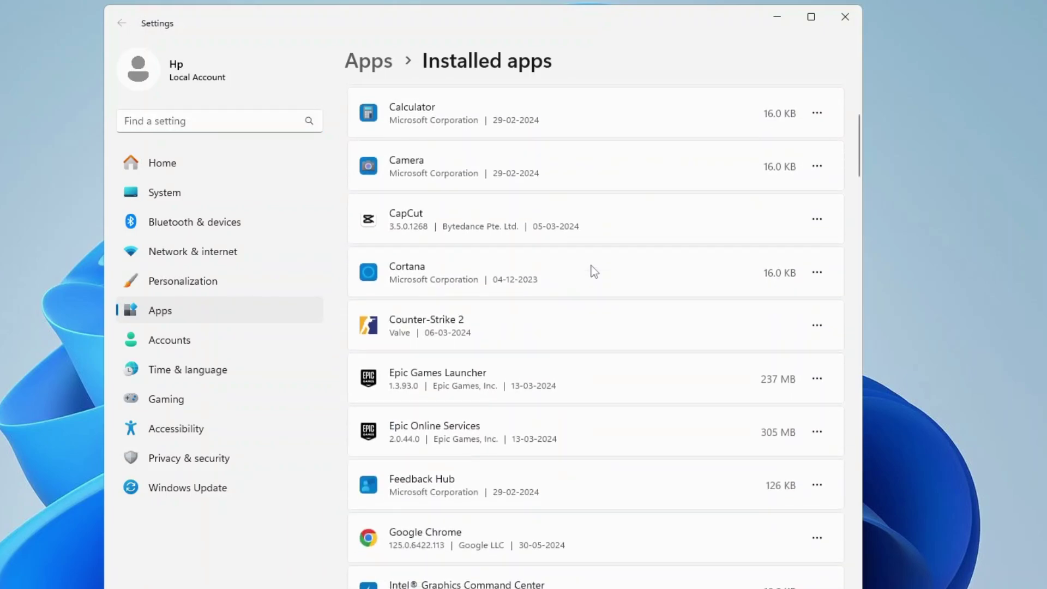
click(818, 274)
click(674, 351)
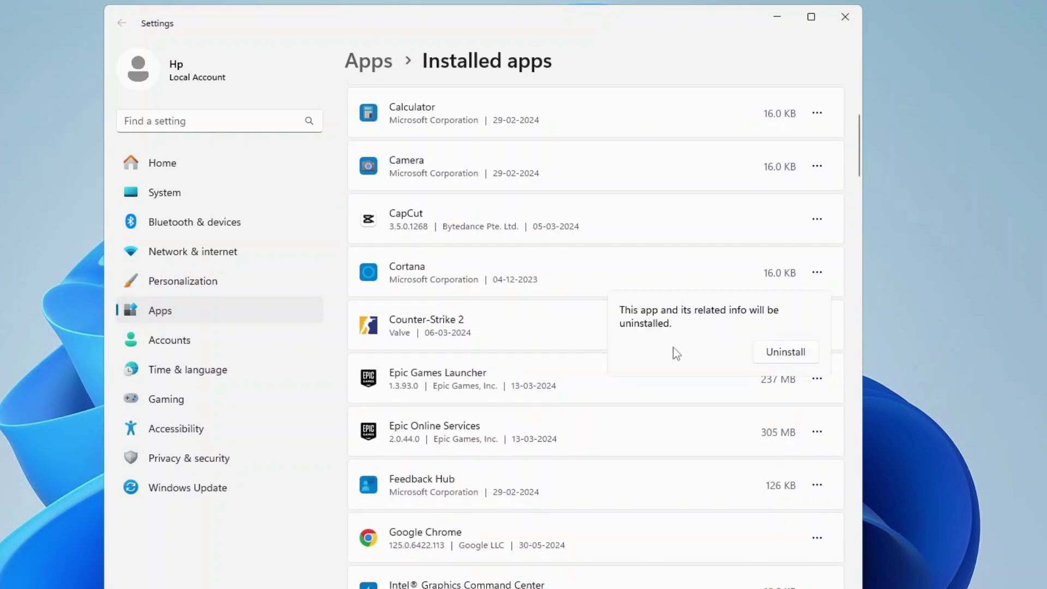
click(775, 350)
Step: Uninstall Epic Games Launcher from the installed apps and confirm its removal
scroll(588, 321, down, 3)
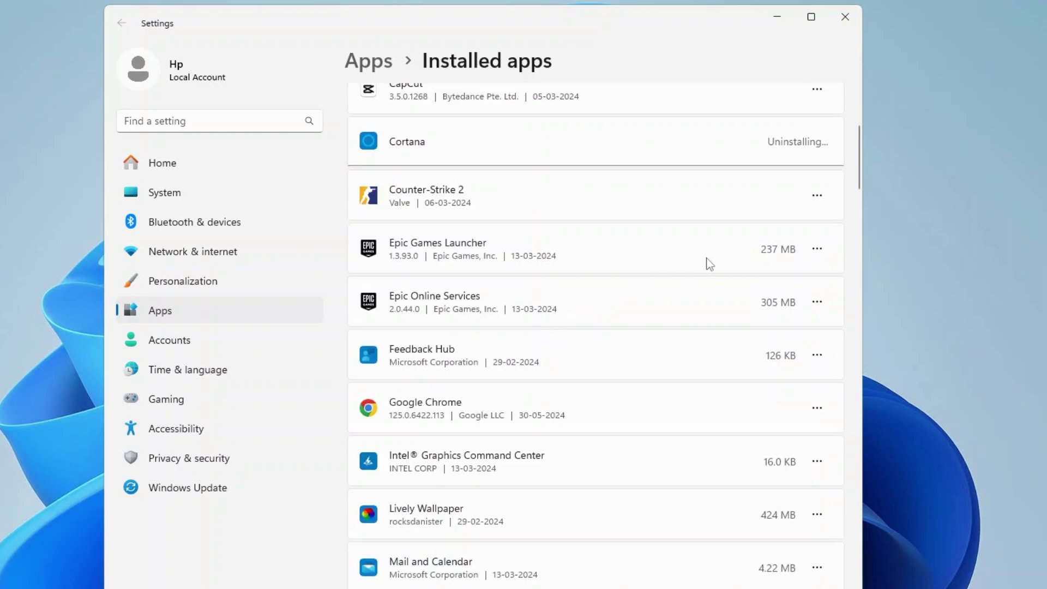
click(816, 249)
click(674, 301)
click(780, 327)
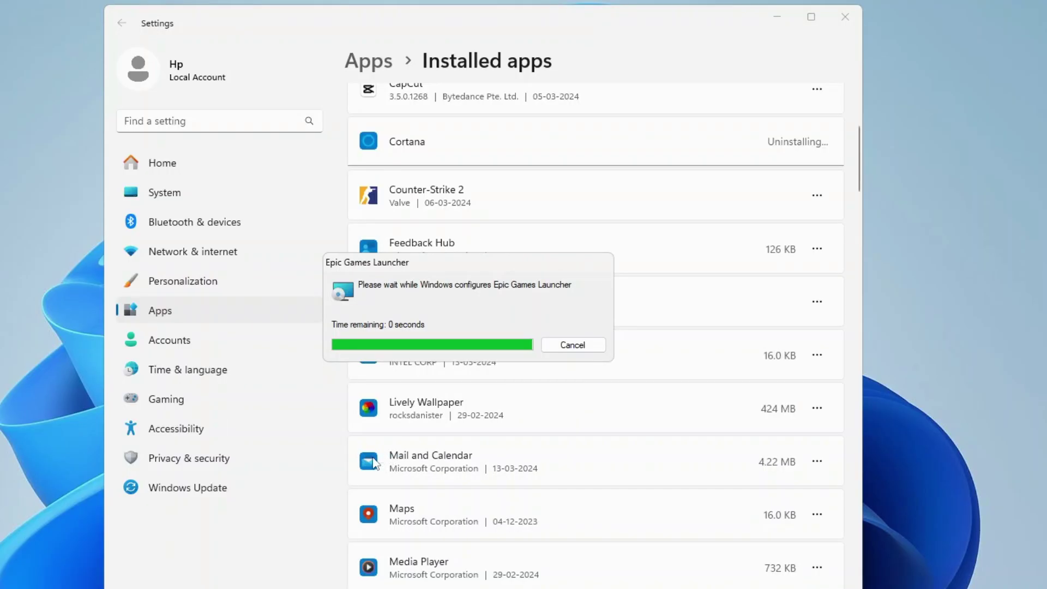
Step: Uninstall the Rockstar Games Launcher, including saved Social Club profile data and installed game data, and minimize its uninstaller
scroll(731, 436, down, 5)
scroll(731, 436, down, 14)
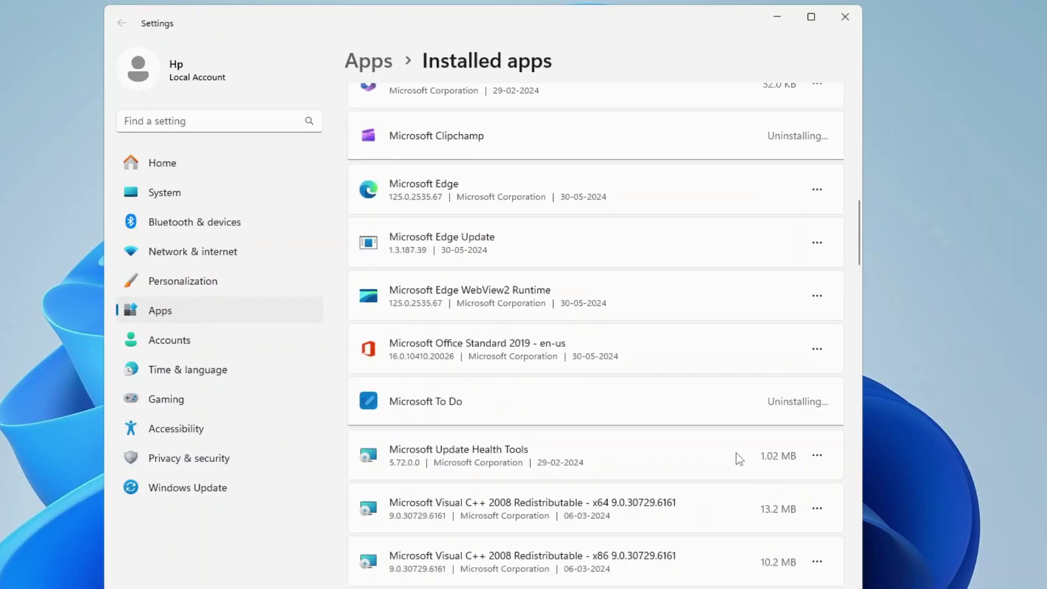
scroll(809, 300, down, 5)
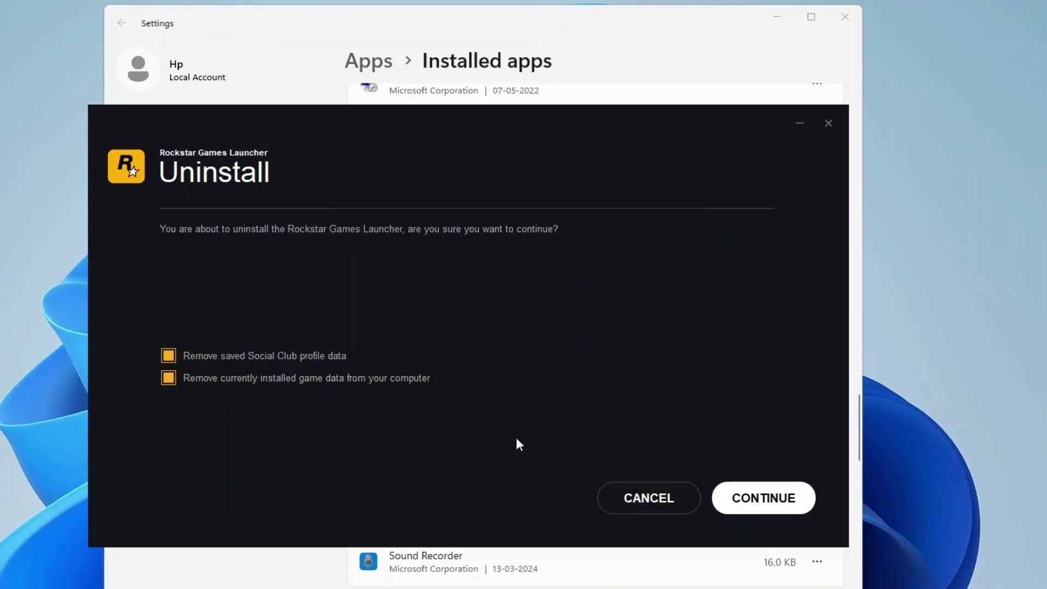
click(762, 495)
click(629, 381)
click(798, 124)
Step: Uninstall Steam from the installed apps and close its uninstaller
scroll(698, 444, down, 6)
click(816, 276)
click(774, 322)
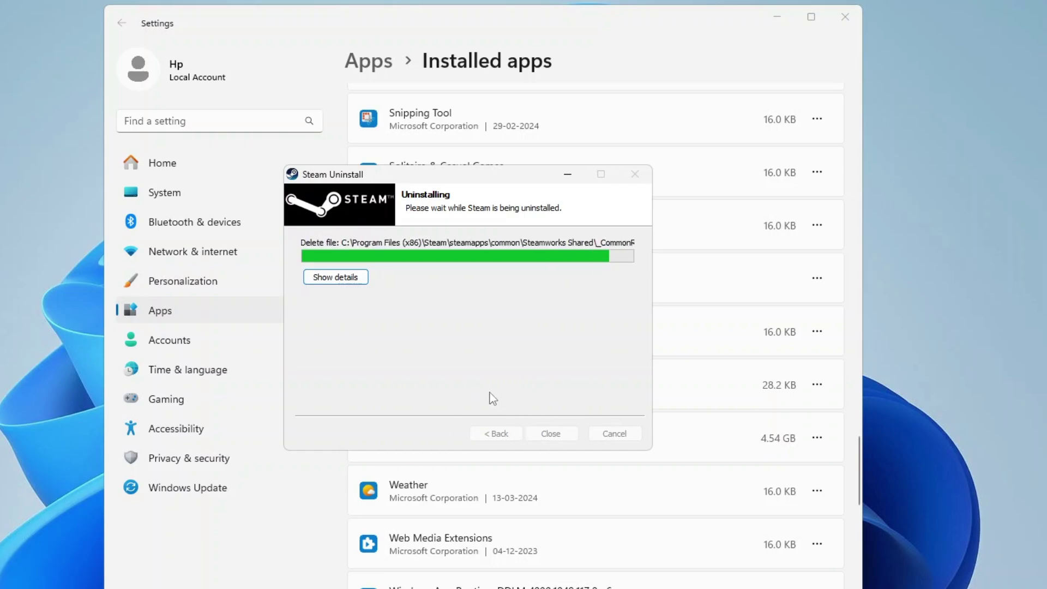
click(549, 434)
Step: Uninstall the Weather app, confirm its removal and close Settings
scroll(547, 431, down, 5)
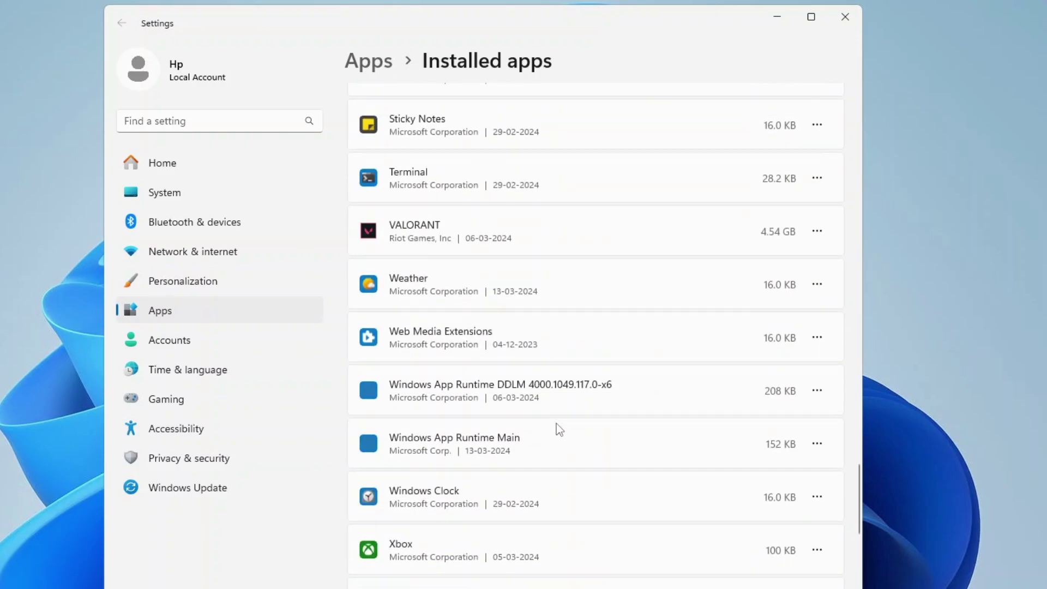
click(817, 283)
click(683, 363)
click(770, 365)
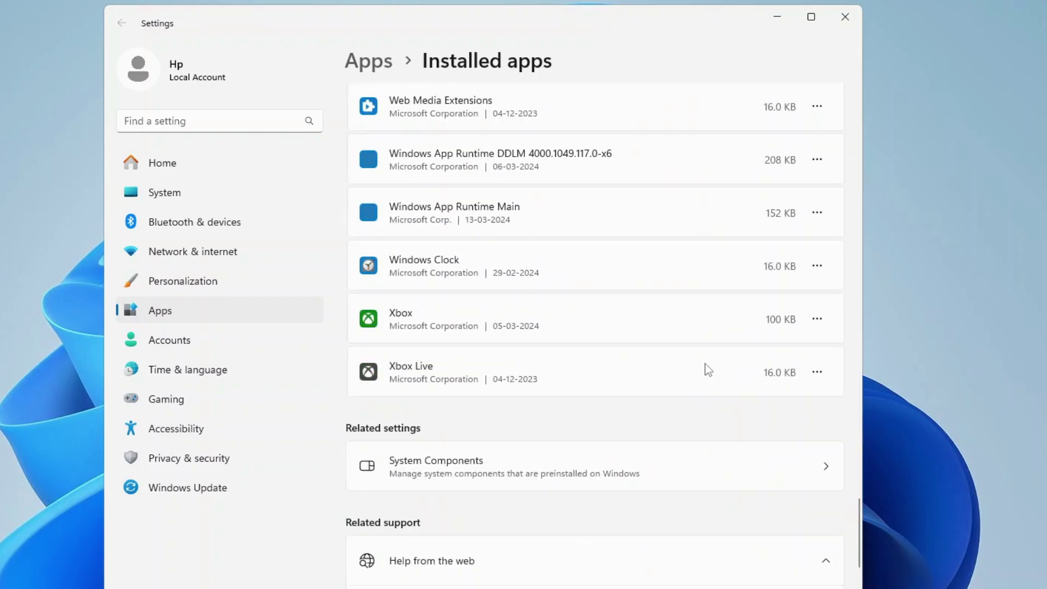
click(845, 17)
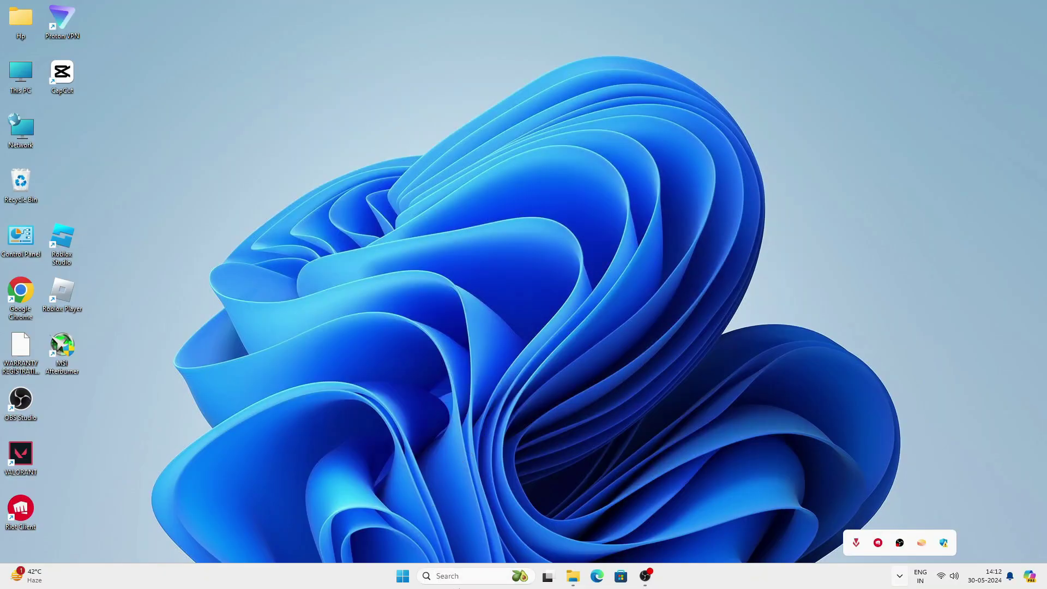
Step: Search Windows for services, open the Services console and move its window toward the middle of the desktop
click(460, 576)
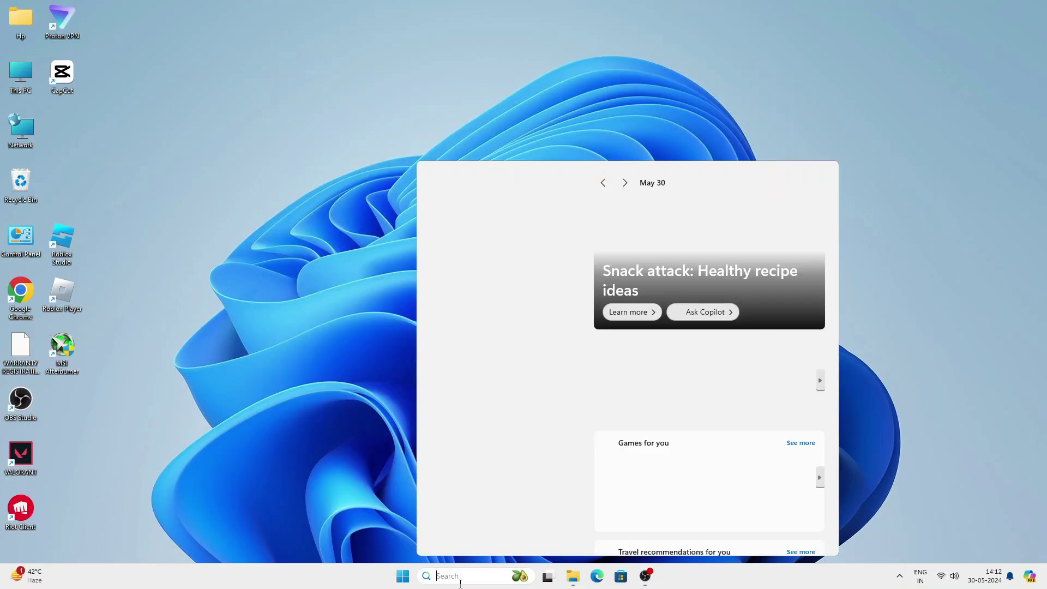
text(services)
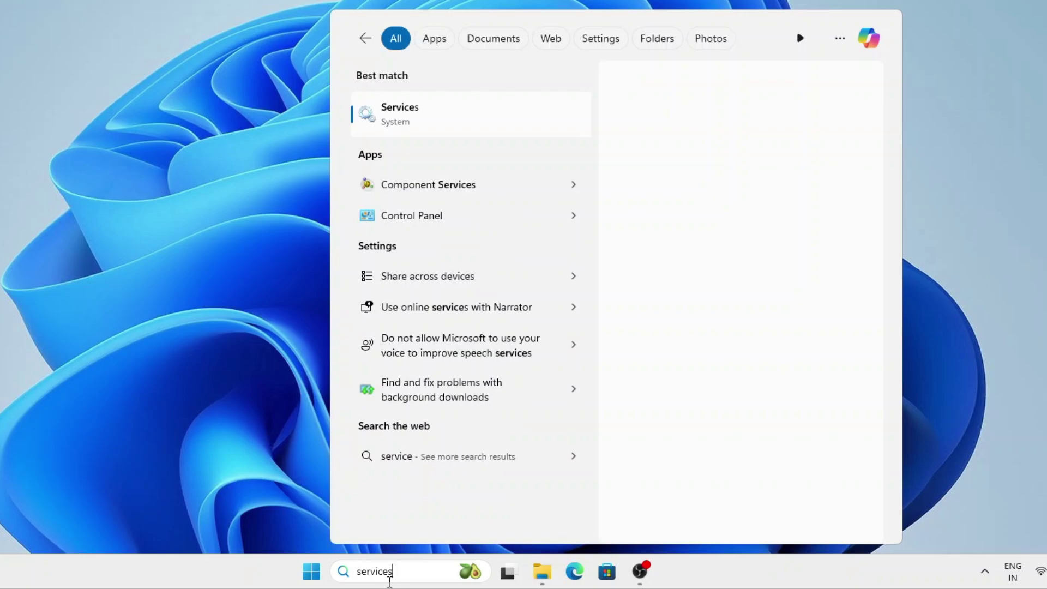
click(390, 582)
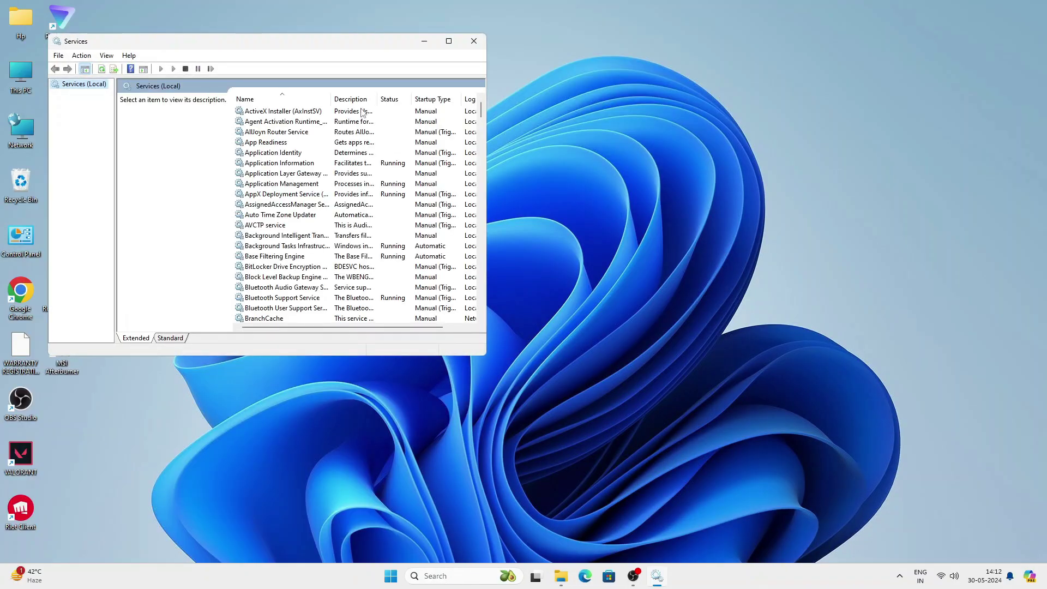
drag(310, 35, 548, 108)
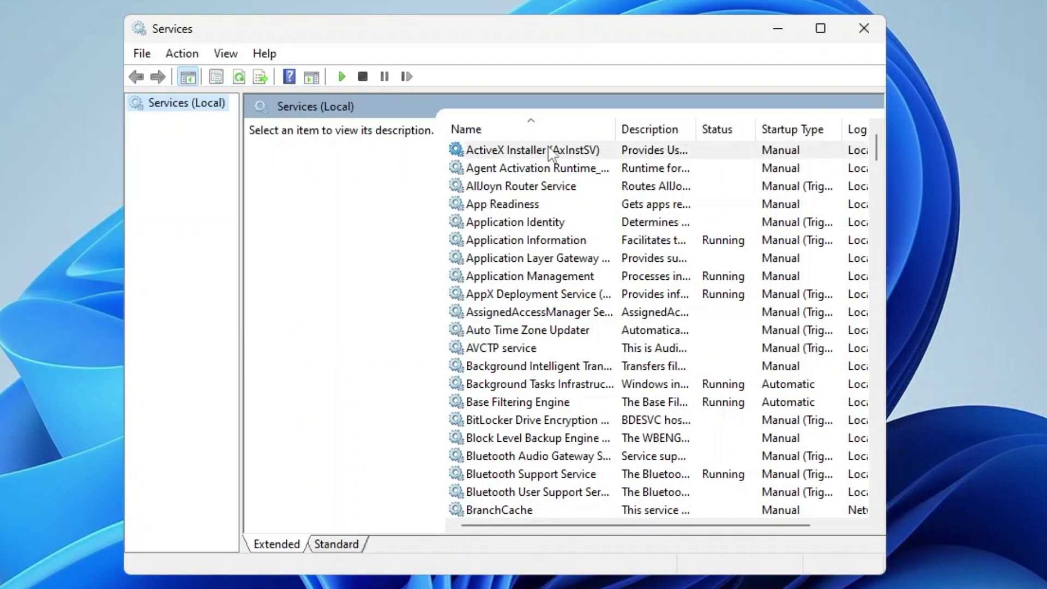
Step: Open the properties of the ActiveX Installer (AxInstSV) service, read its description and close them
click(552, 154)
click(552, 153)
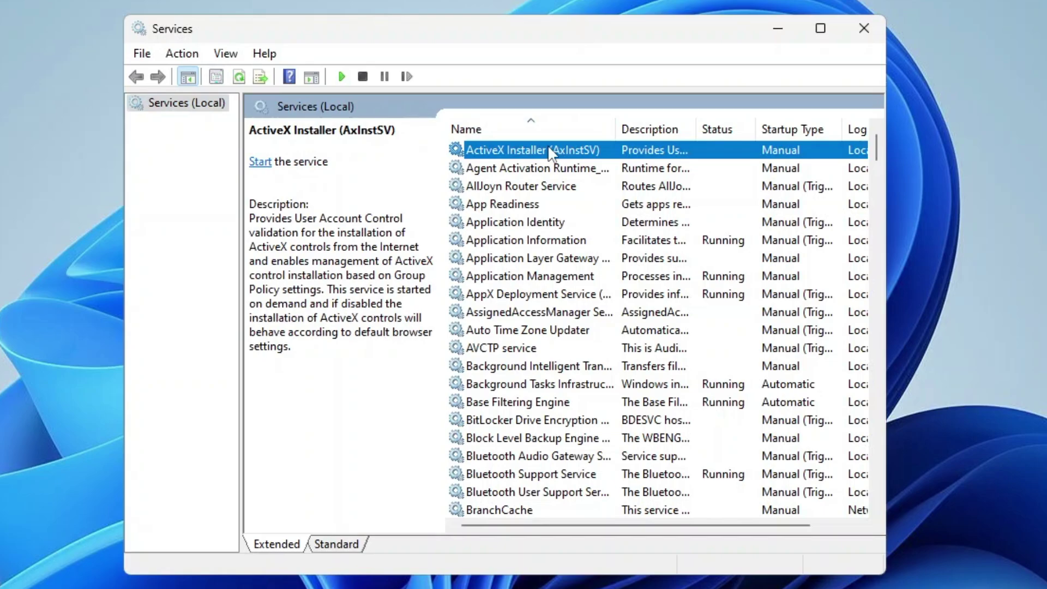
double_click(548, 148)
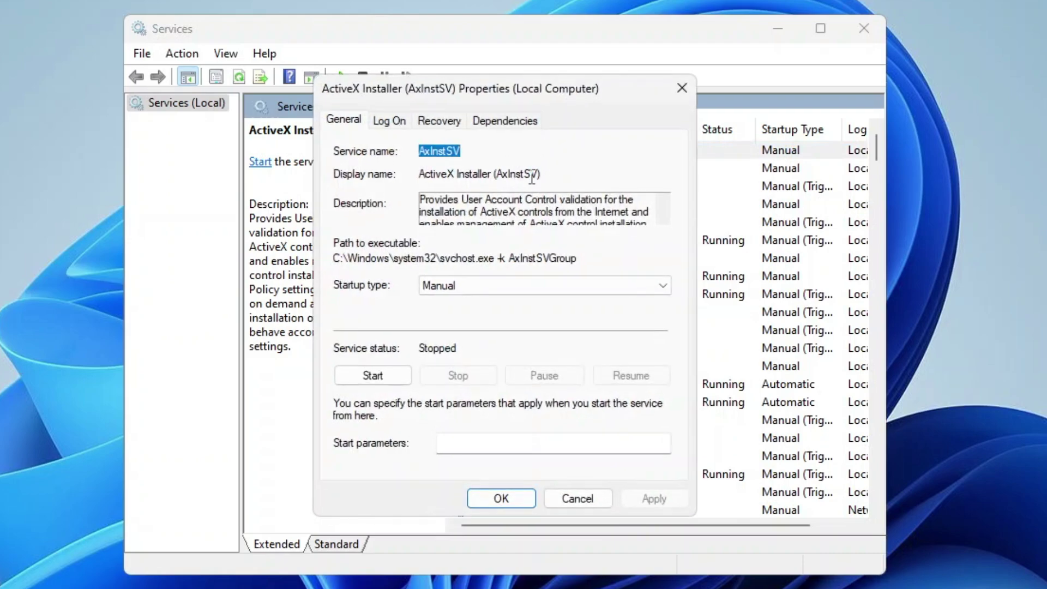
scroll(527, 205, down, 1)
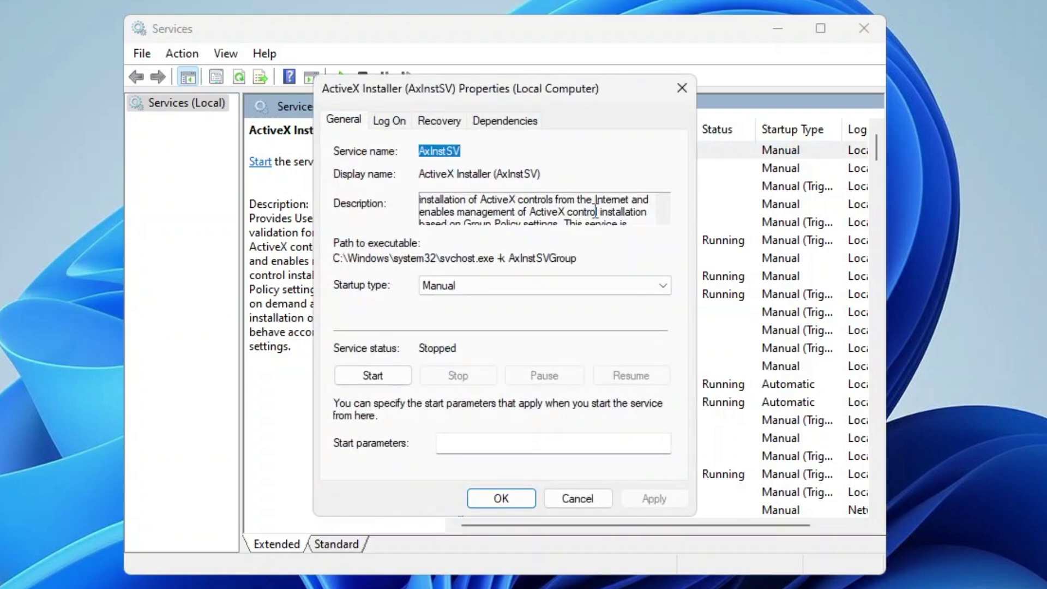
drag(595, 203, 628, 204)
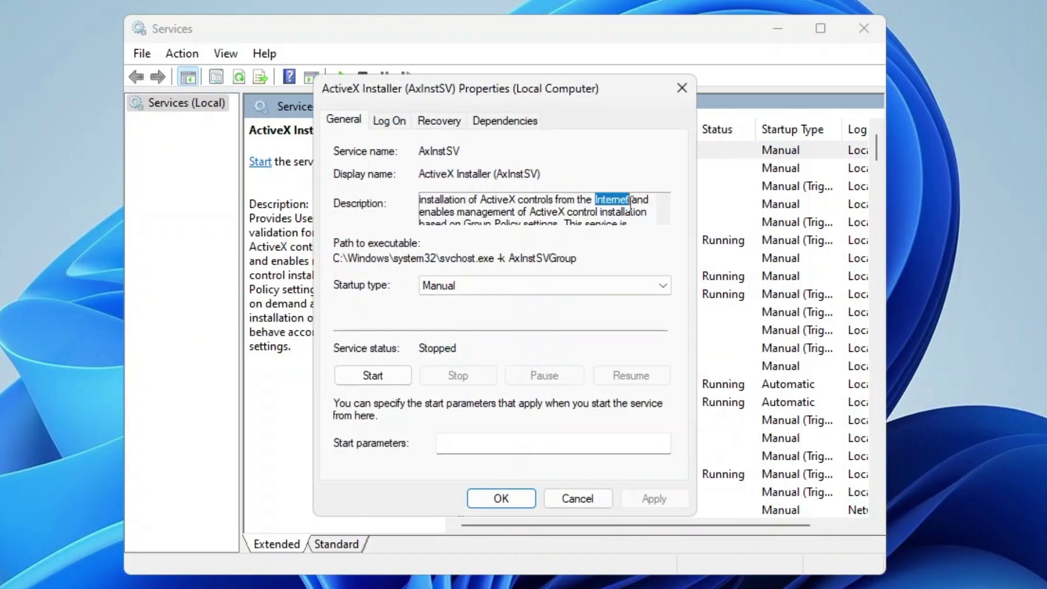
scroll(583, 210, down, 1)
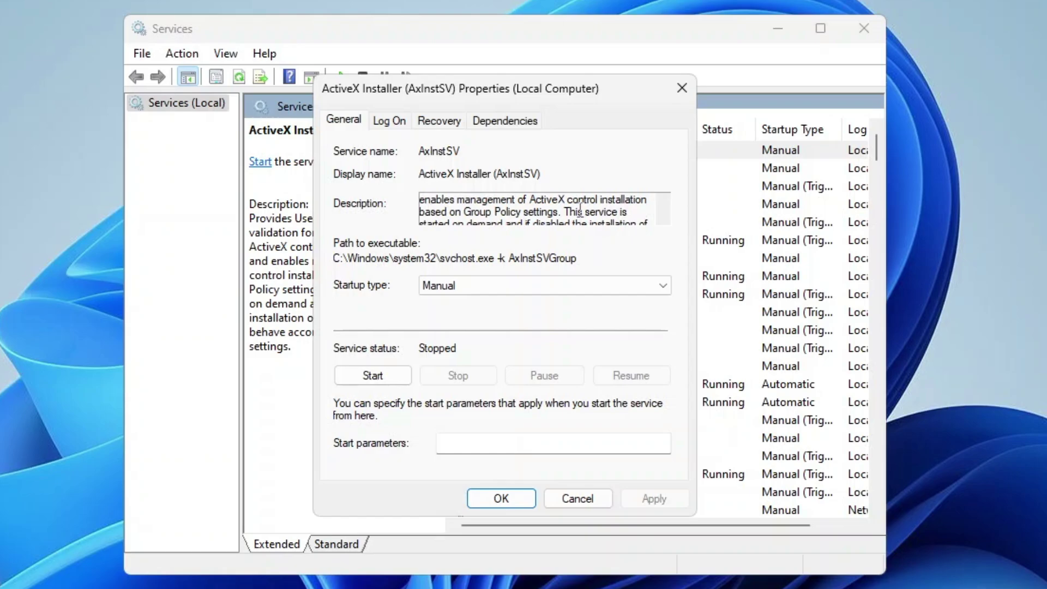
click(683, 89)
Step: Set the ActiveX Installer (AxInstSV) service's startup type to Disabled, apply the change and confirm
double_click(521, 150)
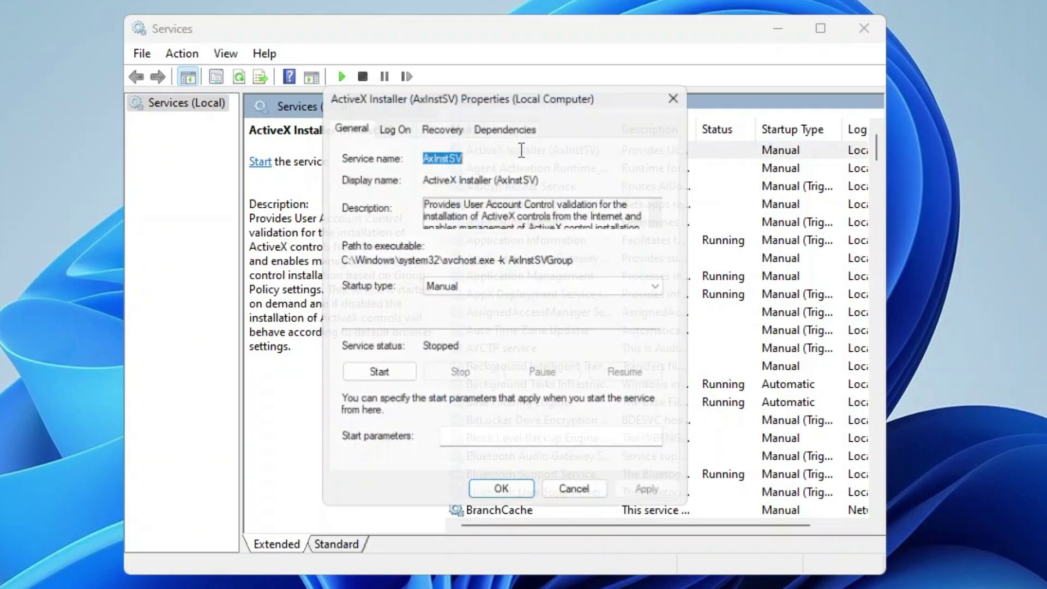
click(468, 286)
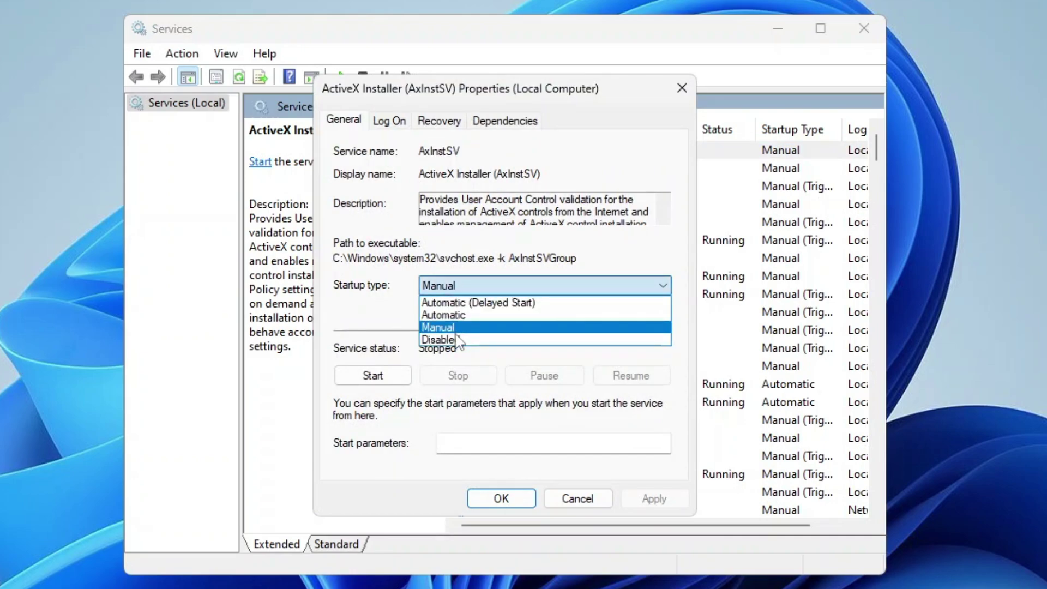
click(456, 337)
click(649, 497)
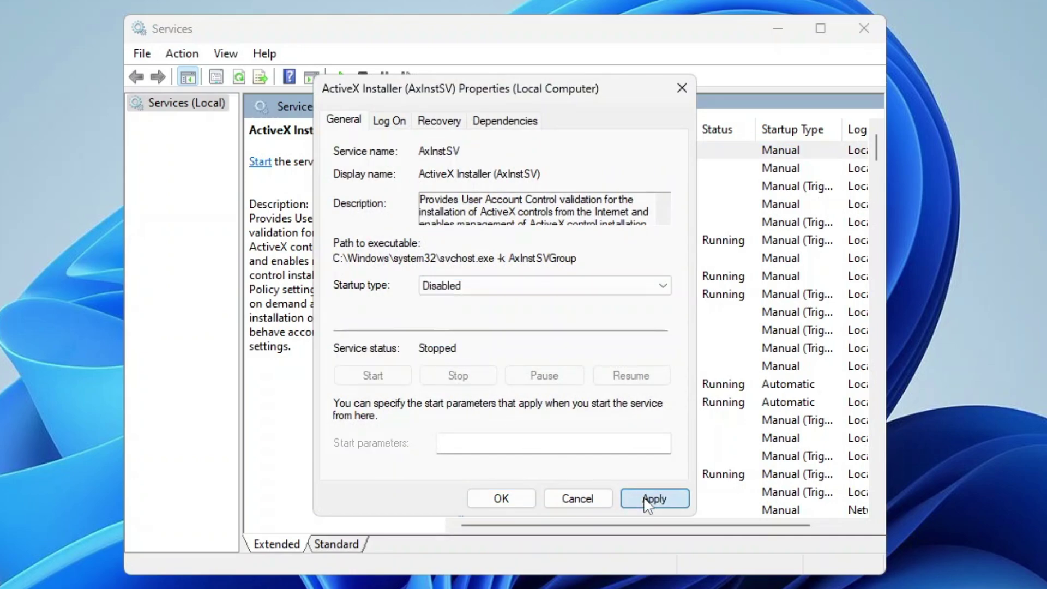
click(501, 499)
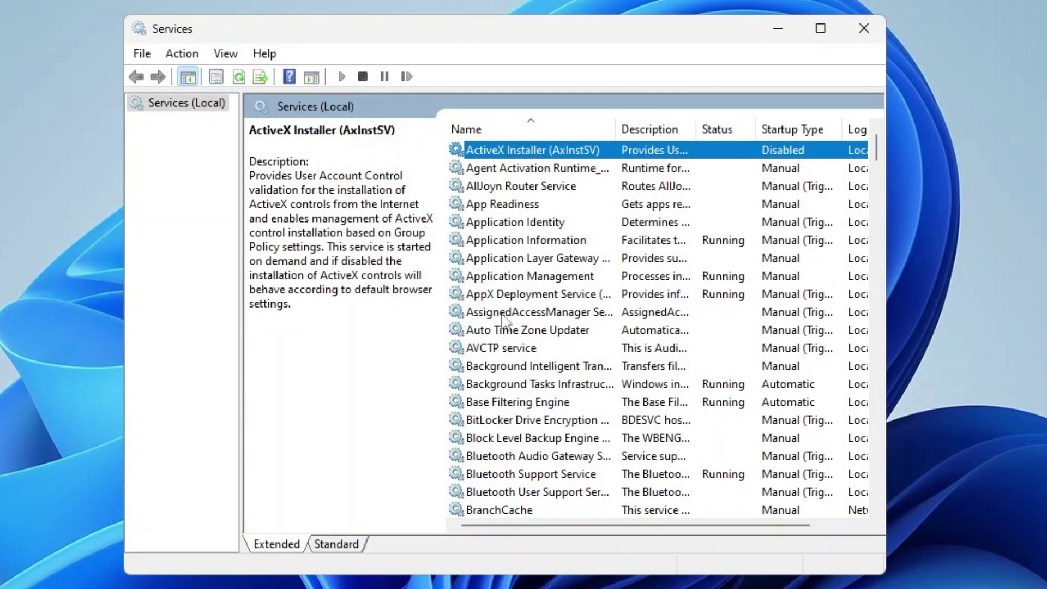
Step: Set the BitLocker Drive Encryption Service's startup type to Disabled, apply the change and confirm
double_click(501, 421)
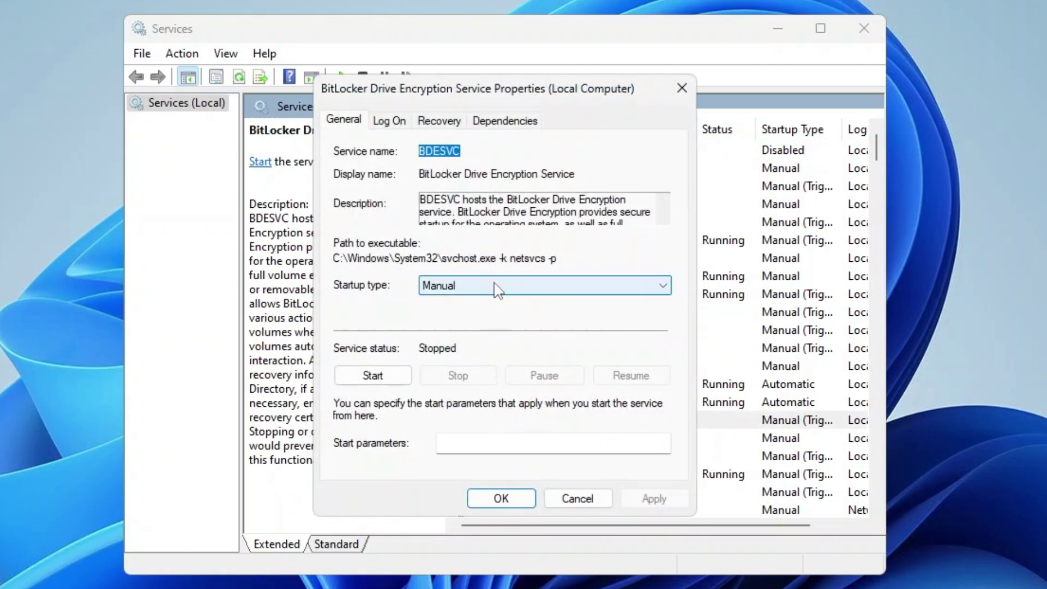
click(495, 289)
click(458, 342)
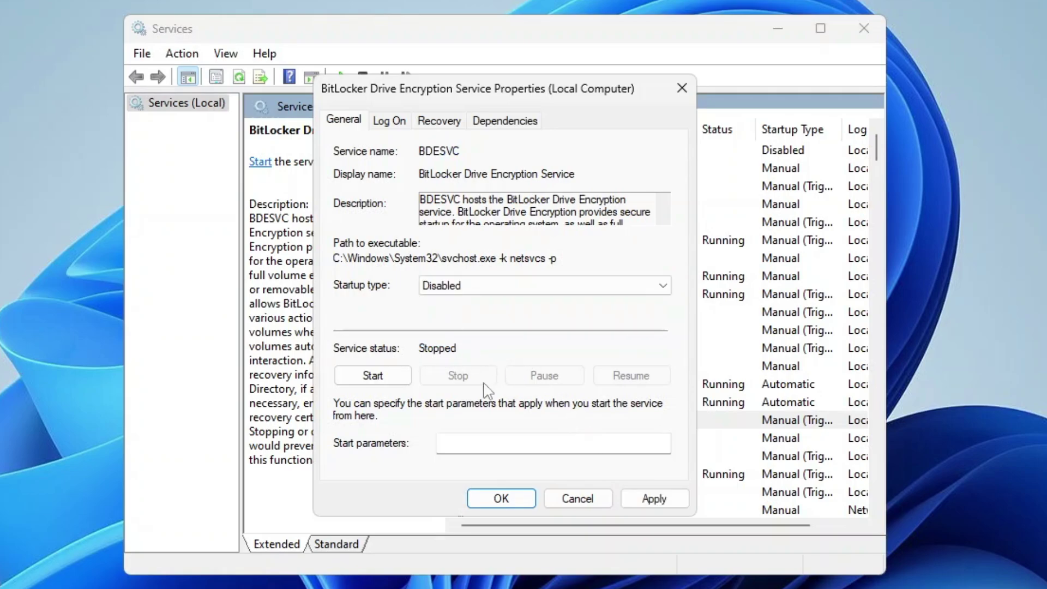
click(655, 498)
click(499, 498)
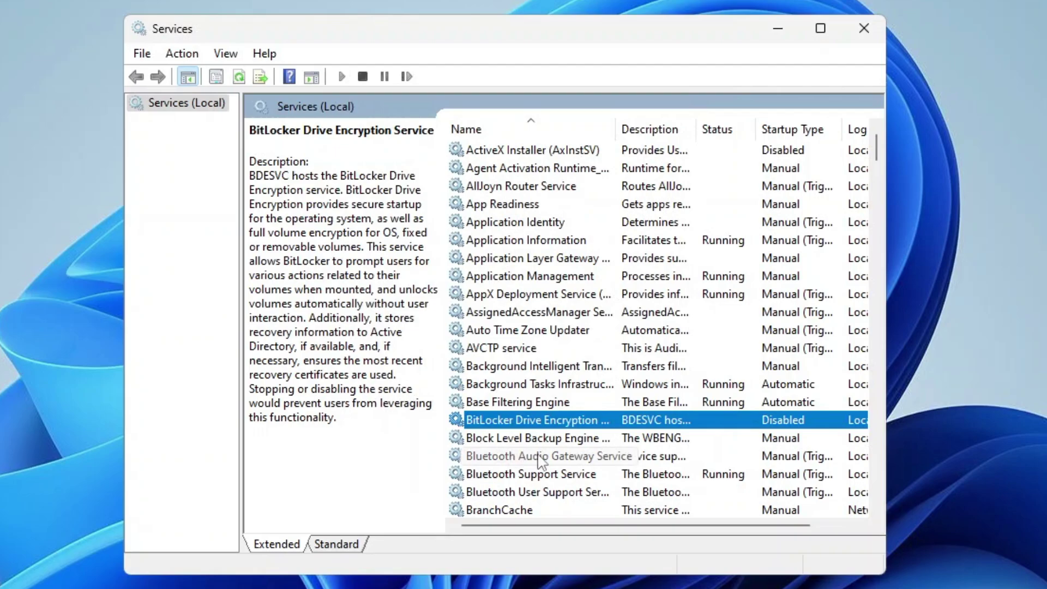
Step: Find the Connected User Experiences and Telemetry service and open its properties
scroll(540, 461, down, 1)
scroll(548, 457, down, 1)
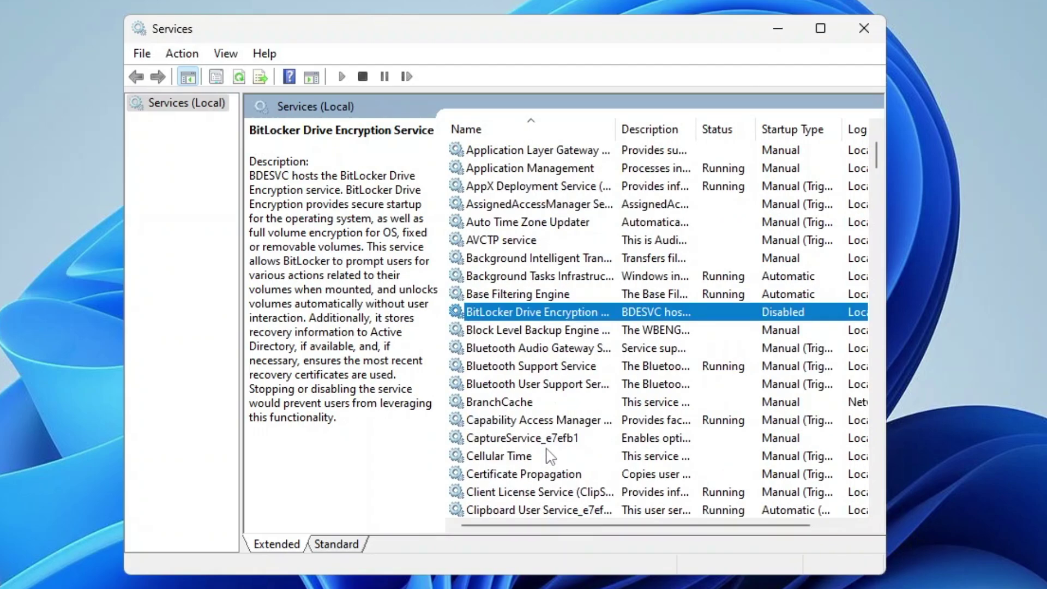
scroll(556, 451, down, 1)
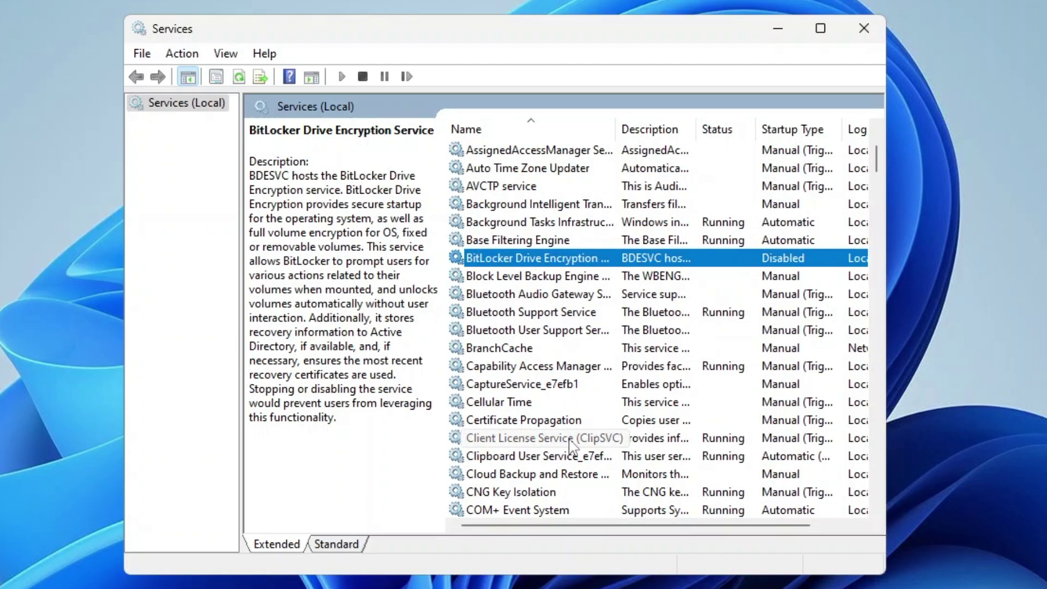
scroll(571, 444, down, 1)
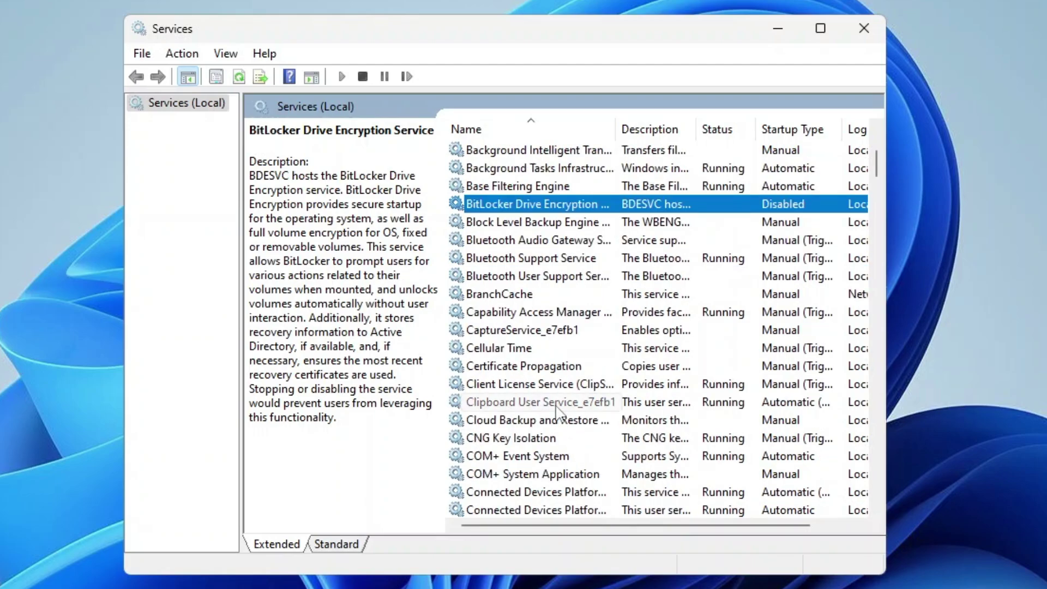
scroll(562, 433, down, 1)
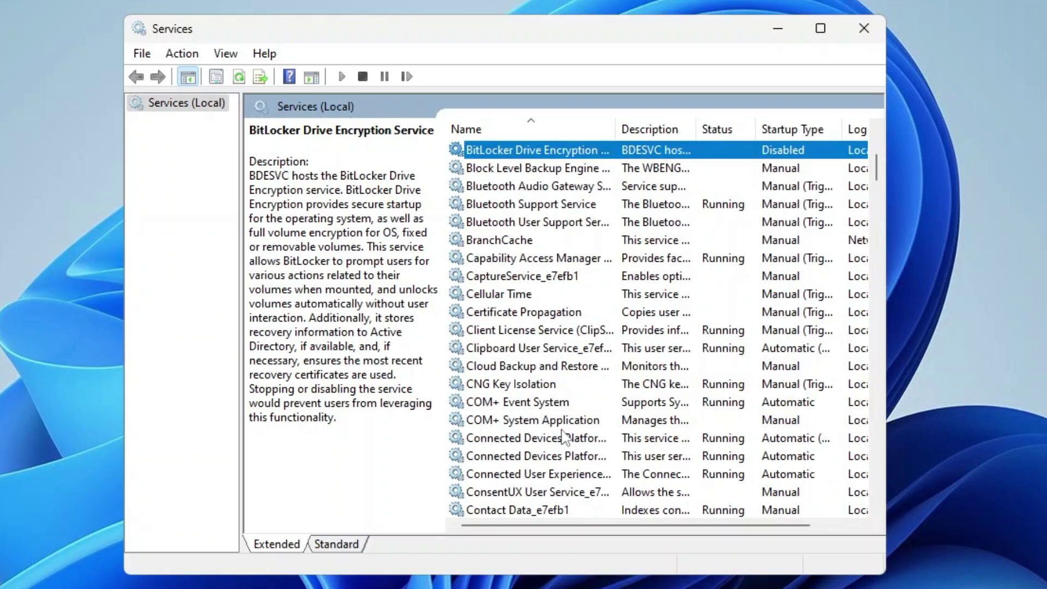
click(539, 474)
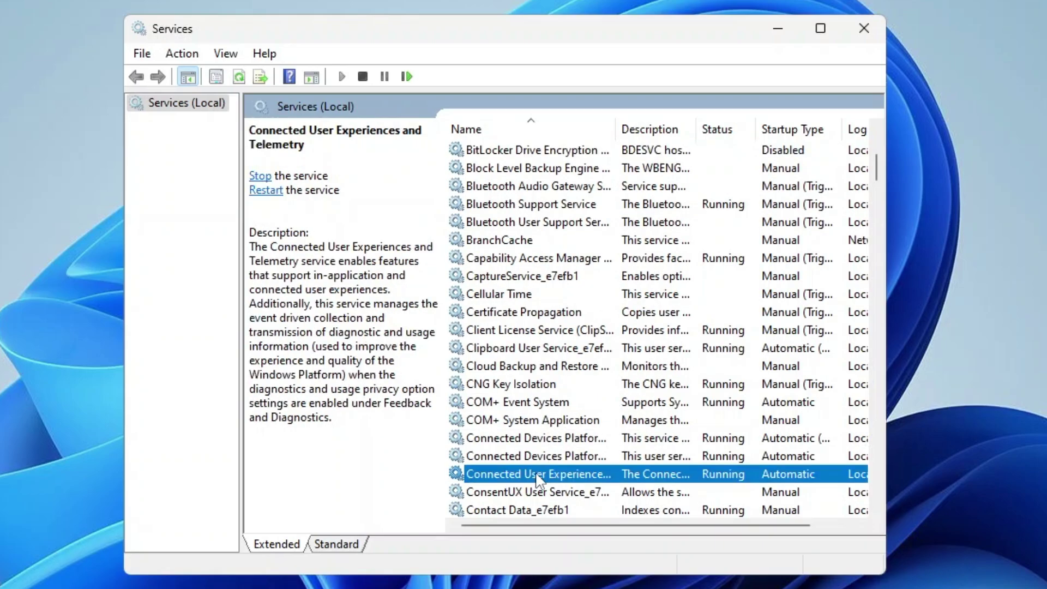
double_click(539, 474)
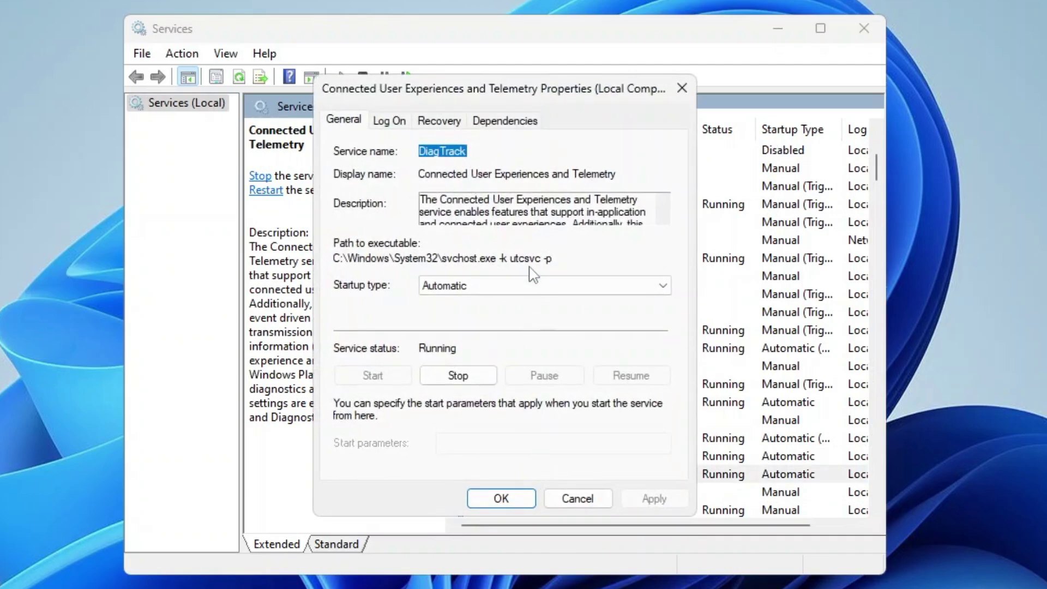
scroll(540, 218, down, 1)
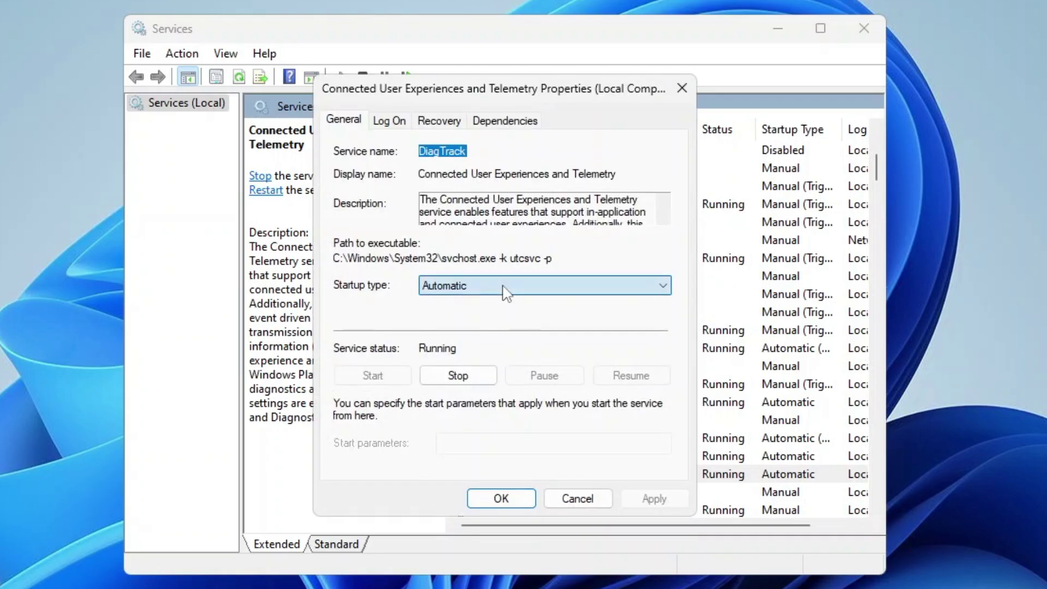
Step: Set the Connected User Experiences and Telemetry service's startup type to Disabled, stop the service and apply the change
click(505, 289)
click(479, 339)
click(466, 375)
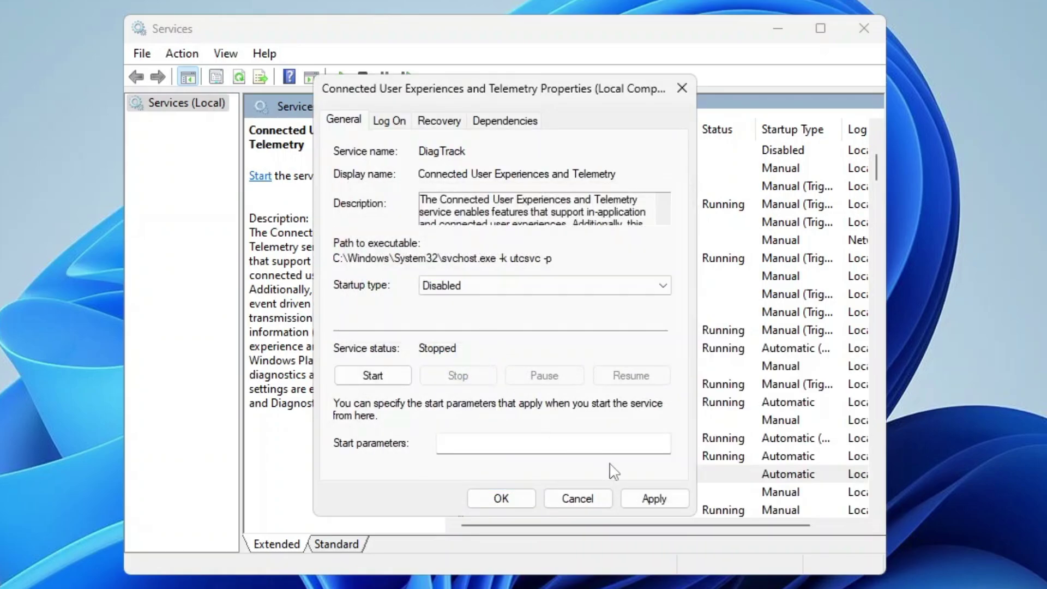
click(646, 500)
click(498, 498)
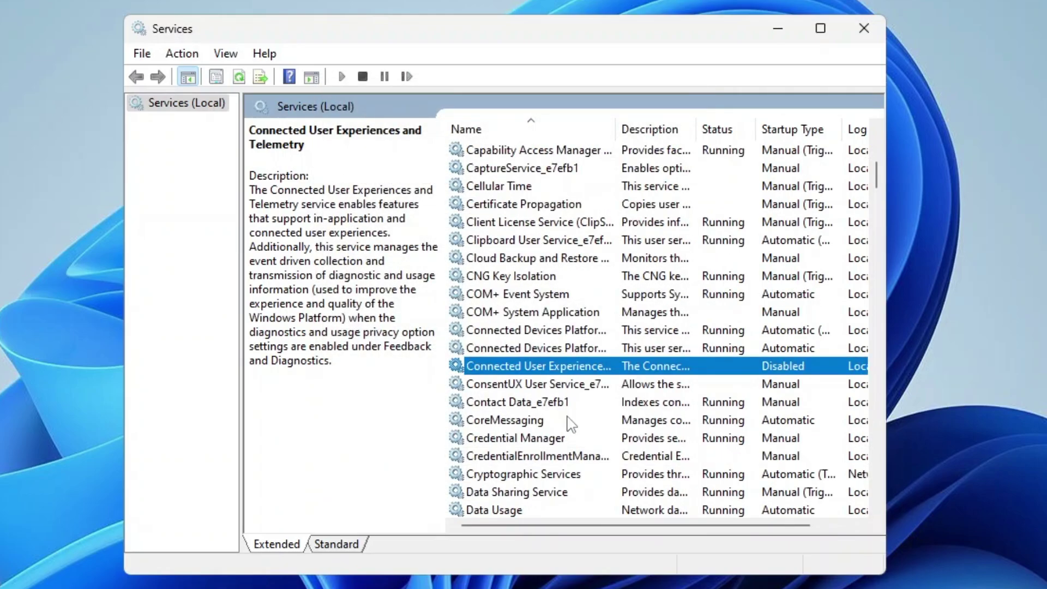
Step: Set the Cryptographic Services startup type to Disabled, stop the service, apply the change and confirm
scroll(583, 439, down, 1)
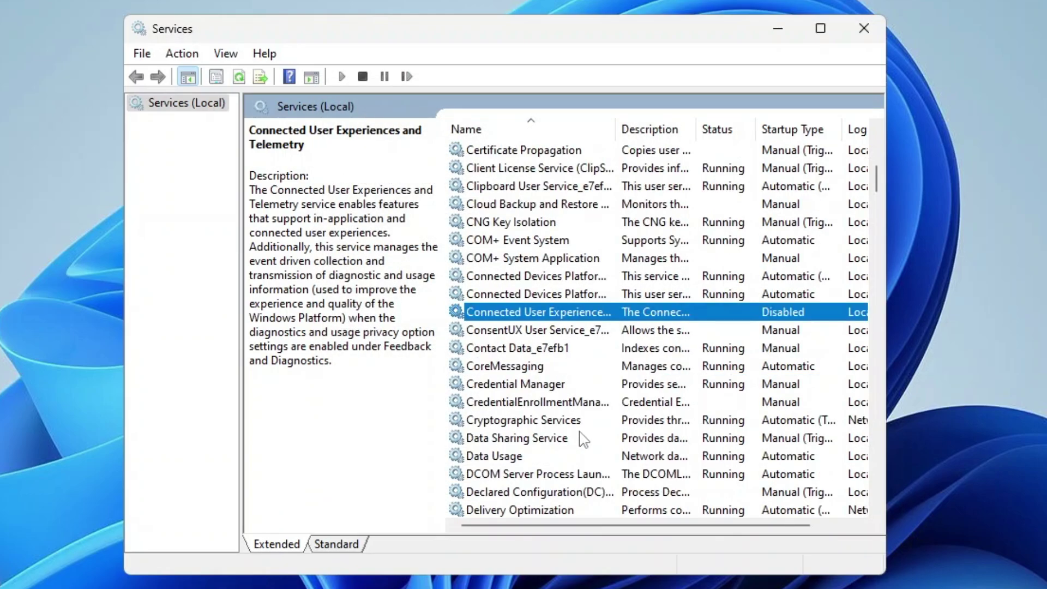
click(555, 426)
double_click(554, 426)
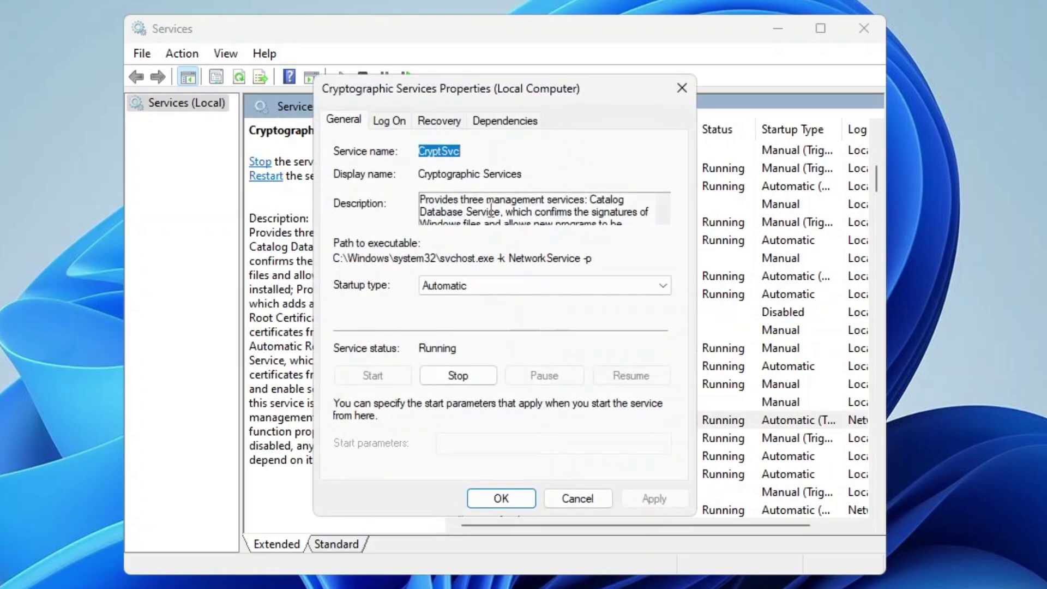
click(531, 285)
click(483, 340)
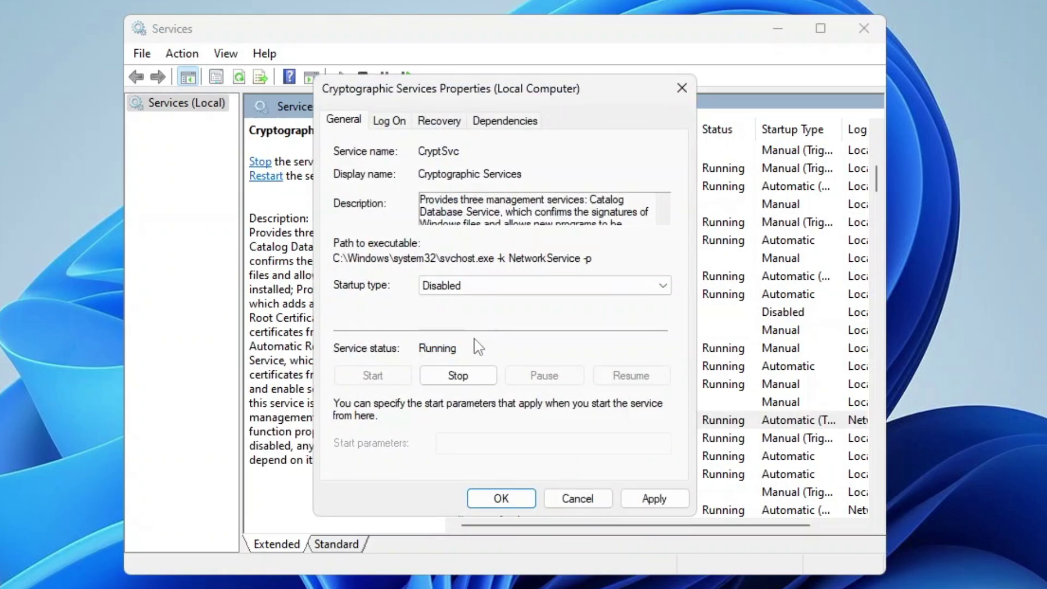
click(468, 374)
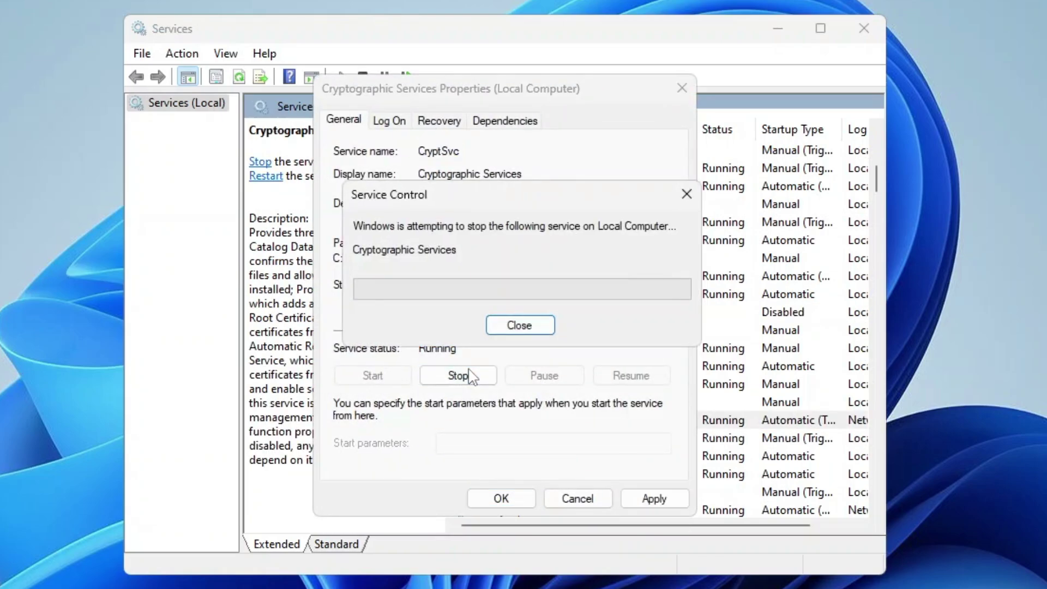
click(650, 498)
click(533, 499)
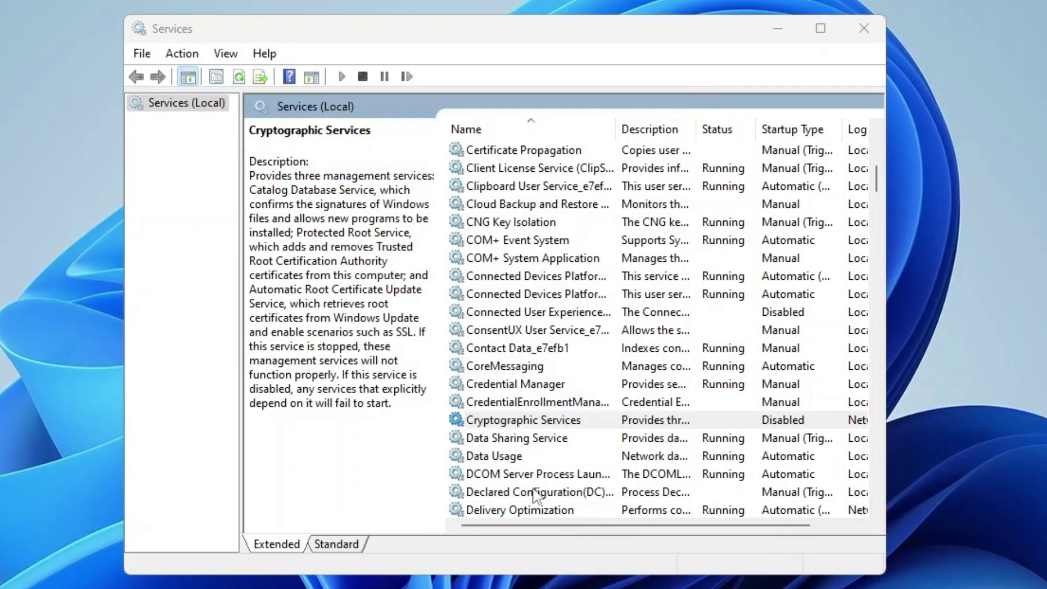
Step: Select the Diagnostic System Host service to view its description and startup type
scroll(549, 459, down, 6)
click(551, 452)
scroll(552, 444, down, 5)
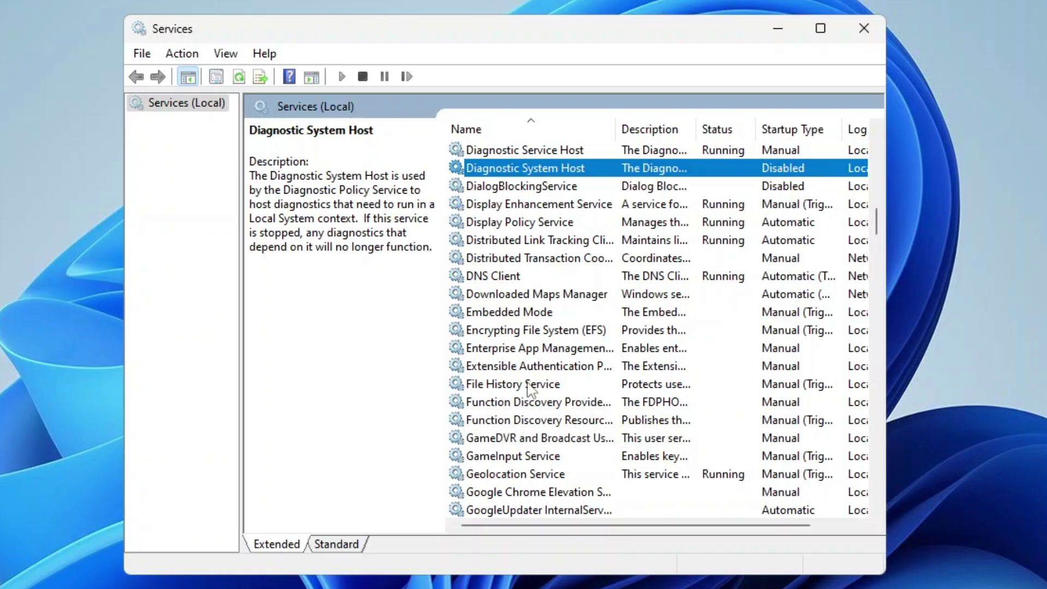
Step: Set the Geolocation Service's startup type to Disabled, stop the service, apply the change and confirm
click(517, 475)
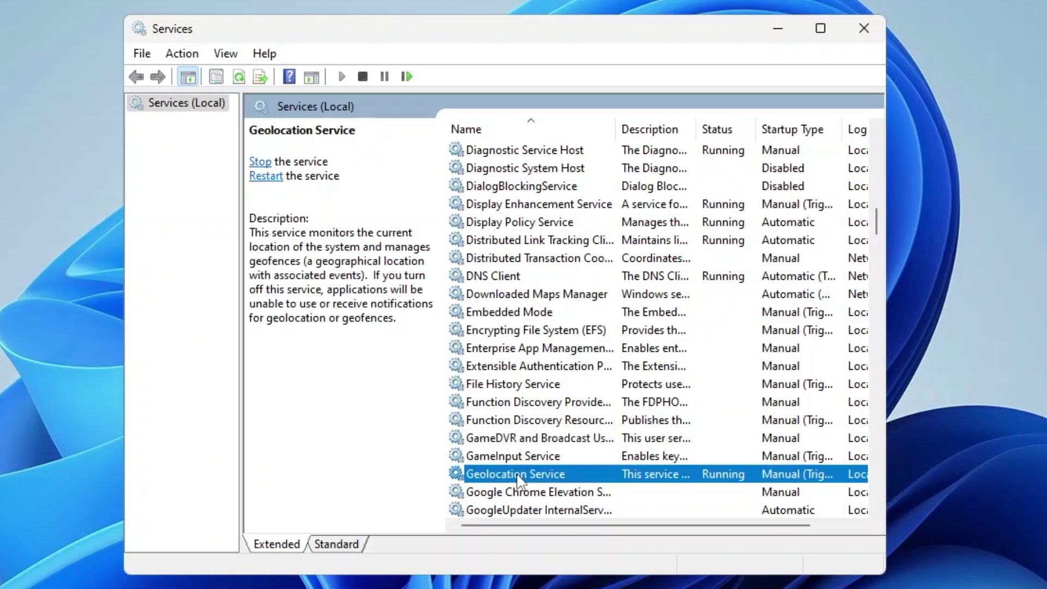
double_click(517, 478)
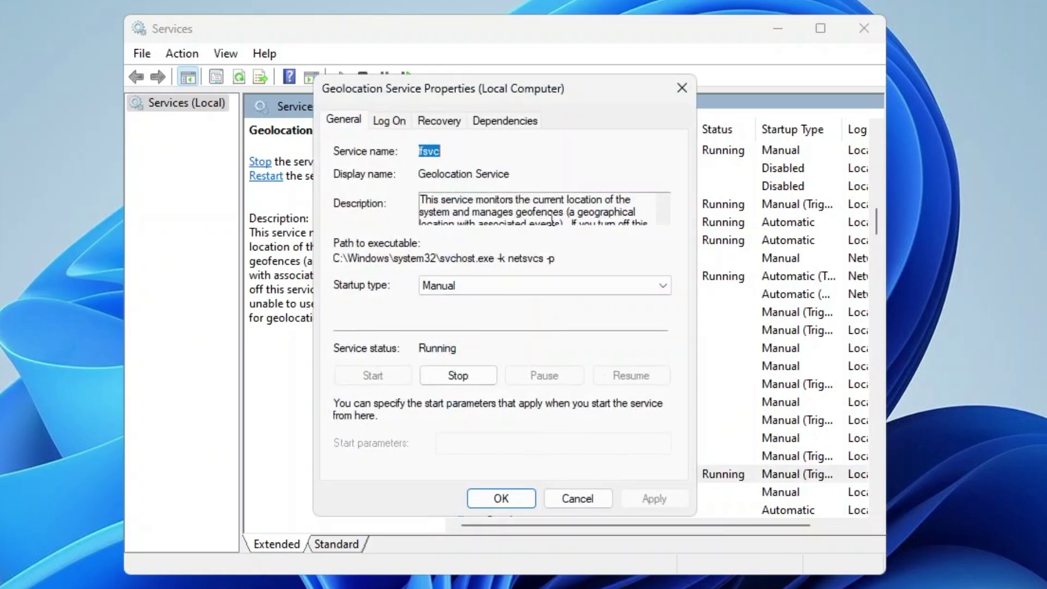
click(472, 294)
click(461, 341)
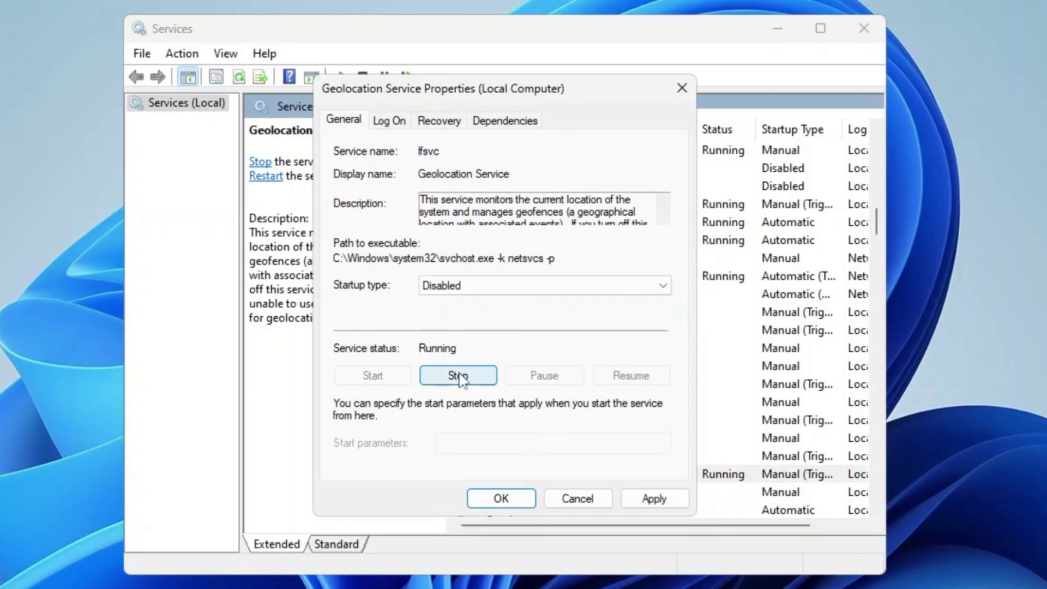
click(464, 378)
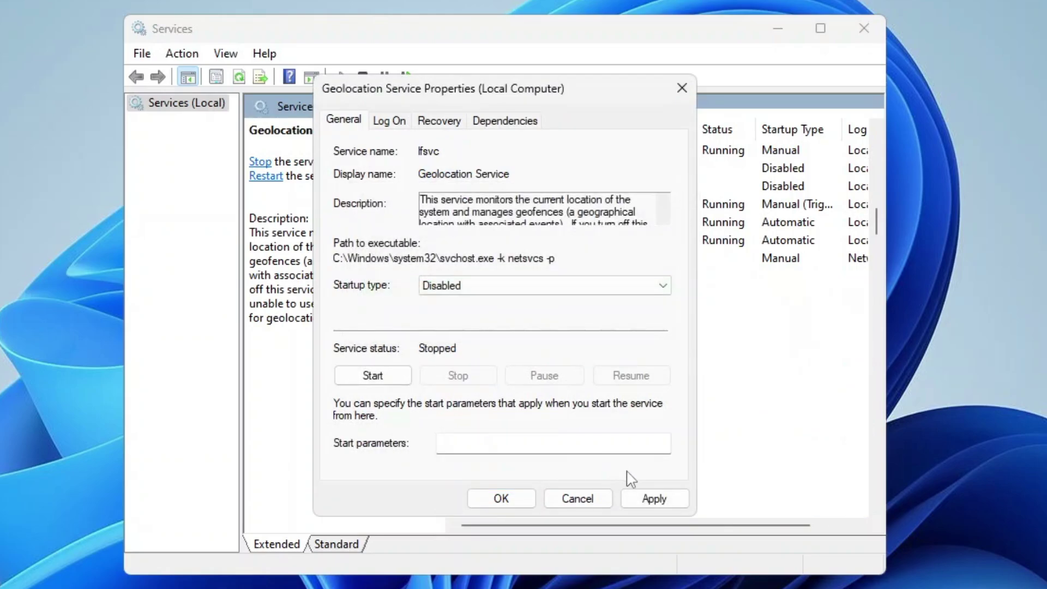
click(645, 498)
click(510, 498)
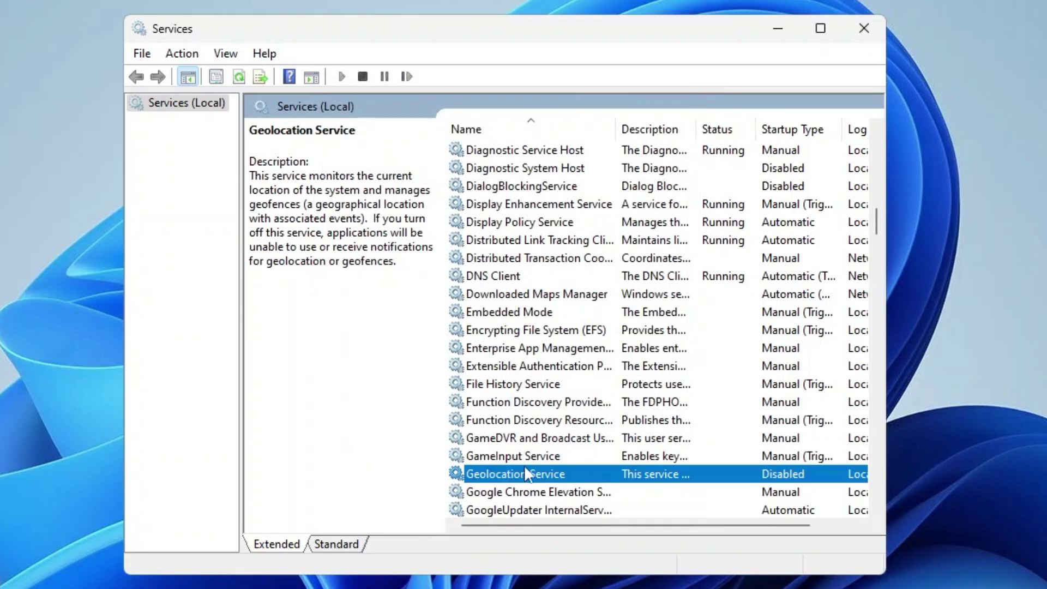
Step: Find the IP Helper service, open its properties and read through its full description
scroll(537, 444, down, 2)
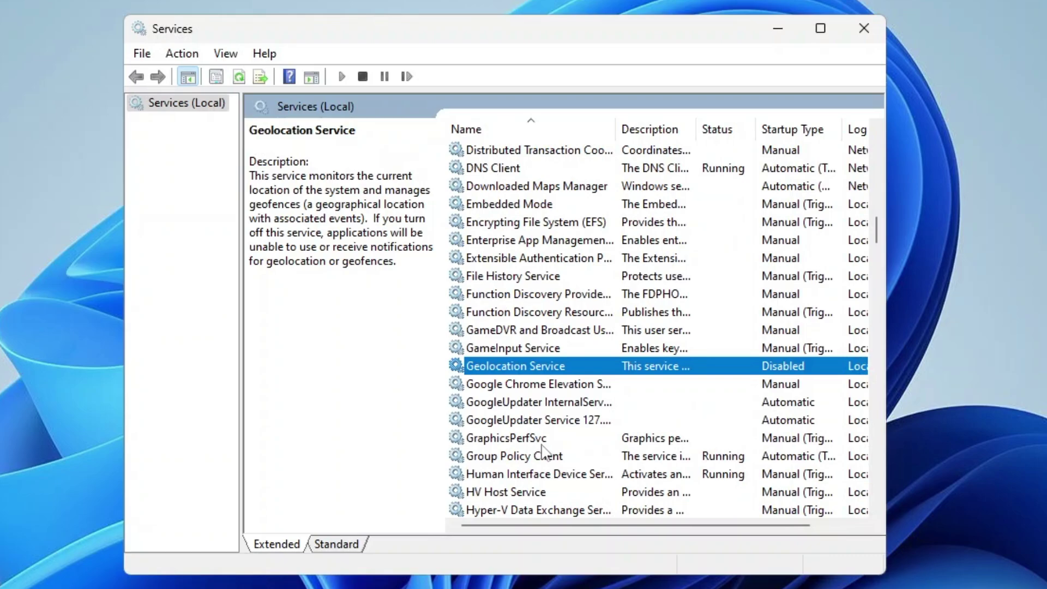
scroll(552, 462, down, 1)
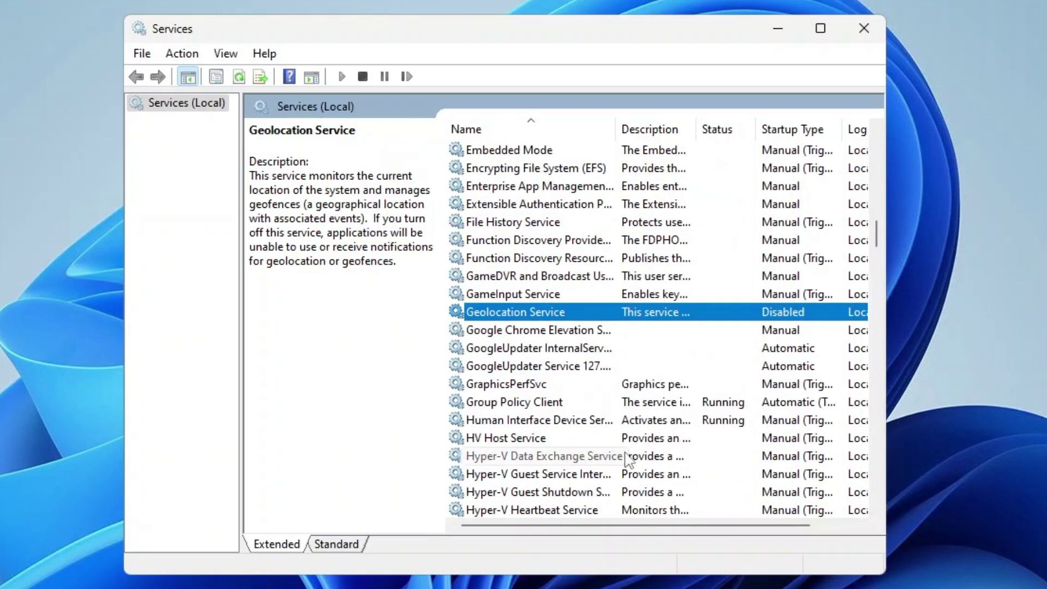
scroll(551, 462, down, 2)
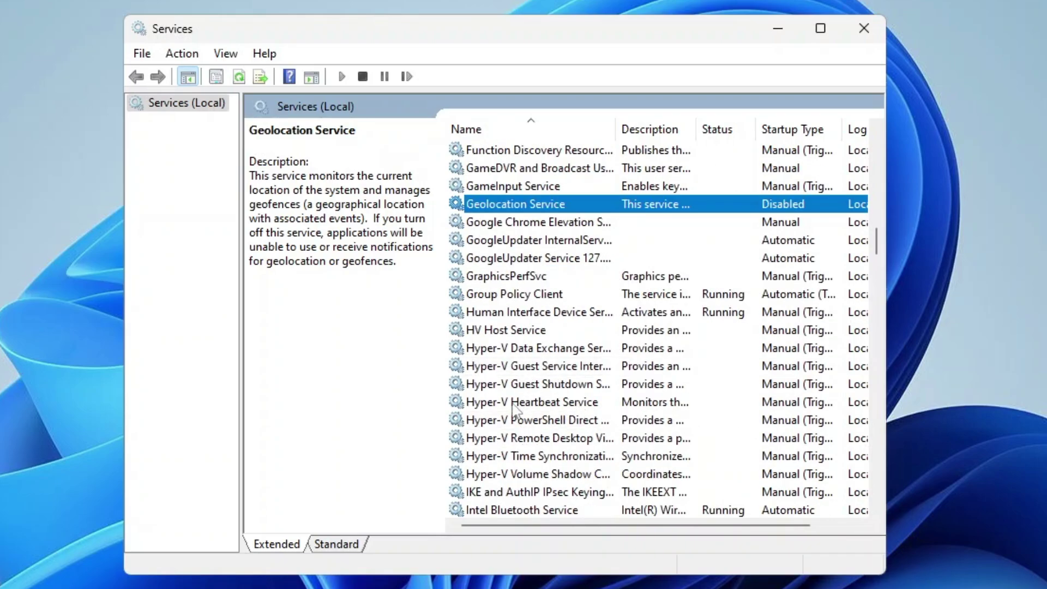
scroll(528, 409, down, 2)
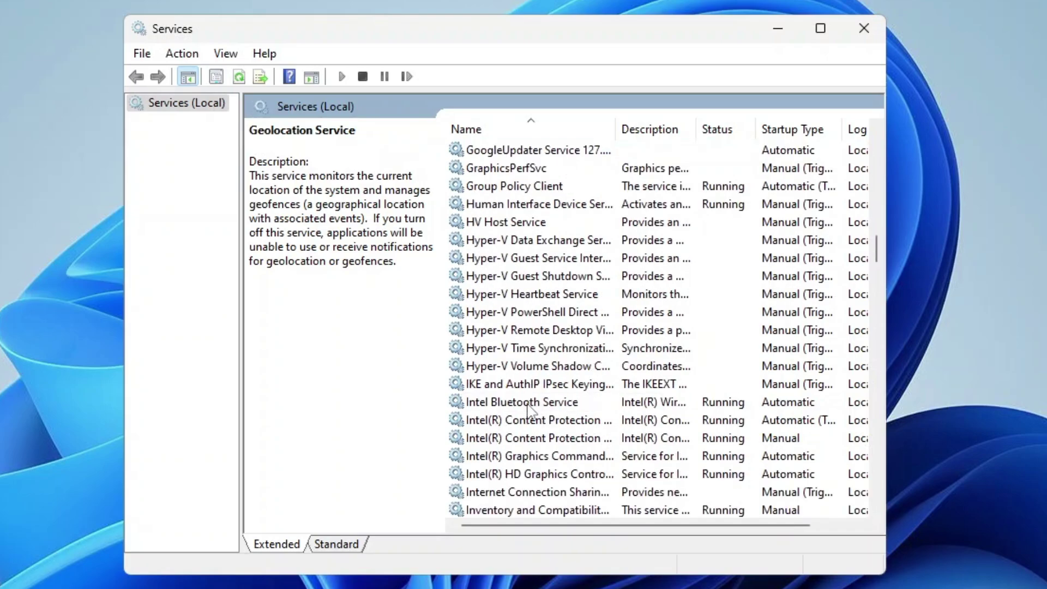
scroll(529, 409, down, 2)
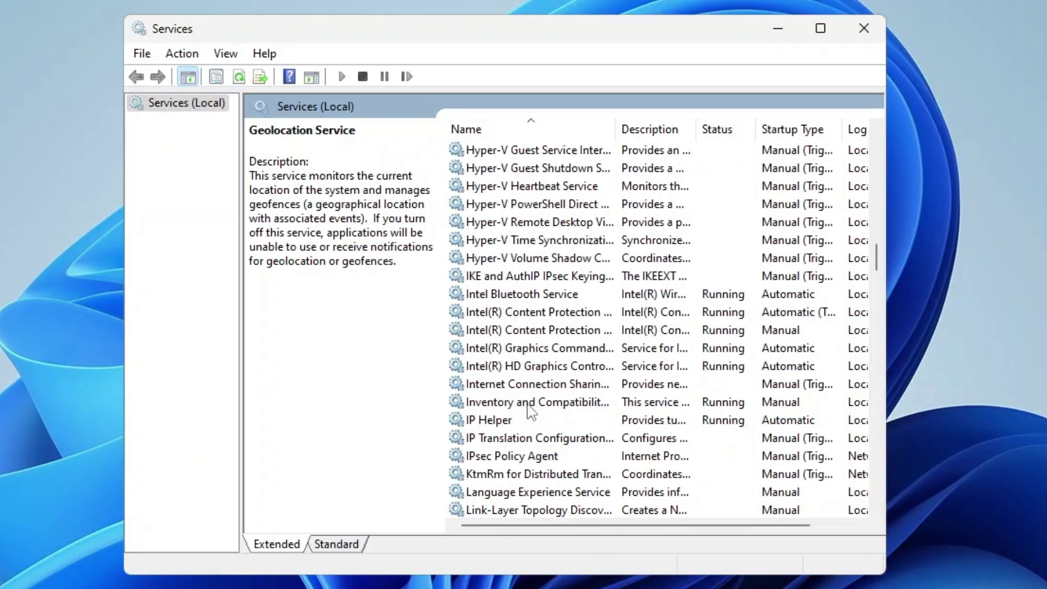
click(499, 421)
double_click(499, 424)
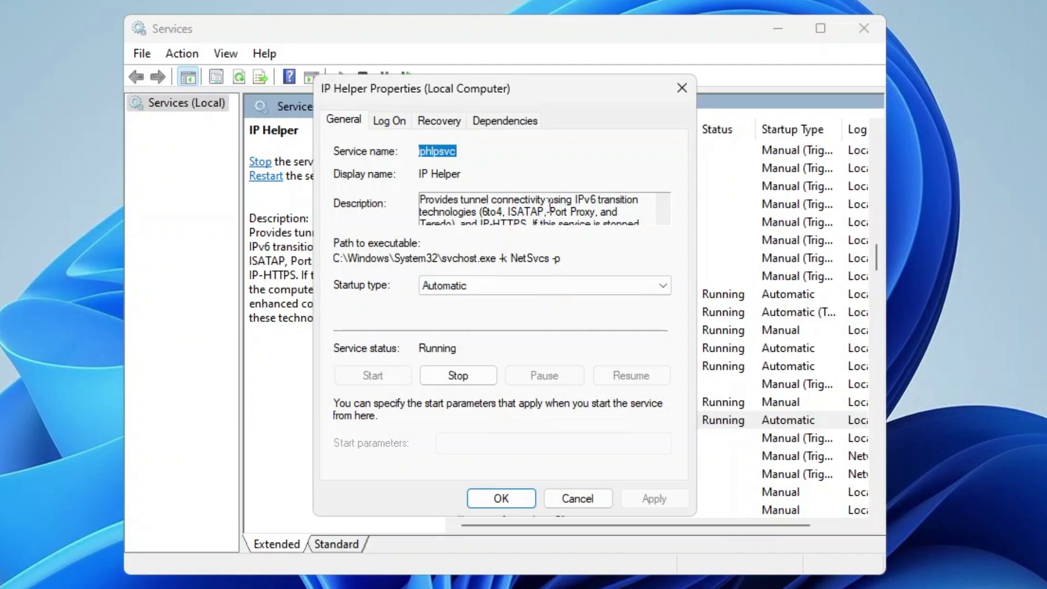
scroll(540, 212, down, 1)
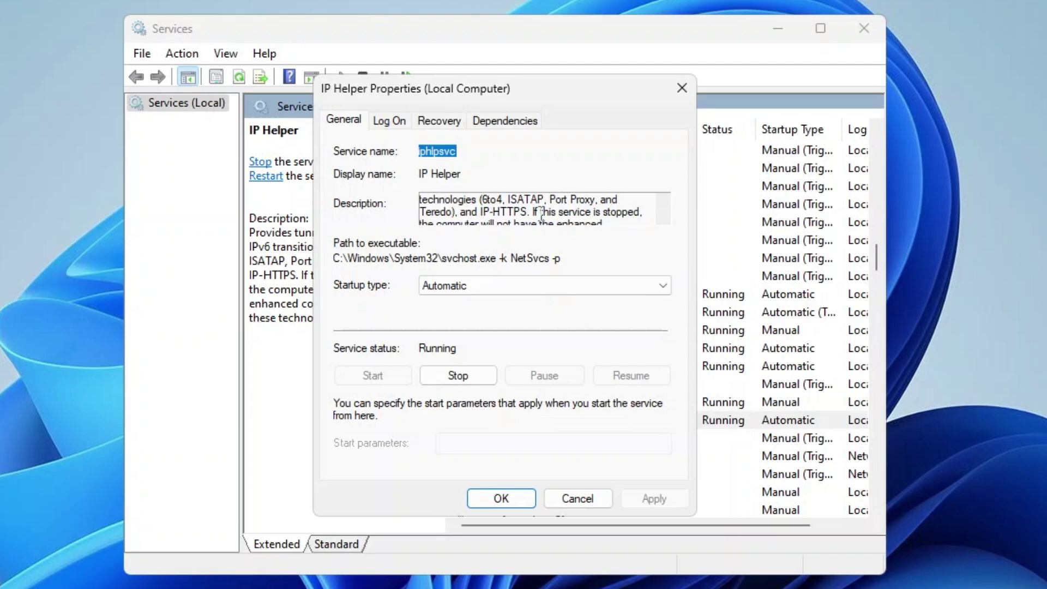
scroll(556, 222, down, 1)
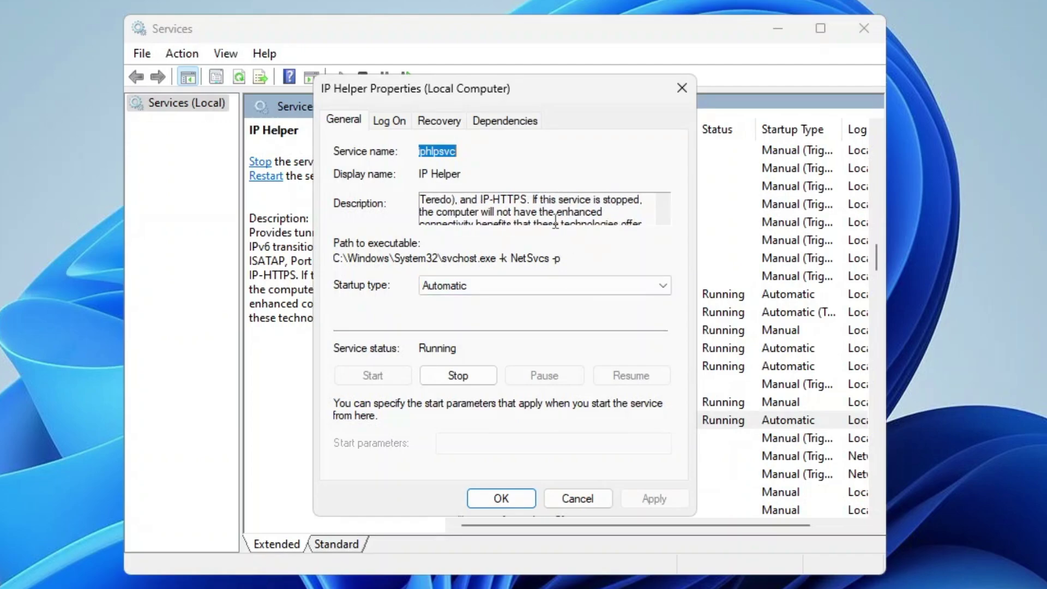
scroll(555, 222, down, 1)
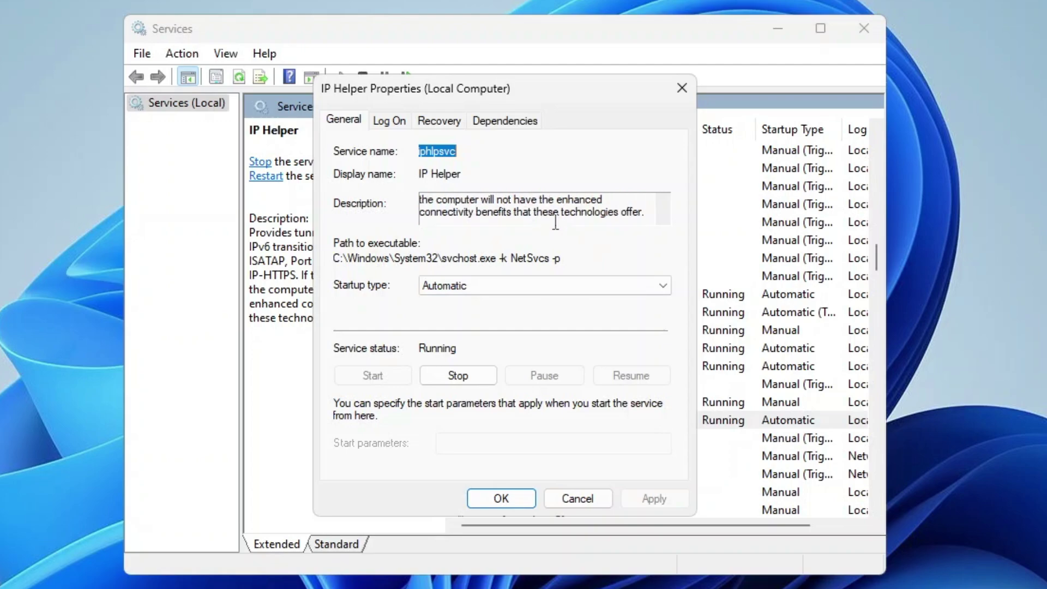
Step: Set the IP Helper service's startup type to Disabled, stop the service, apply the change and confirm
click(533, 288)
click(465, 340)
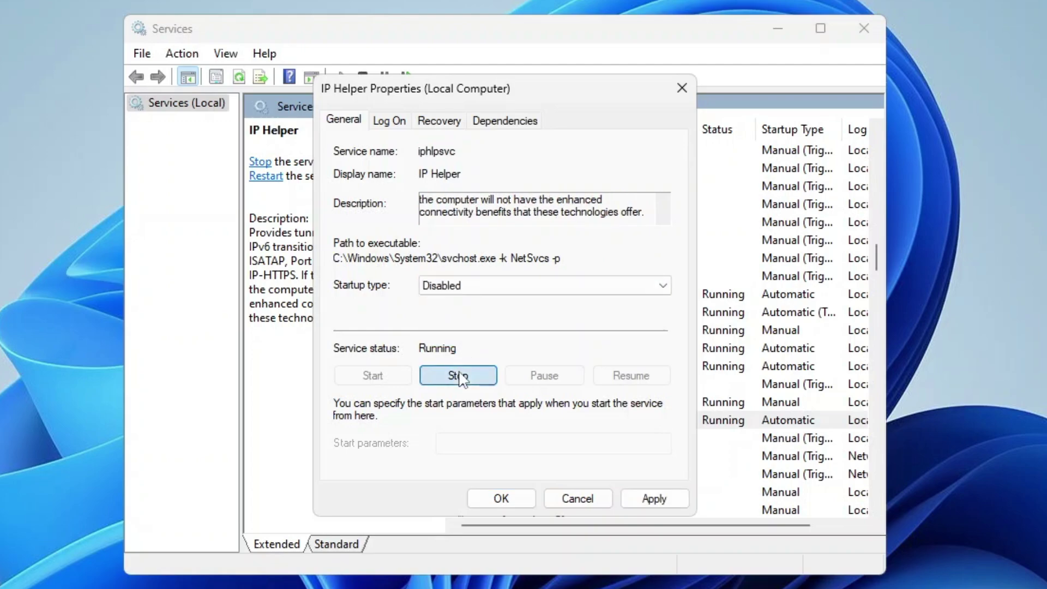
click(460, 376)
click(652, 499)
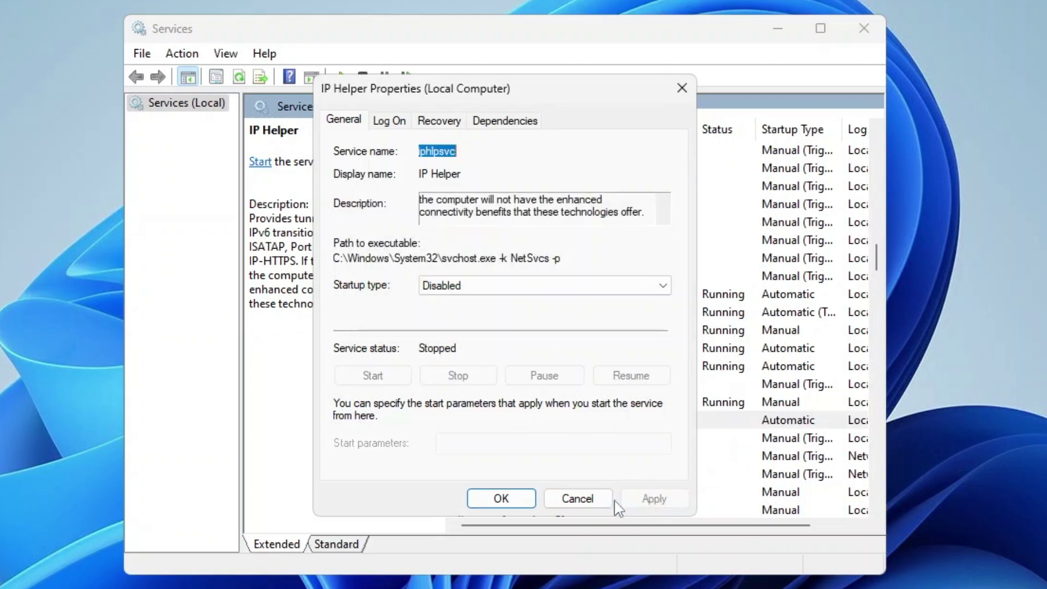
click(527, 498)
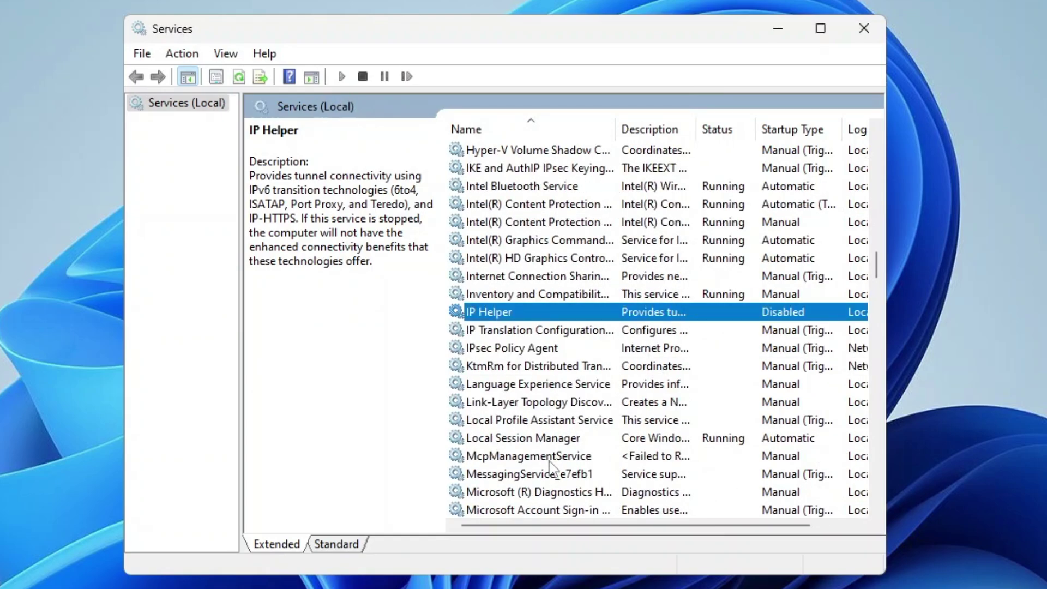
Step: Set the Print Spooler service's startup type to Disabled, stop the service, apply the change and confirm
scroll(525, 372, down, 1)
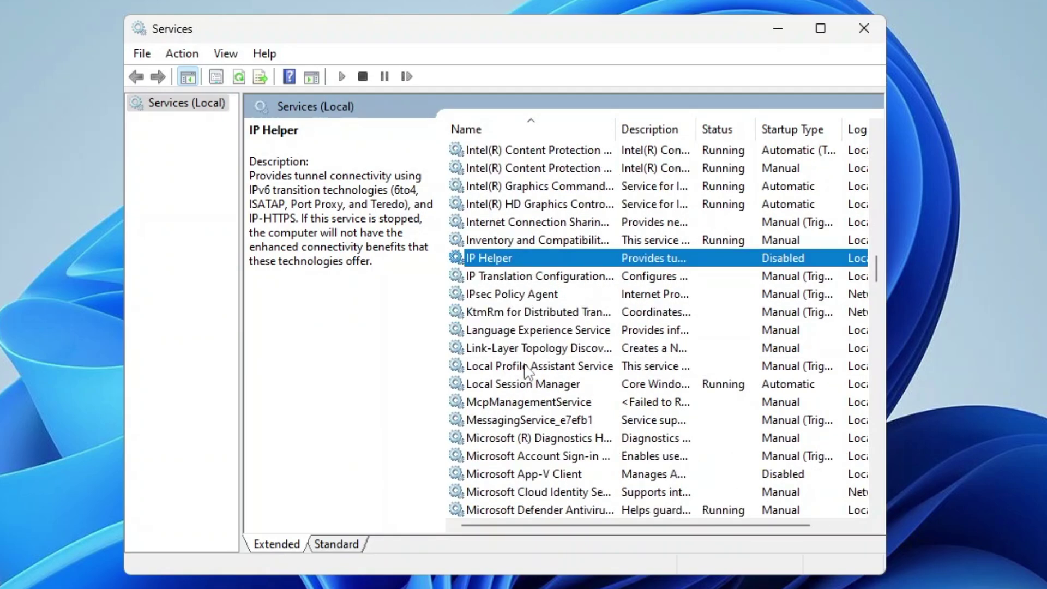
scroll(507, 459, down, 15)
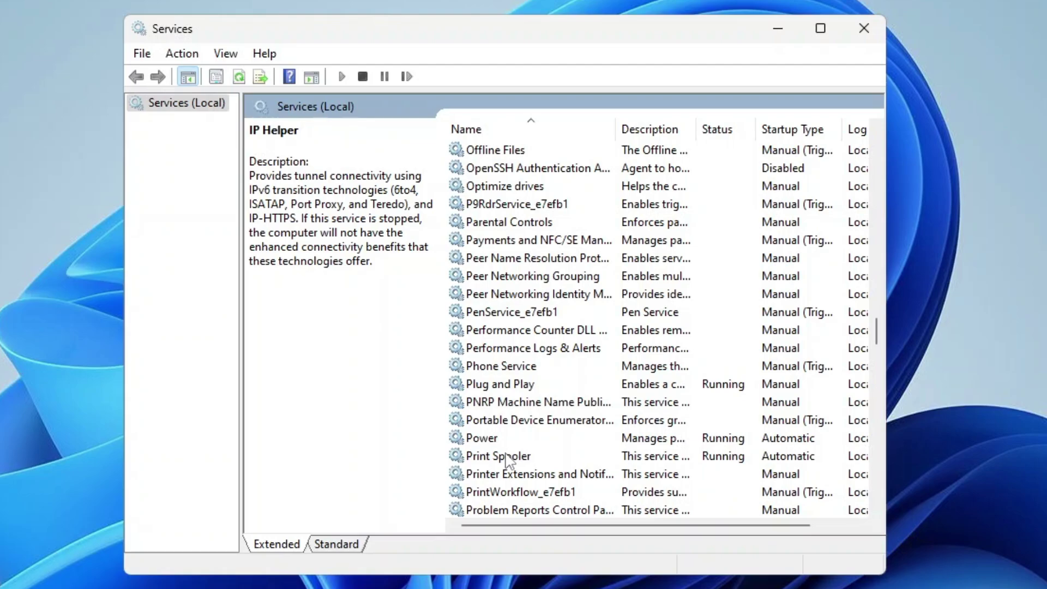
double_click(506, 457)
click(493, 287)
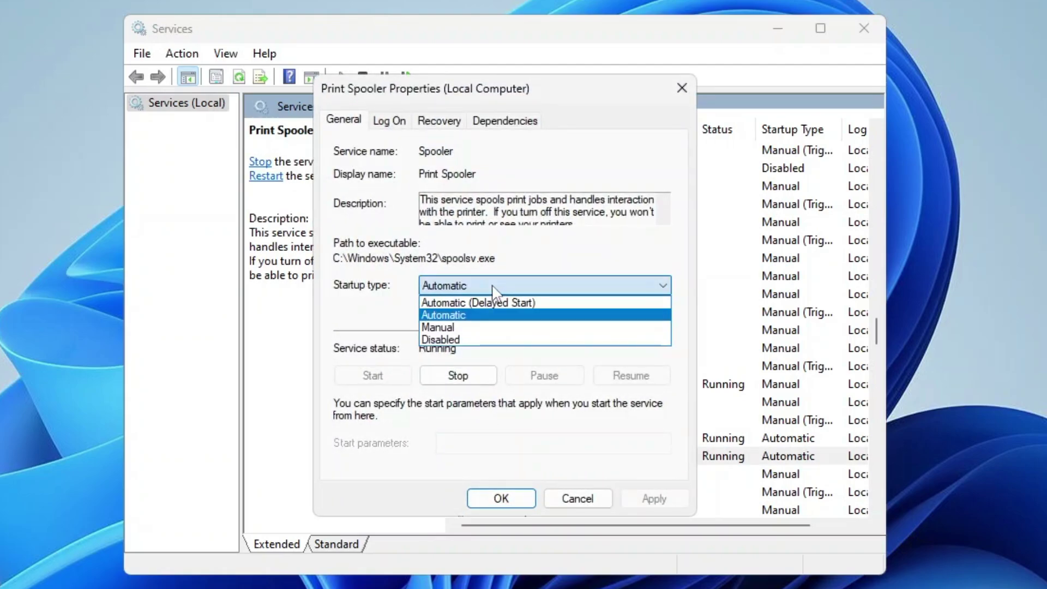
click(464, 340)
click(461, 376)
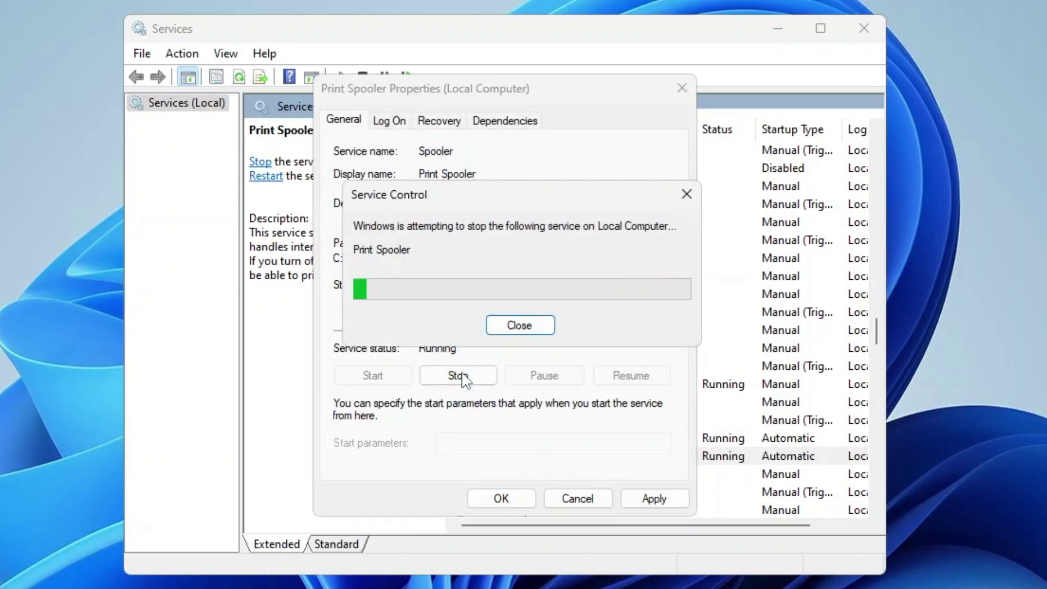
click(646, 497)
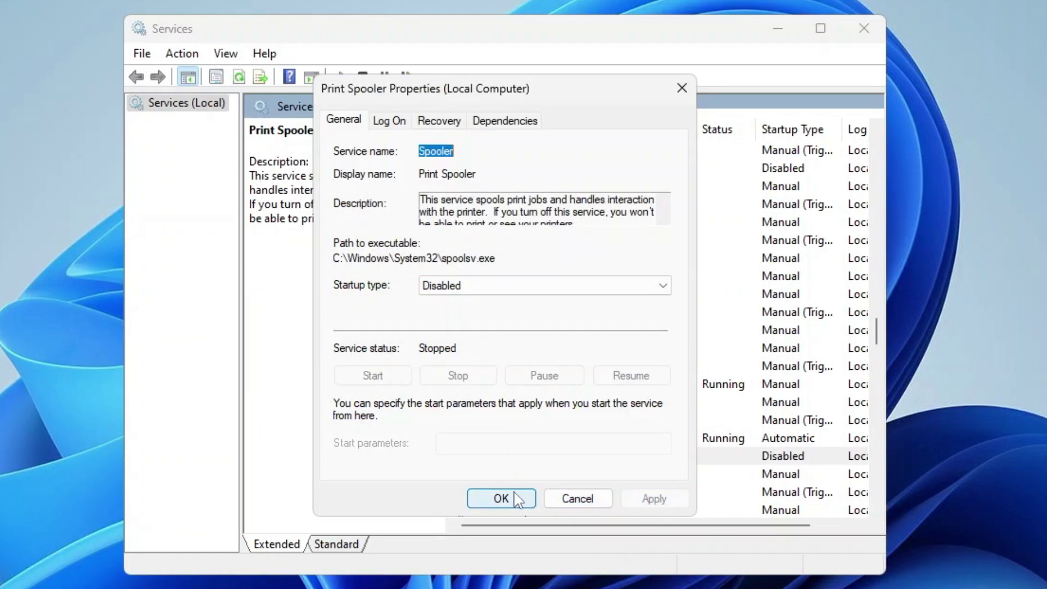
click(518, 499)
Step: Set the Remote Desktop Services service's startup type to Disabled, apply the change and confirm
scroll(590, 440, down, 4)
double_click(551, 492)
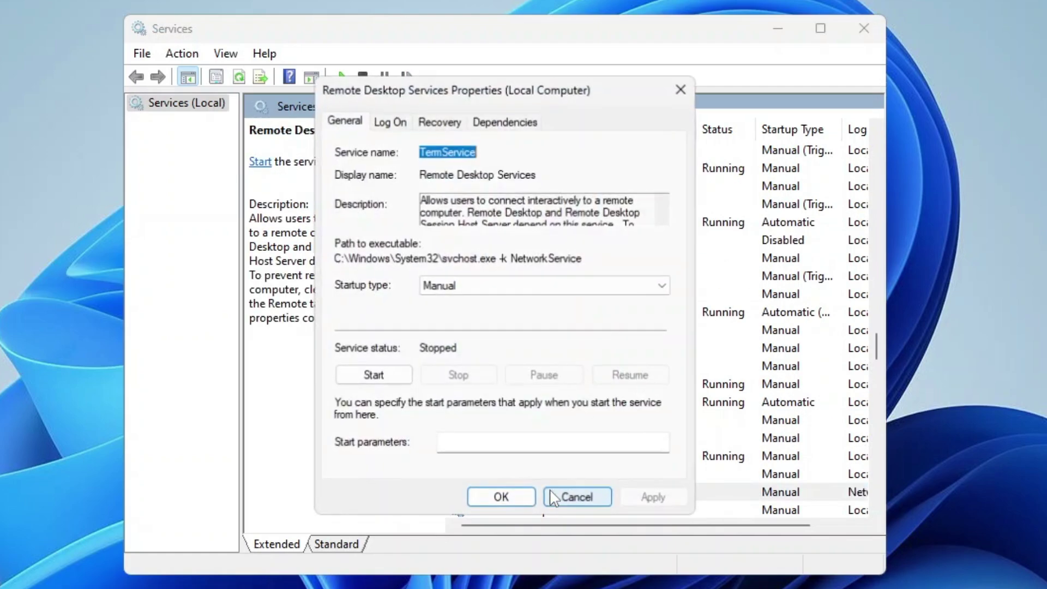
click(537, 289)
click(487, 339)
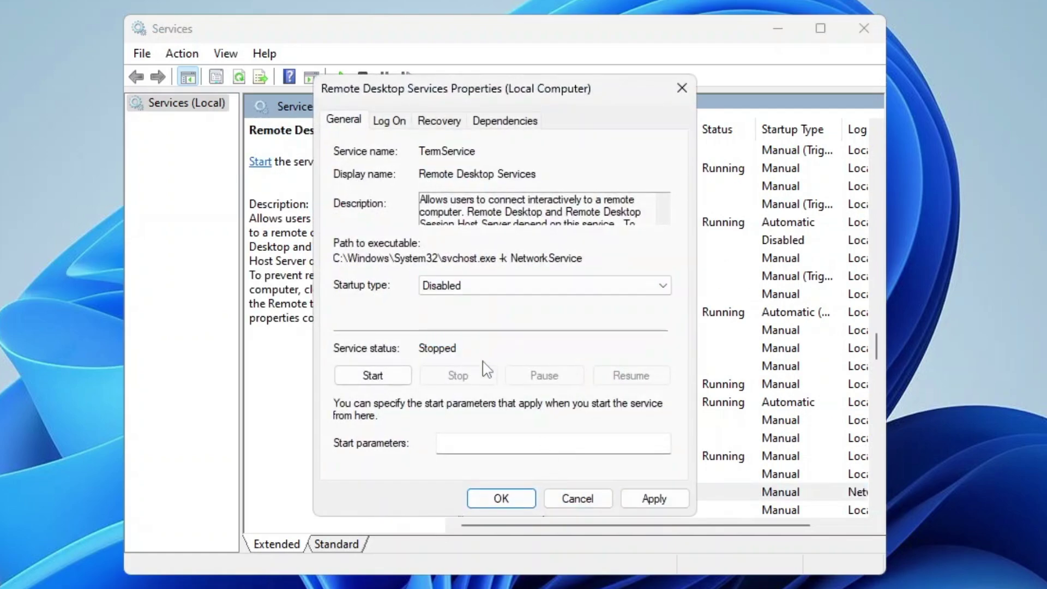
click(652, 499)
click(518, 499)
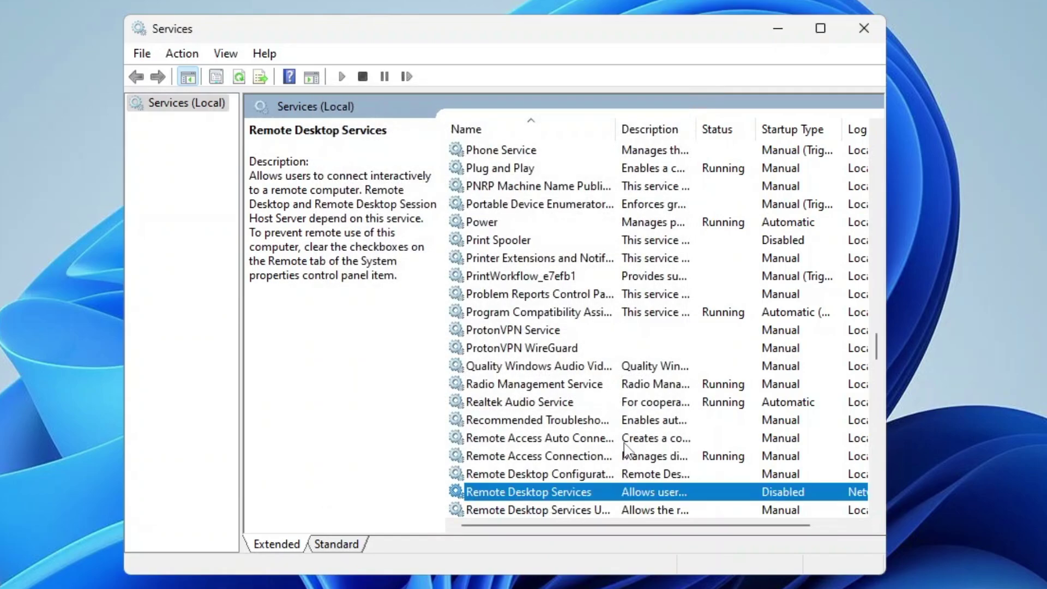
Step: Find the SysMain service in the list and open its properties
scroll(624, 450, down, 3)
scroll(622, 445, down, 2)
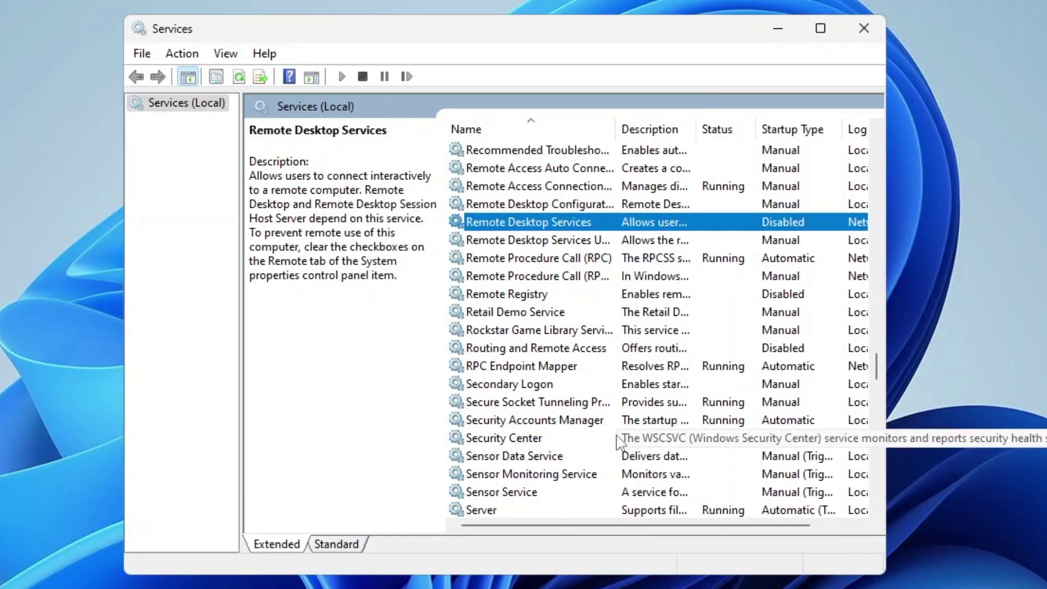
scroll(616, 439, down, 4)
scroll(610, 431, down, 1)
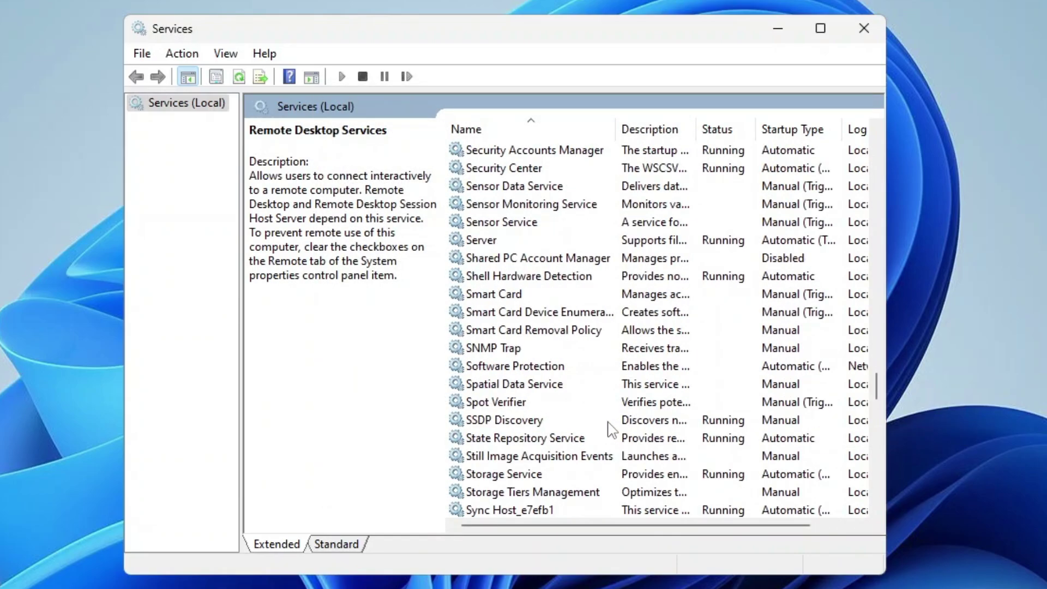
scroll(612, 430, down, 2)
double_click(581, 422)
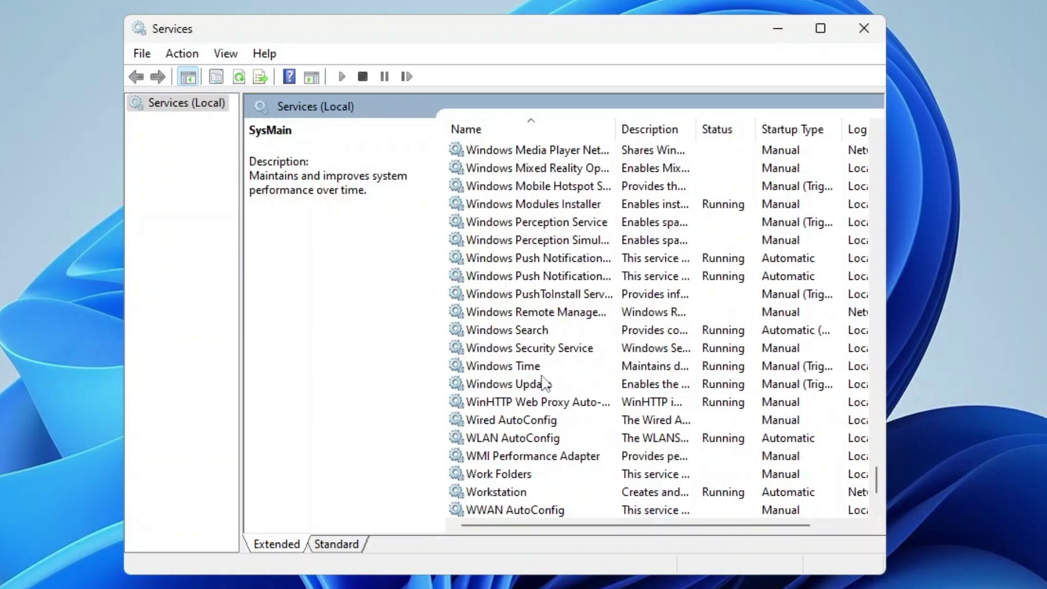
Step: Select the Xbox Live Game Save service to view its description, and close the Services window
scroll(542, 383, down, 2)
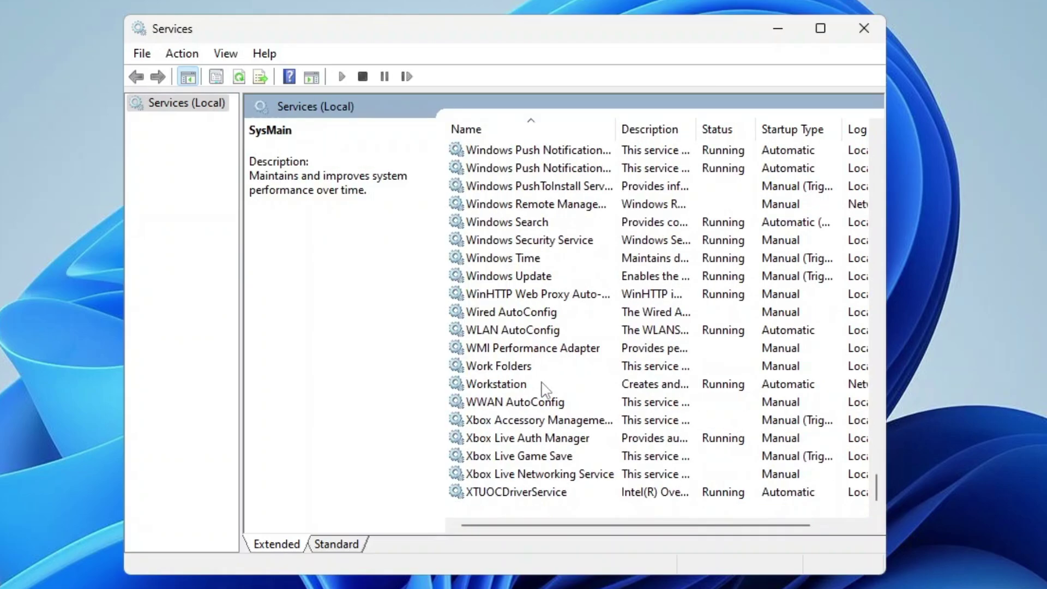
click(525, 457)
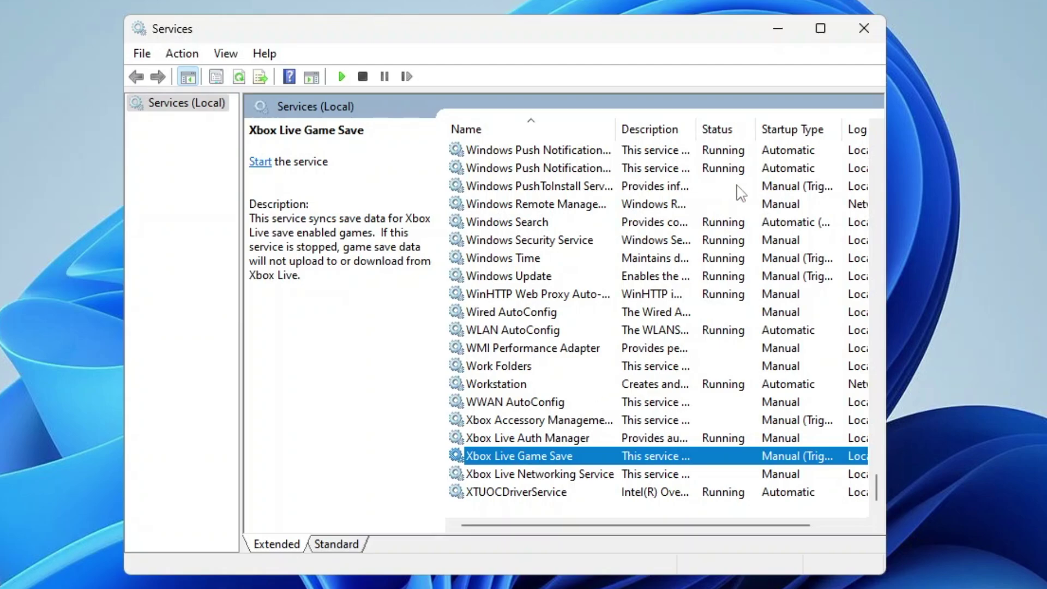
click(855, 27)
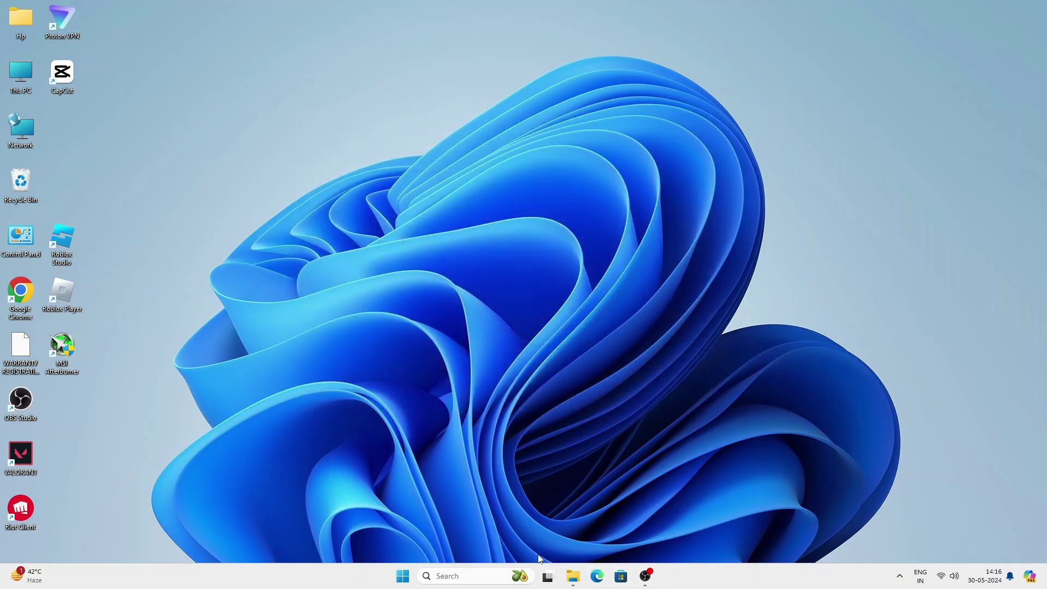
Step: Search Windows for powercfg.cpl and open the Power Options window
click(474, 570)
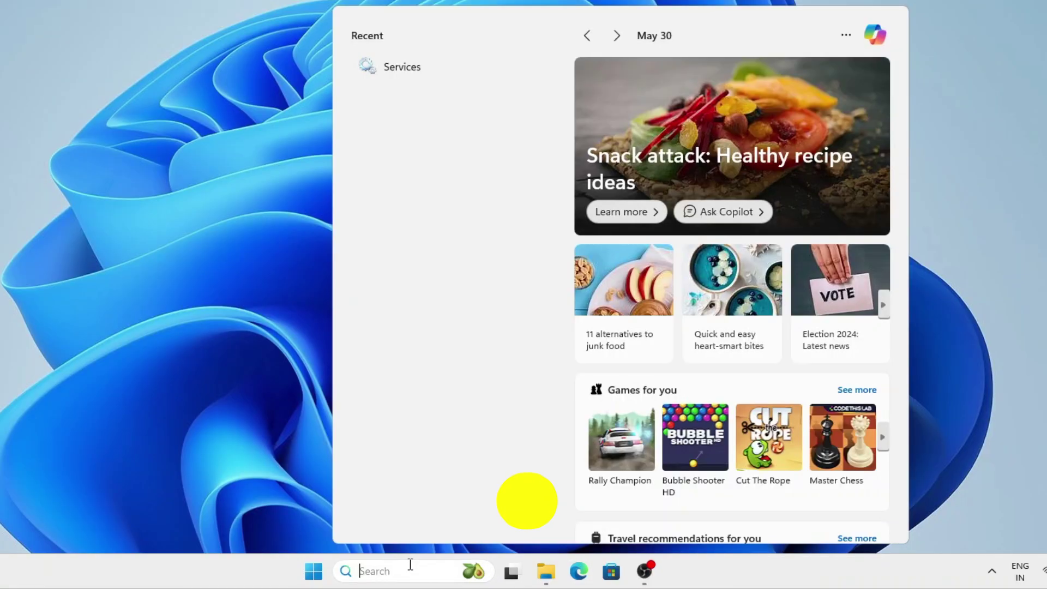
text(po)
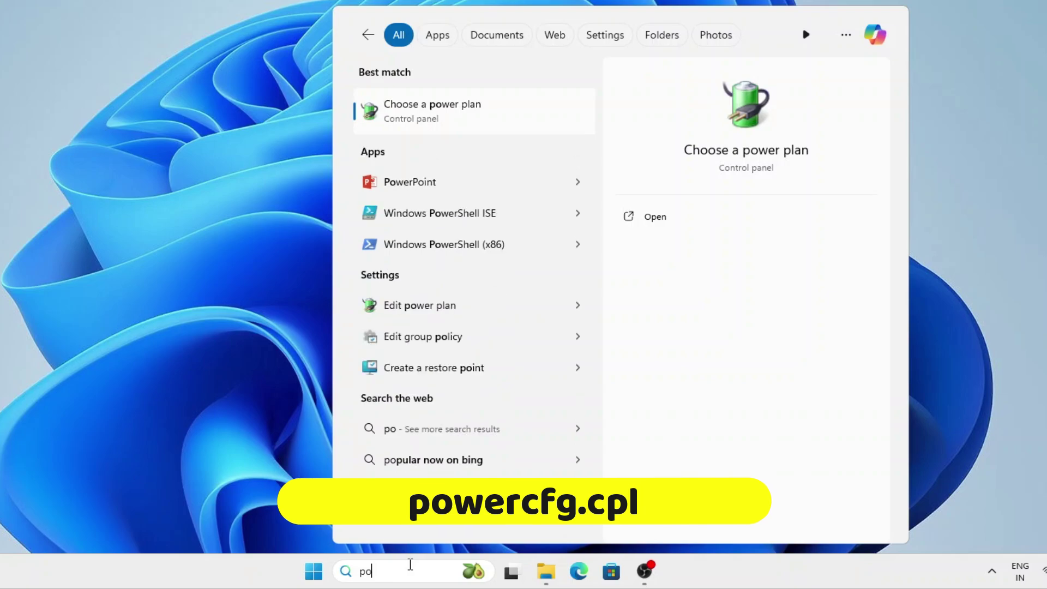
text(wercfg)
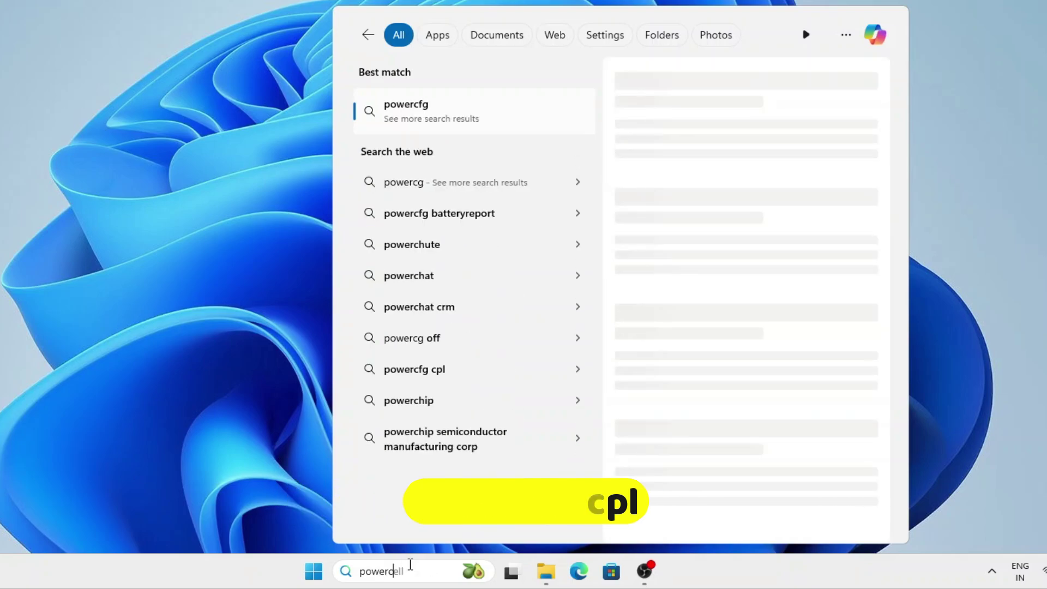
text(.cpl)
key(Return)
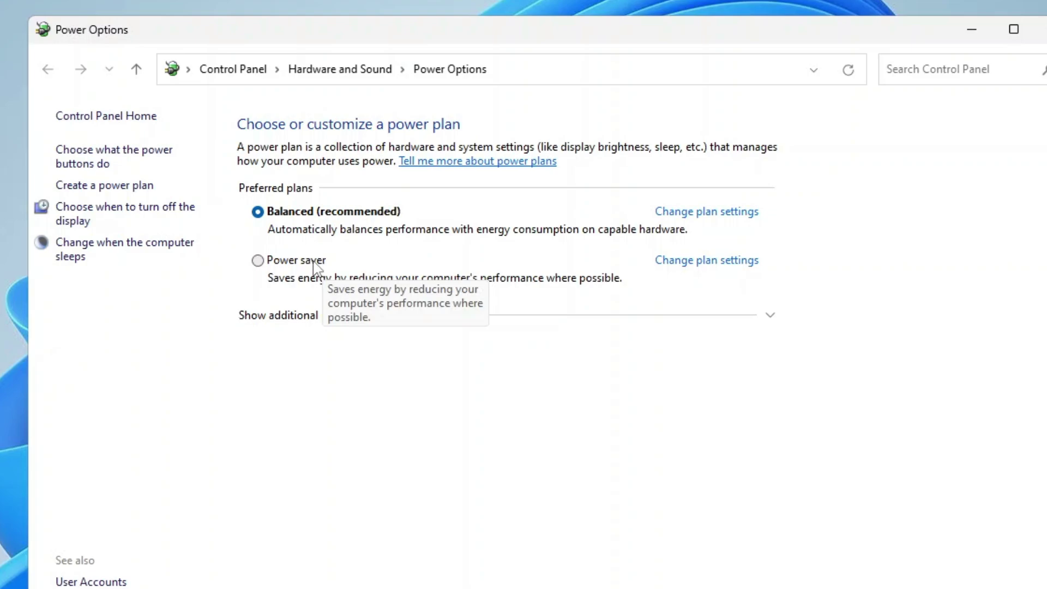
Step: Show the additional power plans, select the High performance plan and close Power Options
click(771, 317)
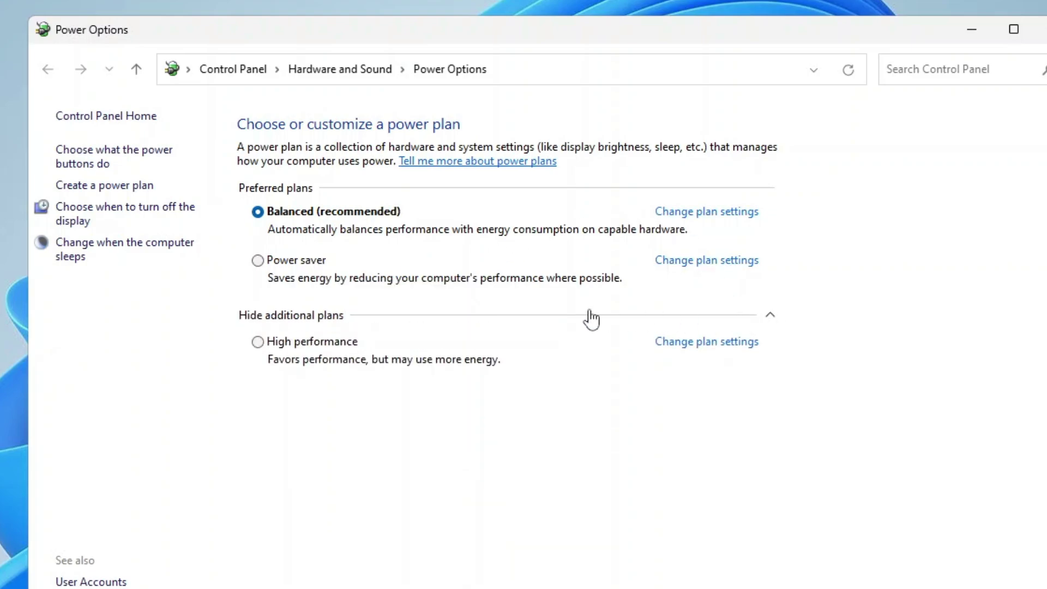
click(292, 350)
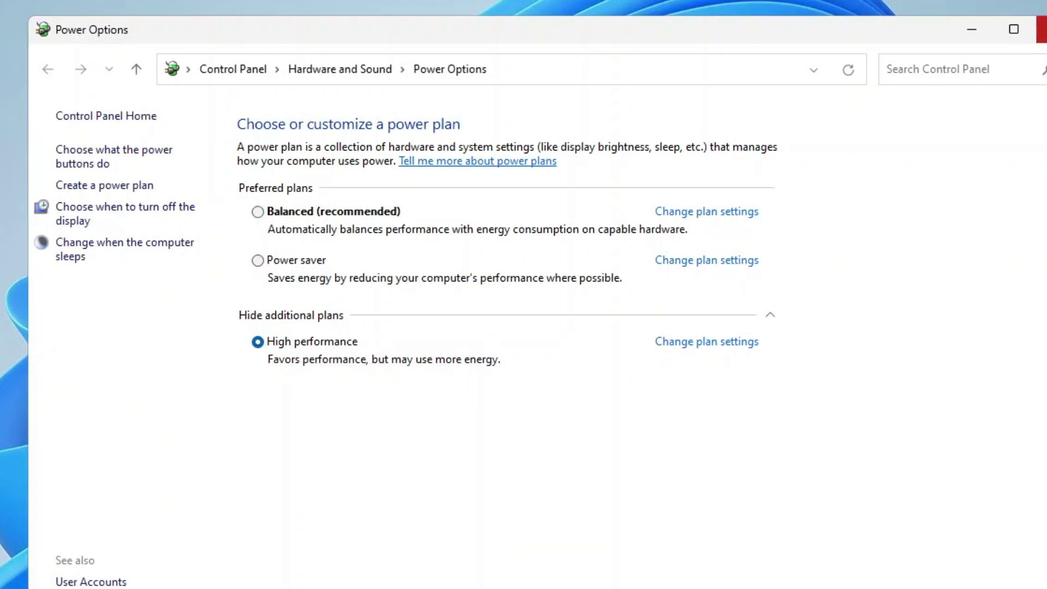
click(1045, 30)
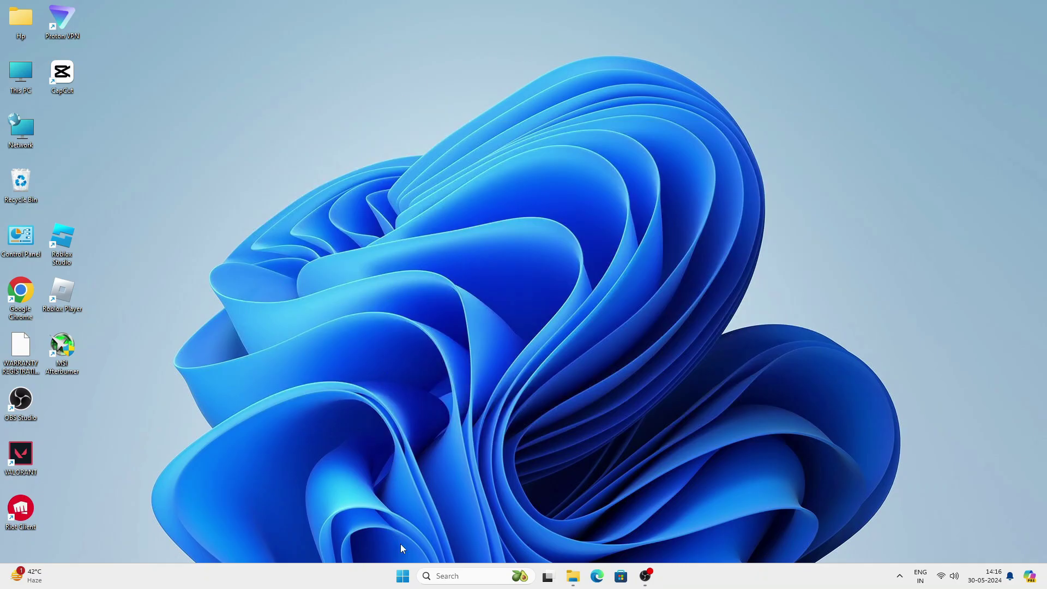
Step: Restart the PC and refresh the desktop
click(404, 577)
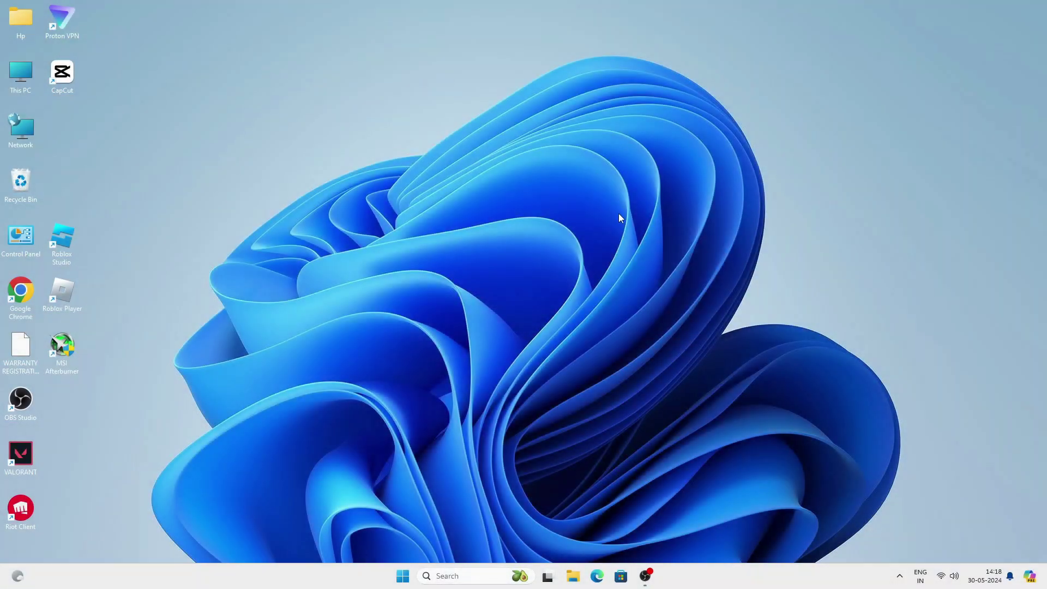
right_click(617, 215)
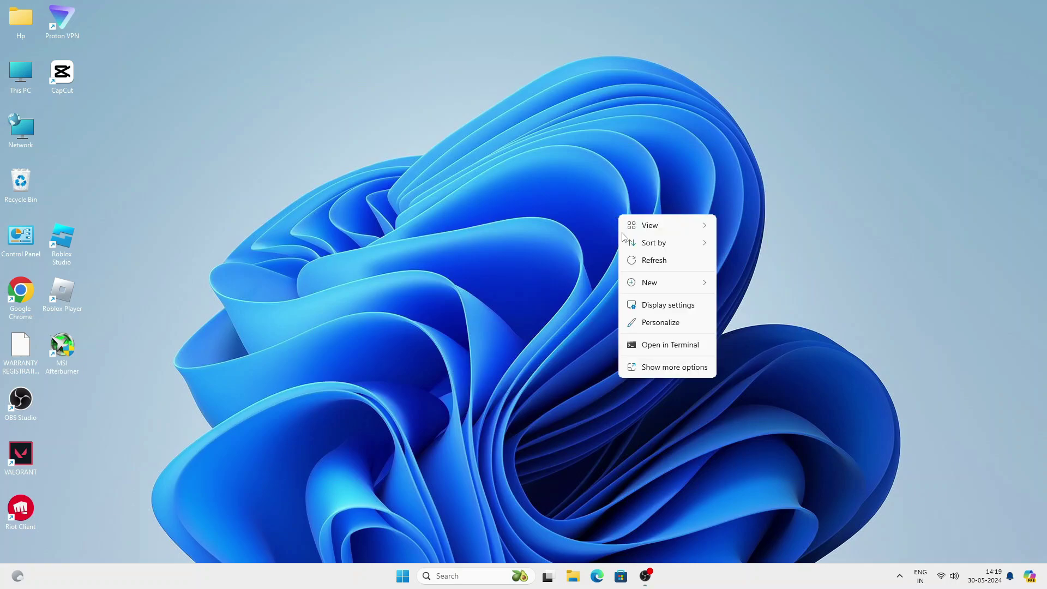
click(642, 260)
Step: Open Task Manager, examine the CPU and Memory performance, and refresh the desktop
right_click(403, 577)
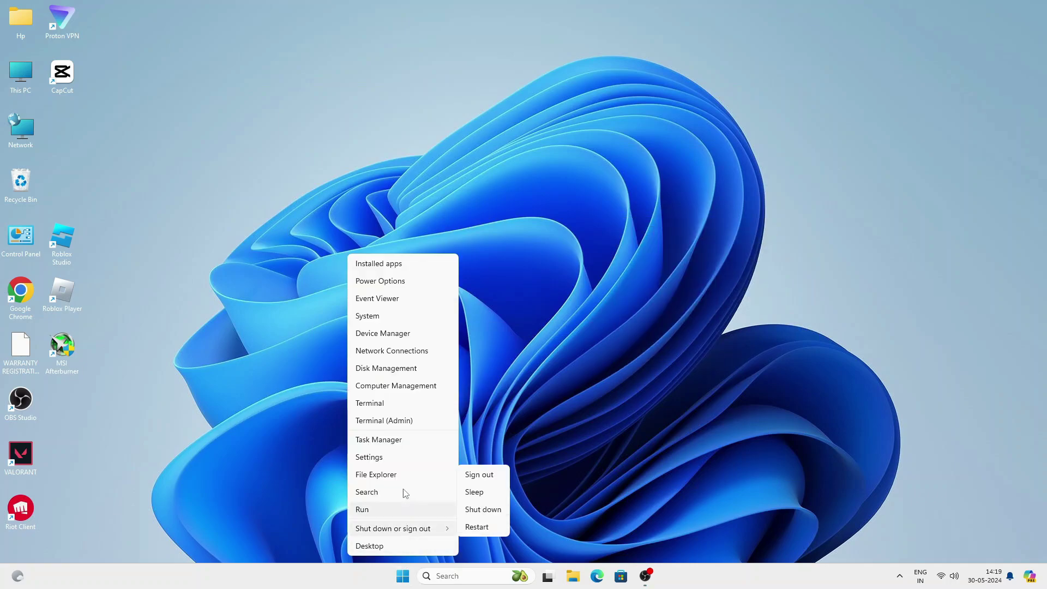
click(395, 437)
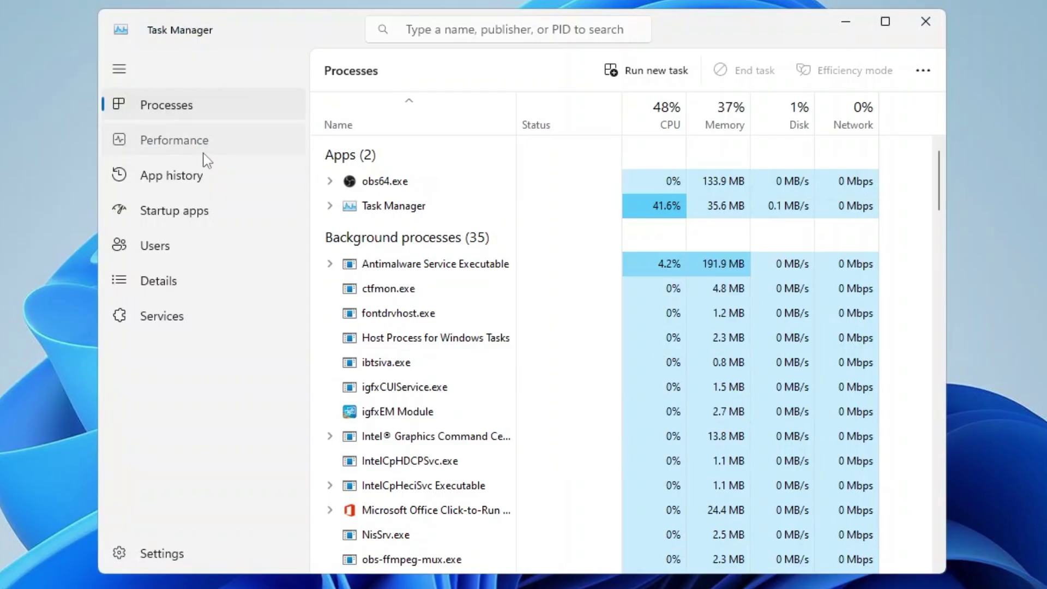
click(319, 177)
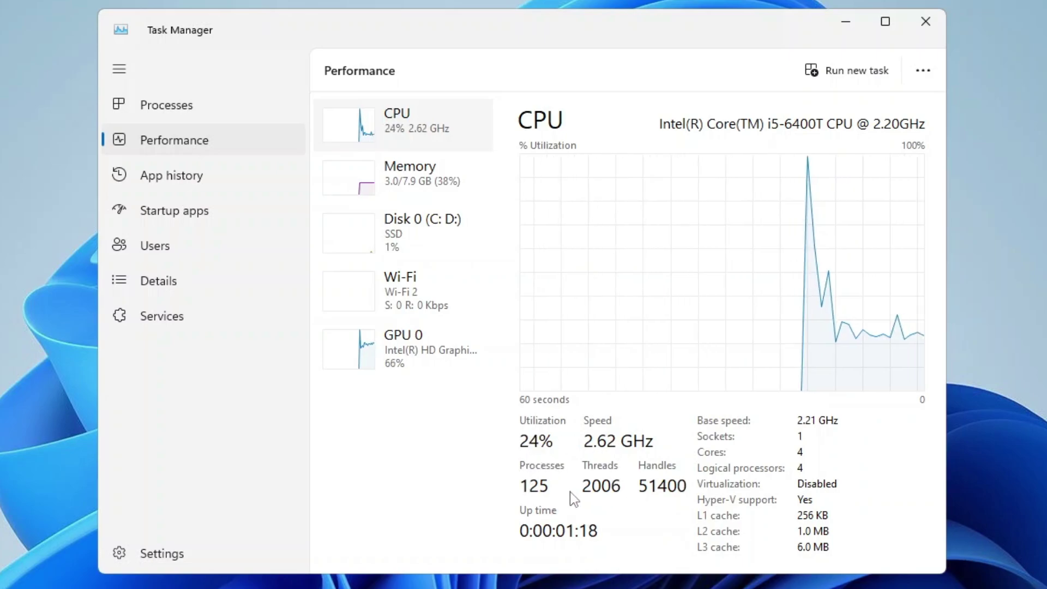
click(426, 196)
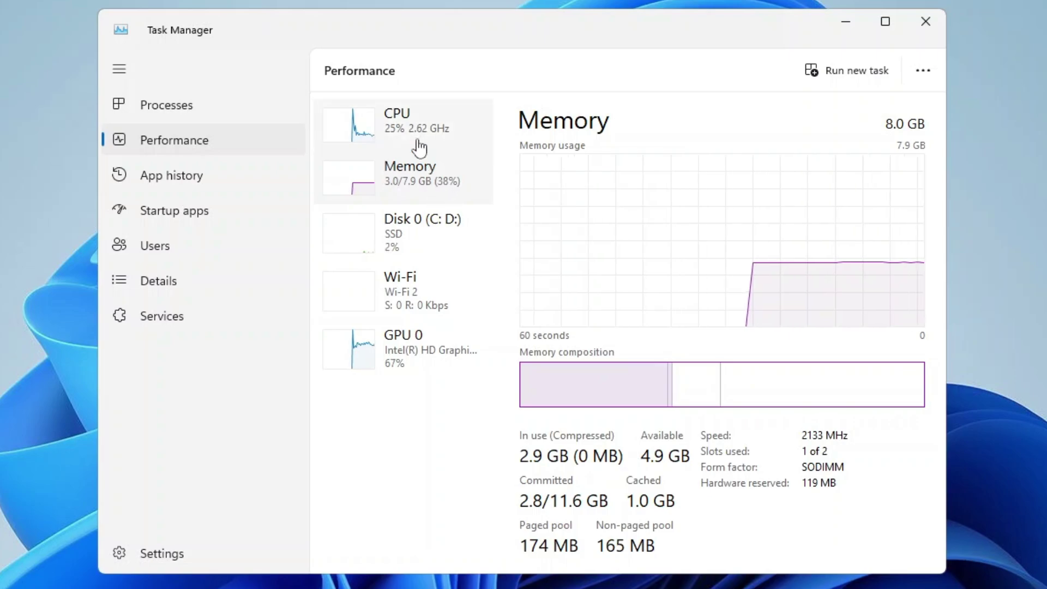
click(414, 140)
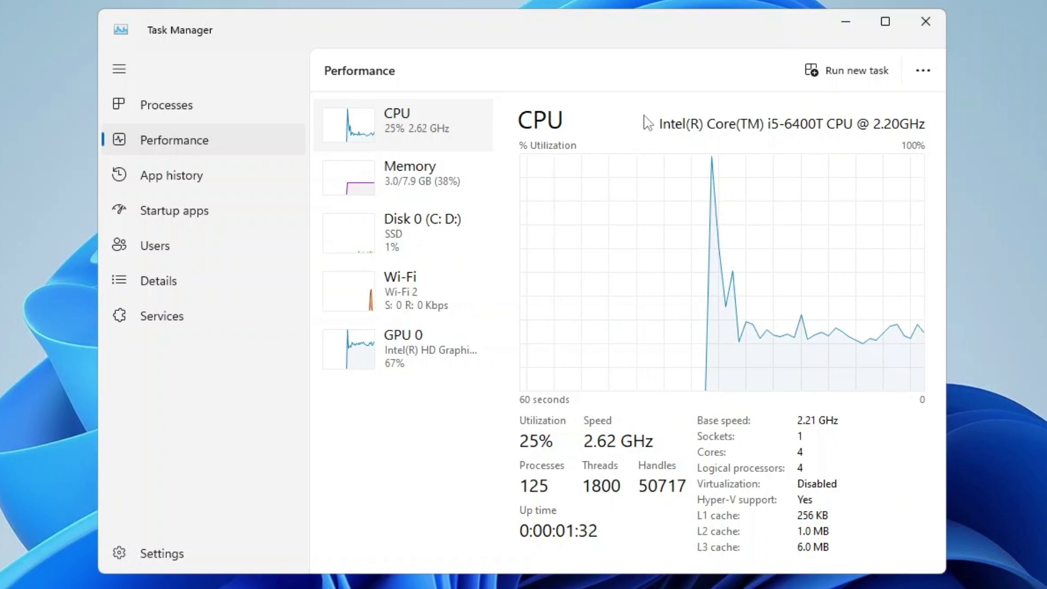
right_click(849, 128)
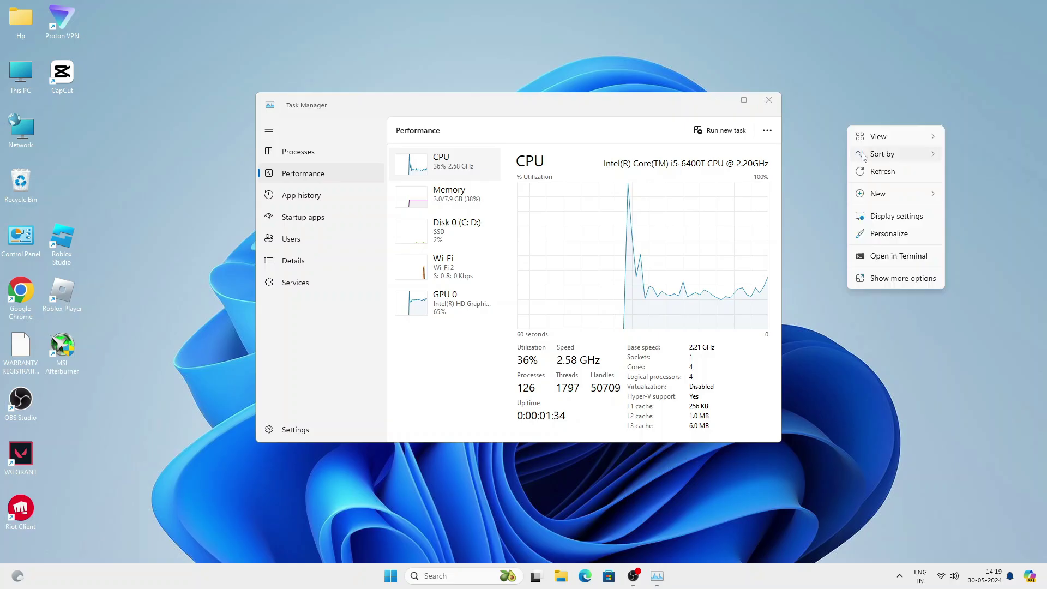
click(873, 173)
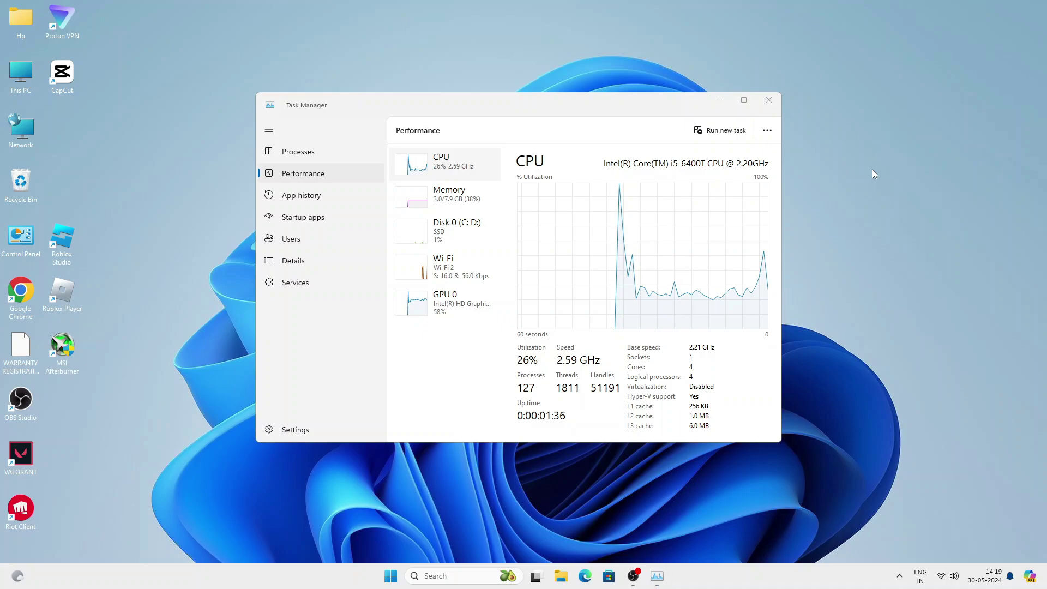